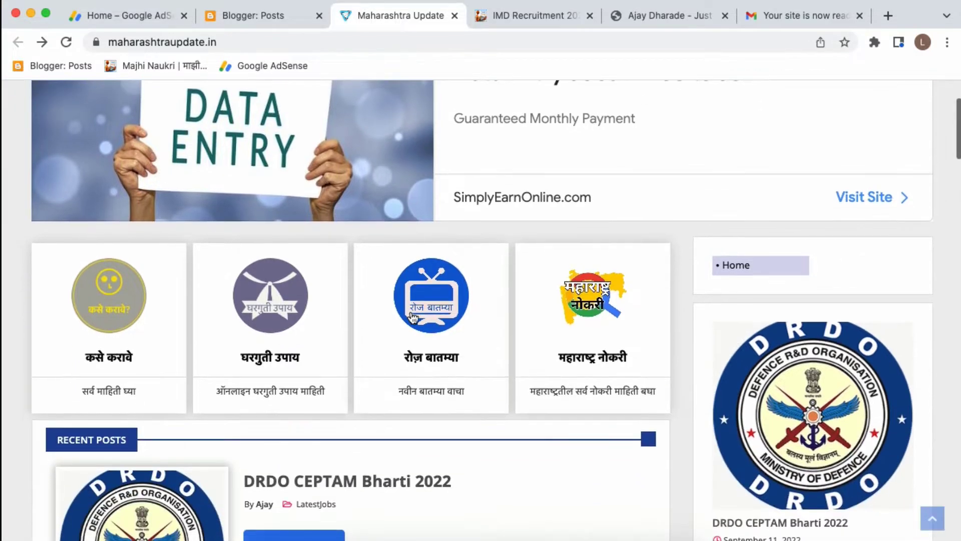
Step: Read the AdSense approval email in Gmail and look over the Maharashtra Update homepage
scroll(415, 326, "up", 3)
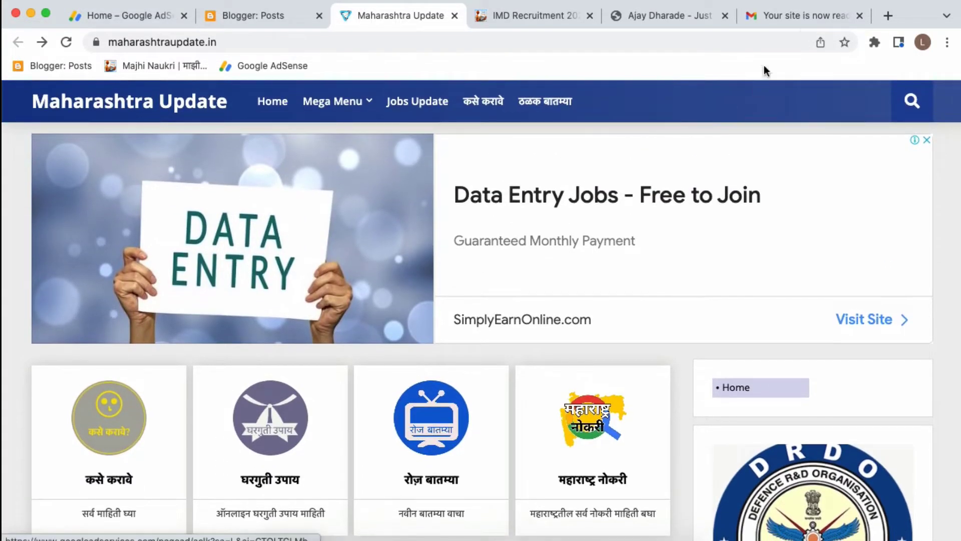
left_click(795, 23)
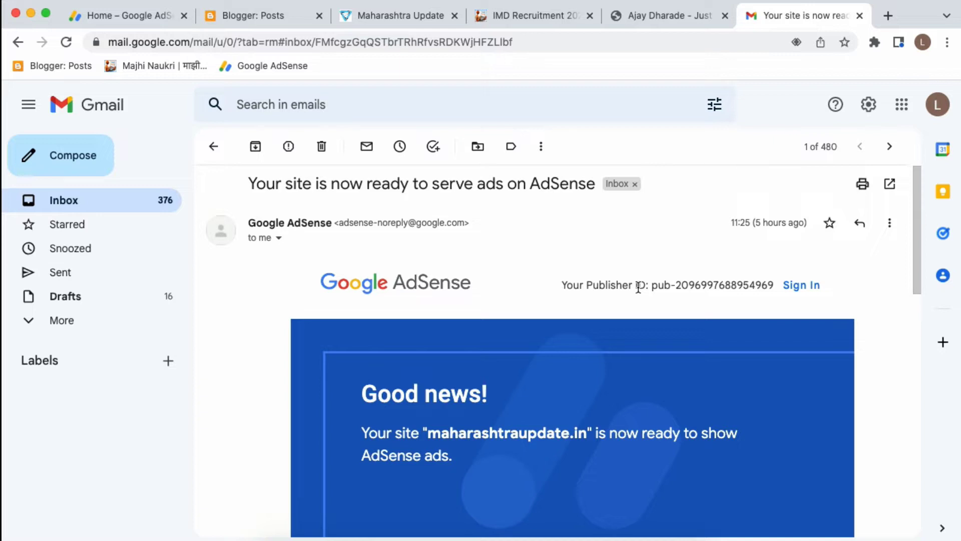
scroll(638, 288, "down", 1)
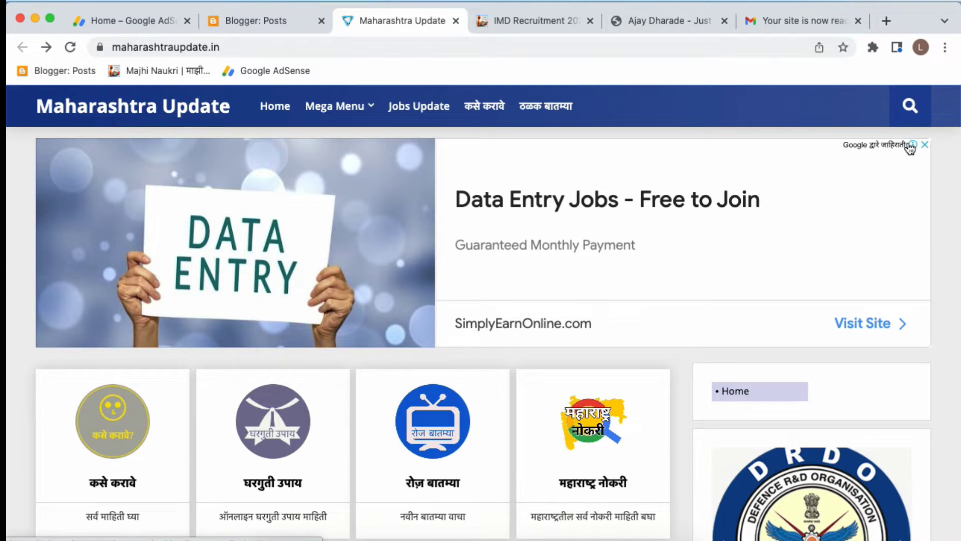
scroll(887, 226, "down", 8)
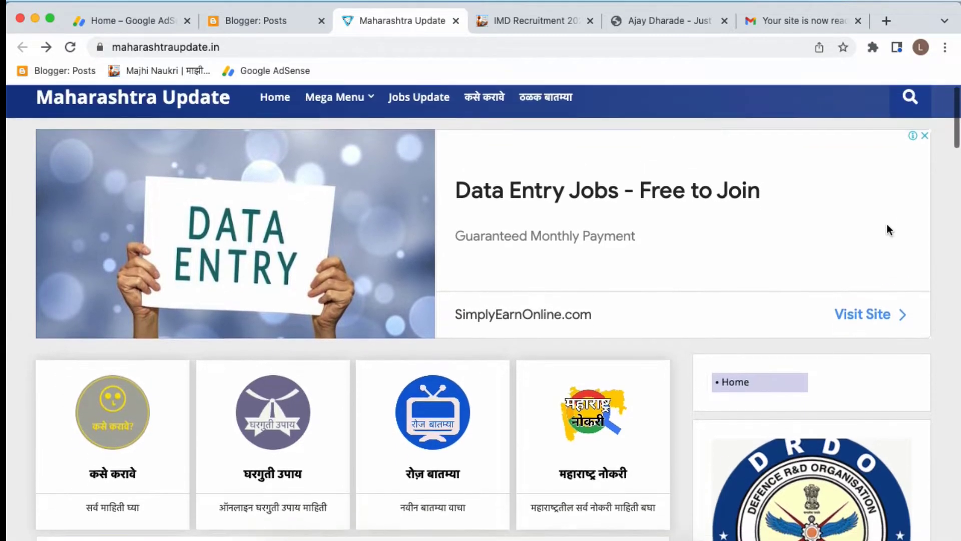
scroll(887, 225, "down", 10)
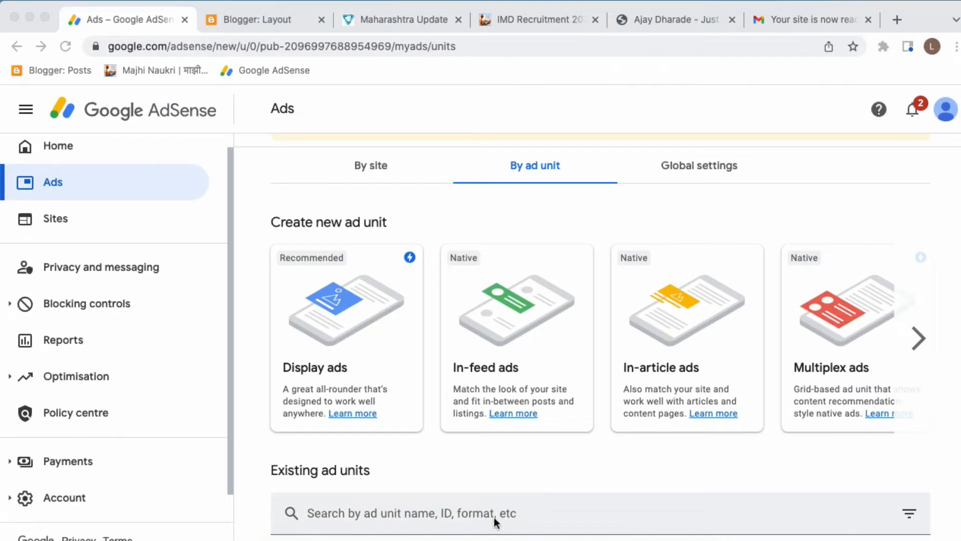
Step: Examine the Maharashtra Update homepage and its sidebar for existing ads and placeholder ad spots
left_click(372, 18)
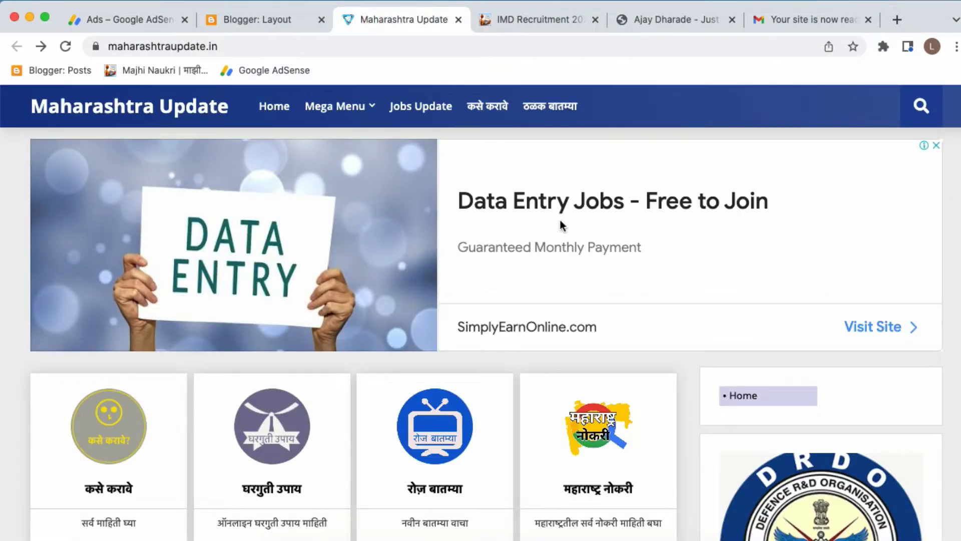
scroll(656, 286, "down", 1)
scroll(668, 323, "up", 1)
scroll(804, 339, "down", 20)
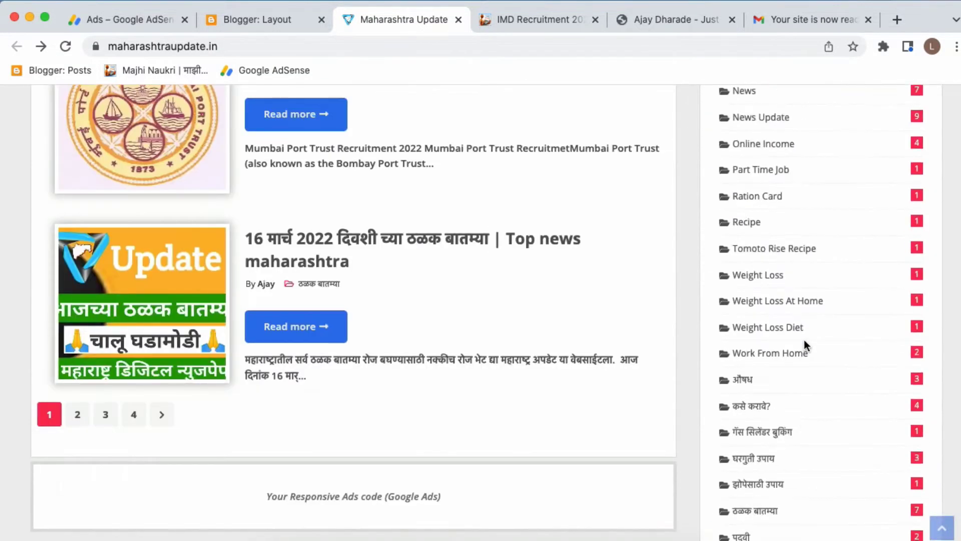
scroll(414, 502, "up", 15)
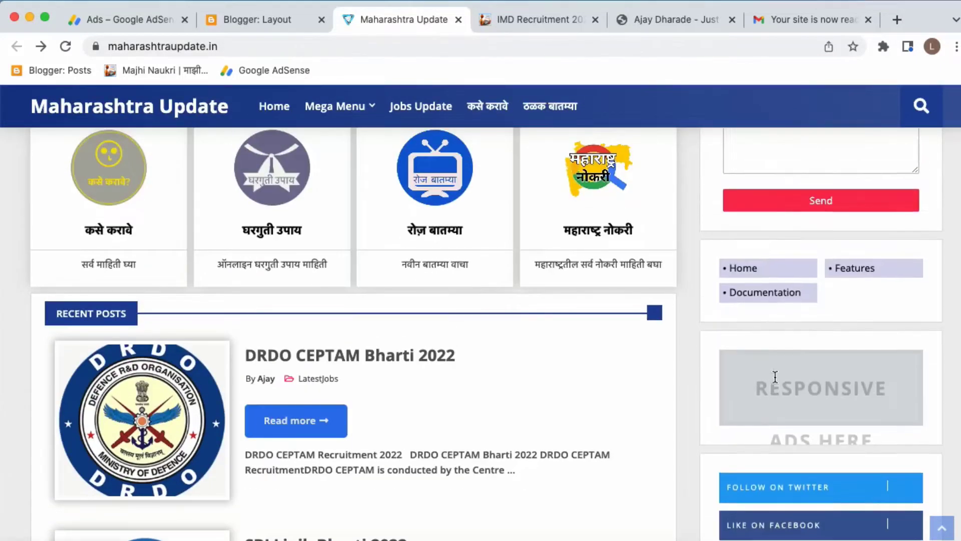
scroll(764, 191, "down", 1)
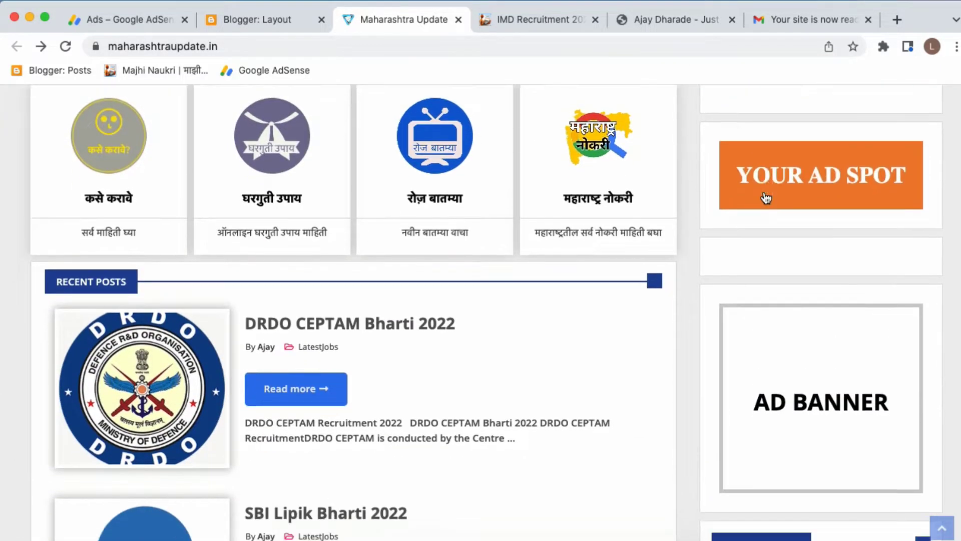
scroll(764, 191, "up", 1)
scroll(764, 191, "up", 5)
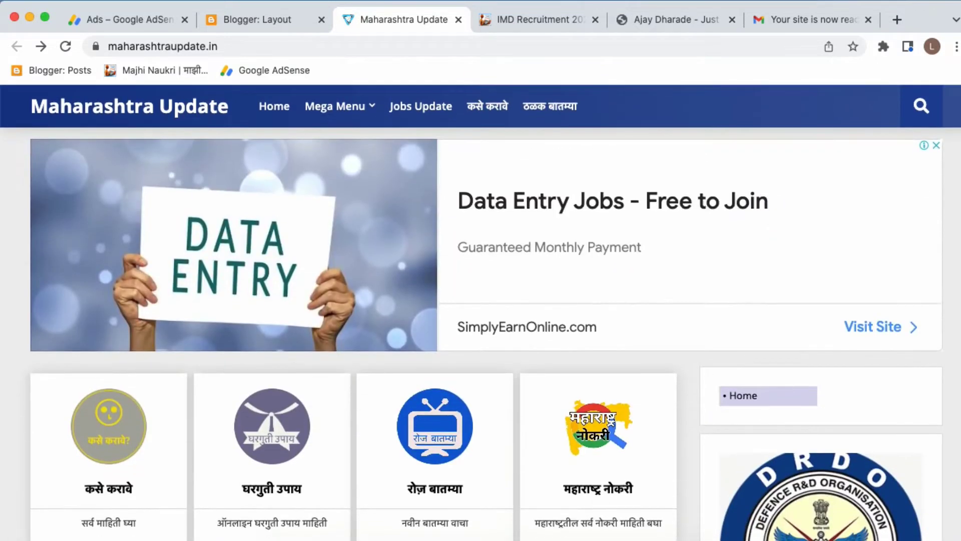
Step: Switch to Google AdSense and look through the ad formats offered for creating a new ad unit
left_click(263, 19)
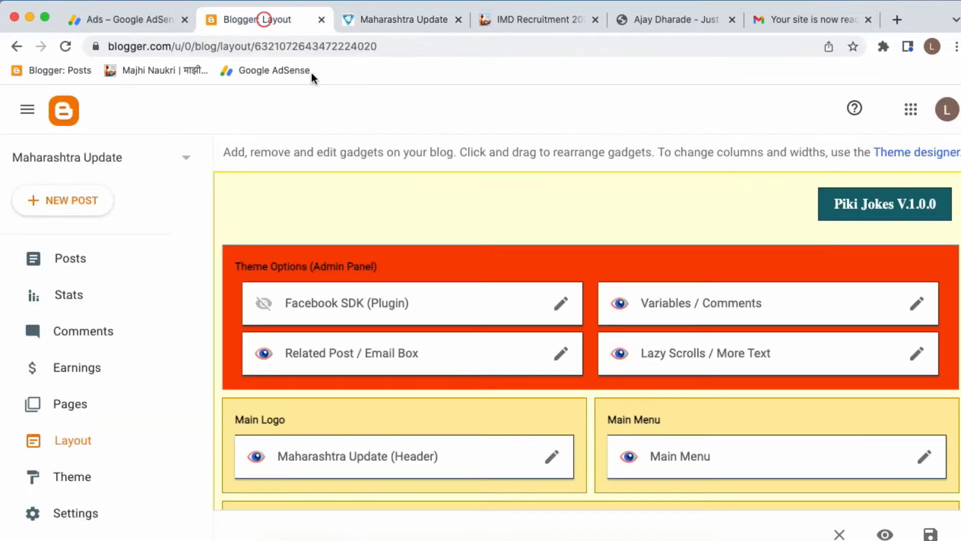
left_click(119, 20)
scroll(145, 213, "up", 1)
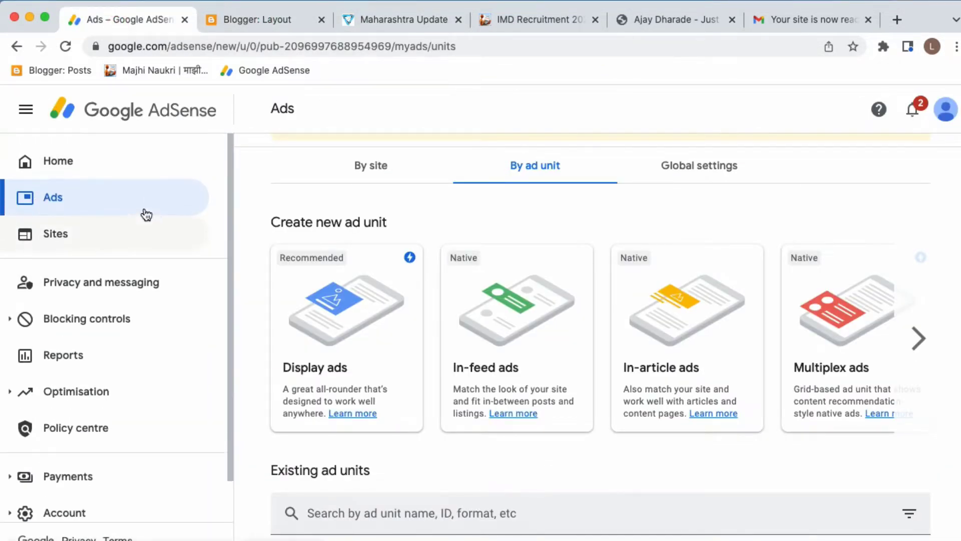
left_click(409, 178)
left_click(537, 177)
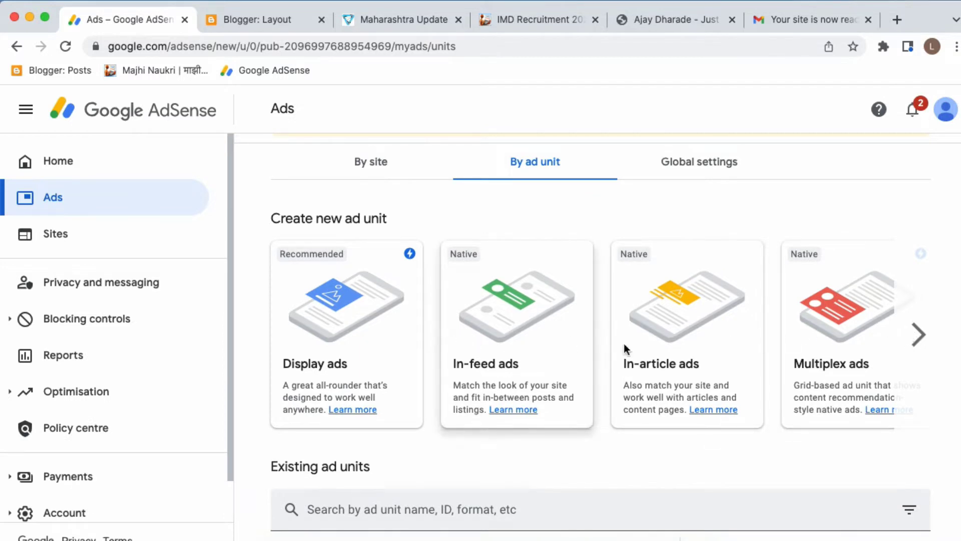
left_click(923, 336)
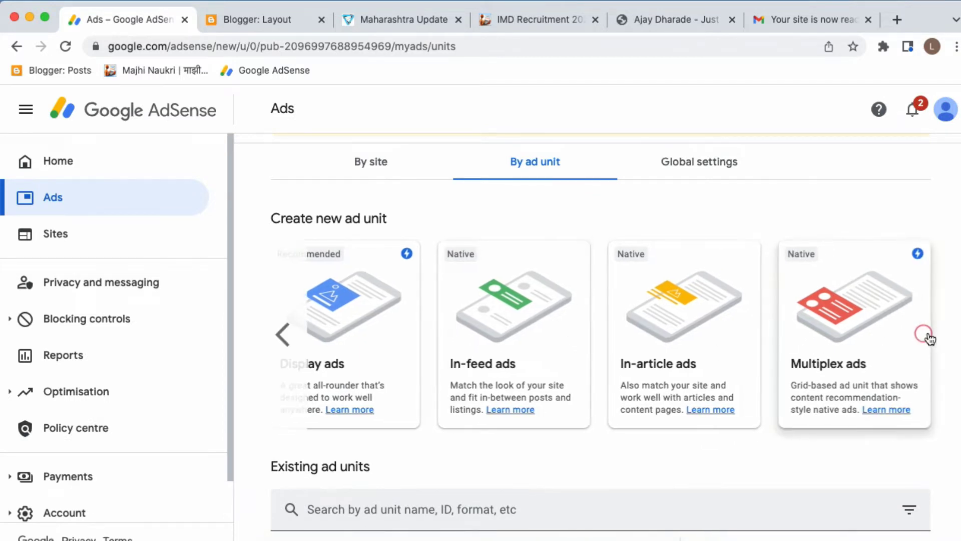
left_click(272, 340)
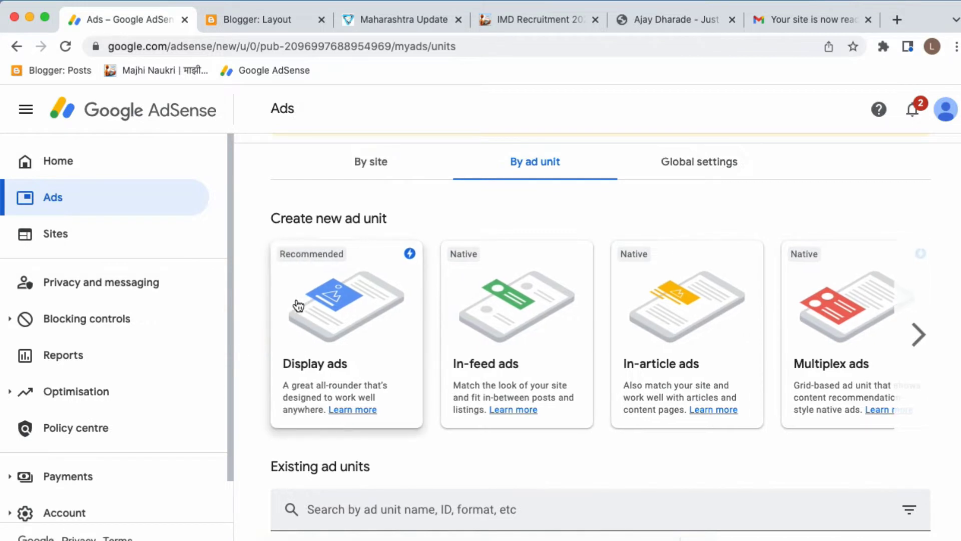
Step: Create a display ad unit named "ad unit 1", previewing the horizontal and vertical shapes before choosing the square one
left_click(364, 315)
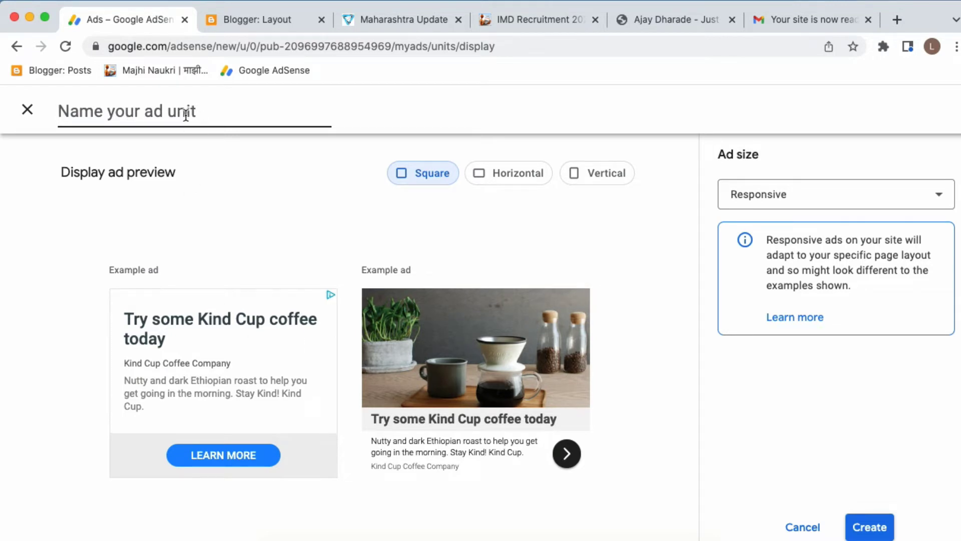
type("ad unit 1")
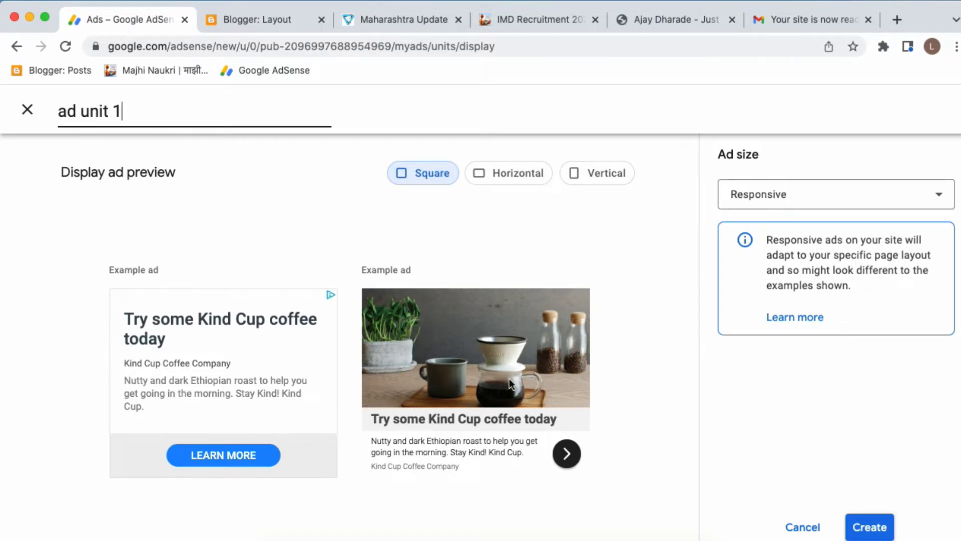
left_click(498, 181)
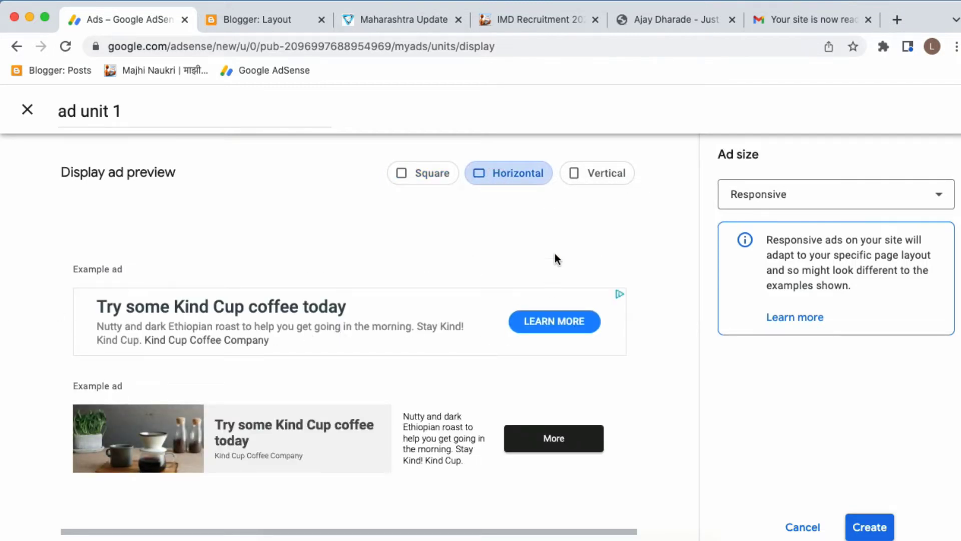
left_click(592, 176)
scroll(572, 377, "down", 2)
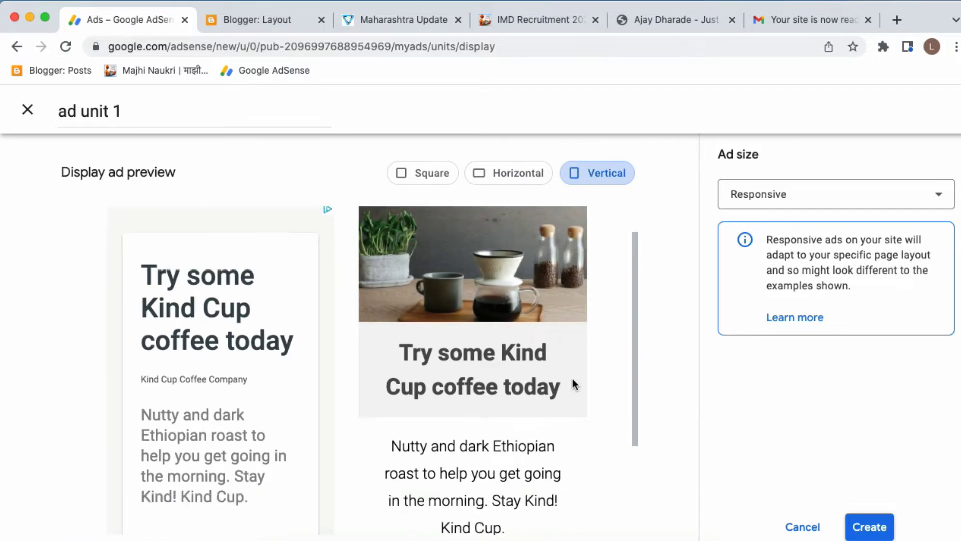
scroll(573, 379, "up", 3)
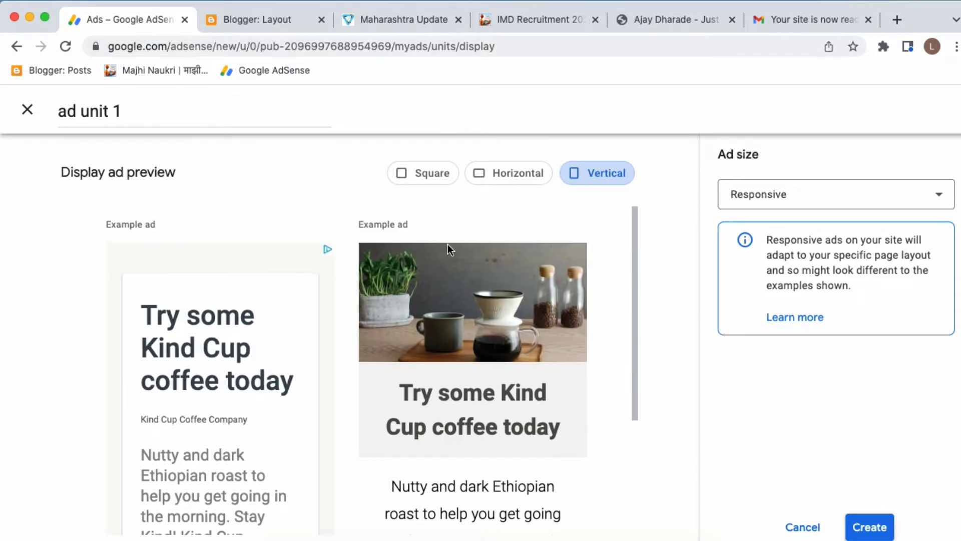
left_click(417, 176)
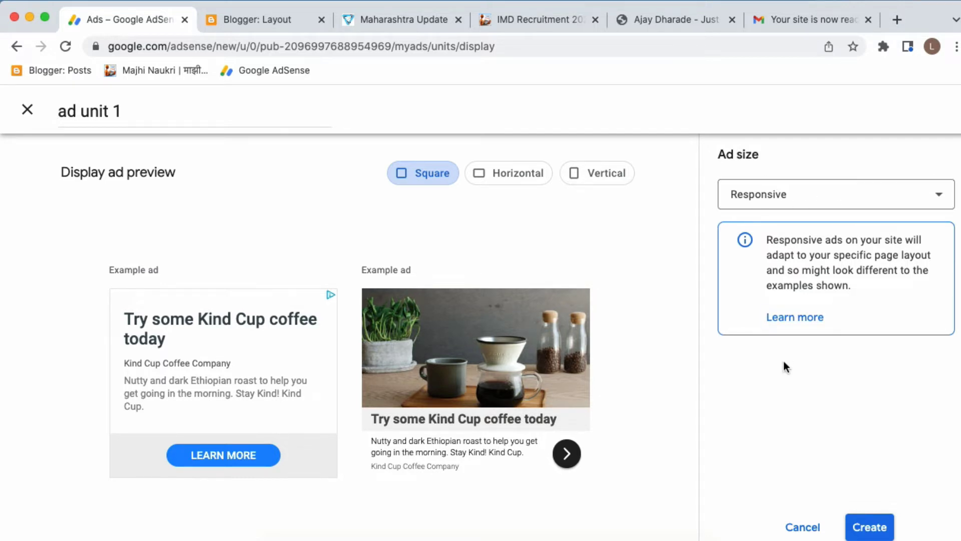
left_click(865, 530)
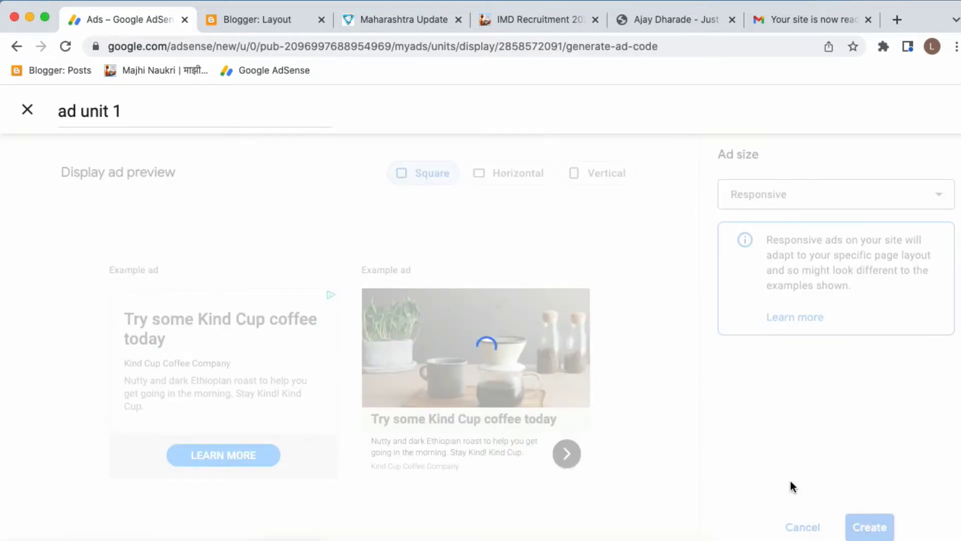
Step: Copy the HTML code snippet of ad unit 1 and close the code generator
scroll(791, 484, "down", 3)
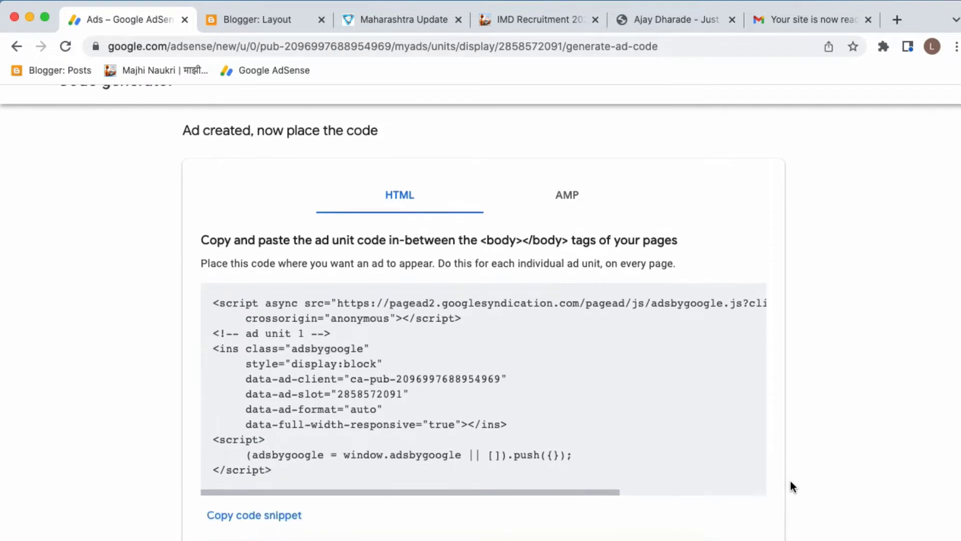
scroll(433, 289, "up", 3)
scroll(433, 288, "down", 3)
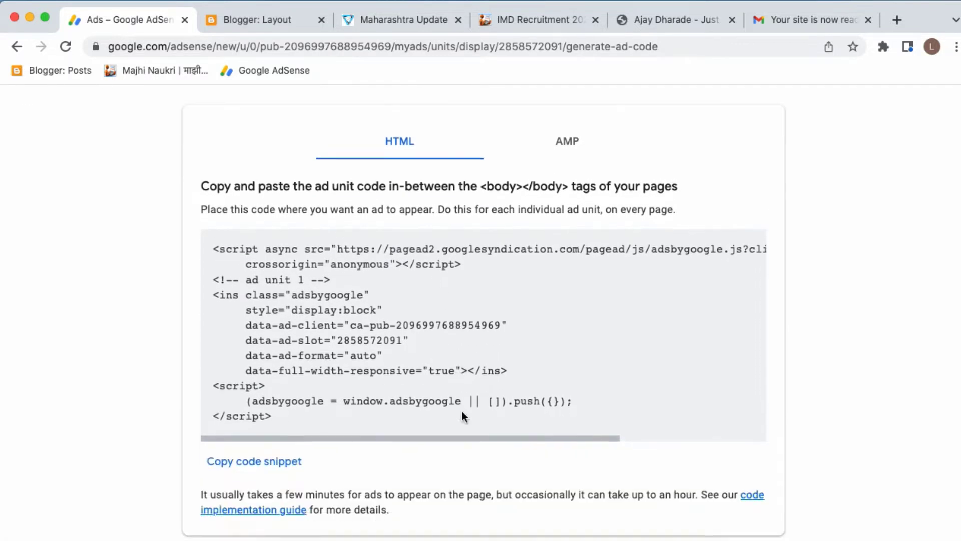
left_click(261, 462)
scroll(261, 464, "up", 3)
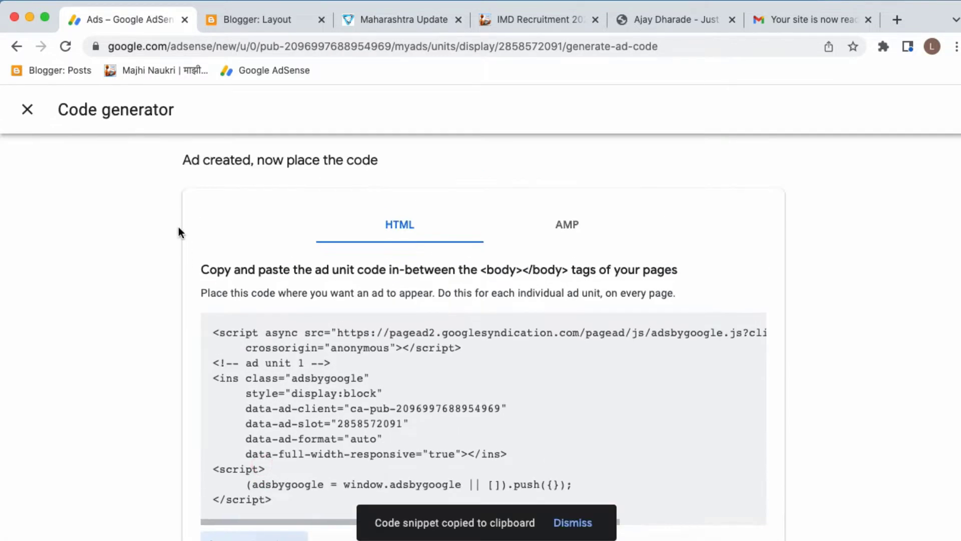
left_click(27, 109)
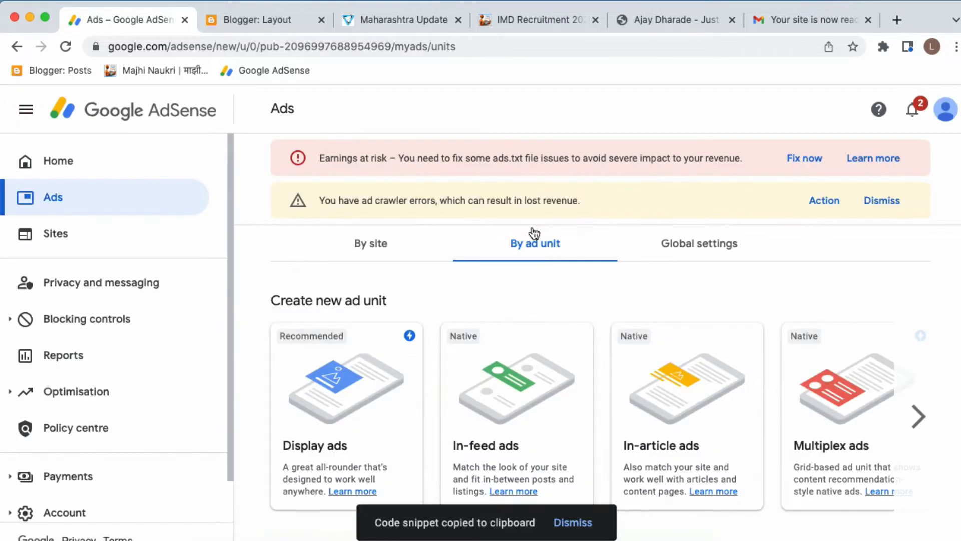
Step: Create another display ad unit named "ad unit 2" with the vertical preview selected
scroll(524, 360, "down", 1)
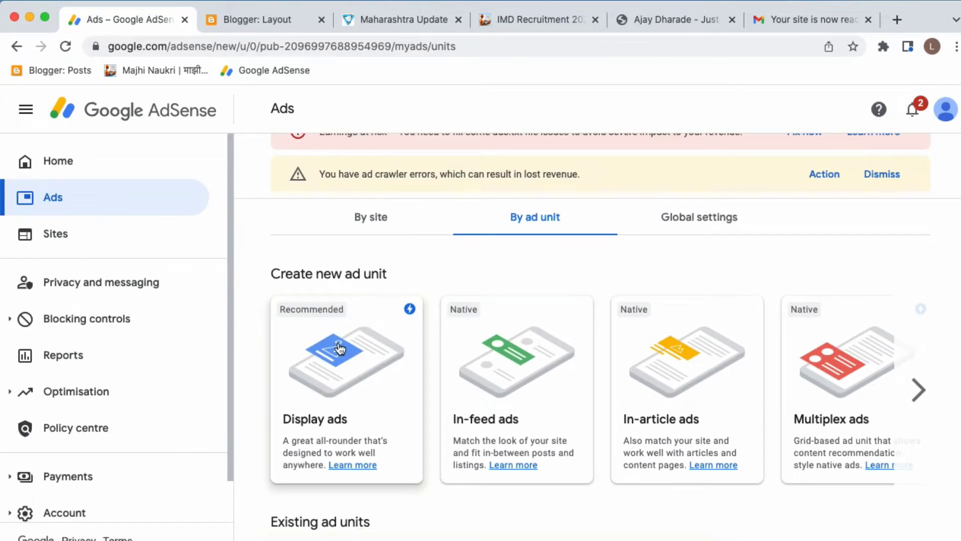
scroll(340, 348, "down", 4)
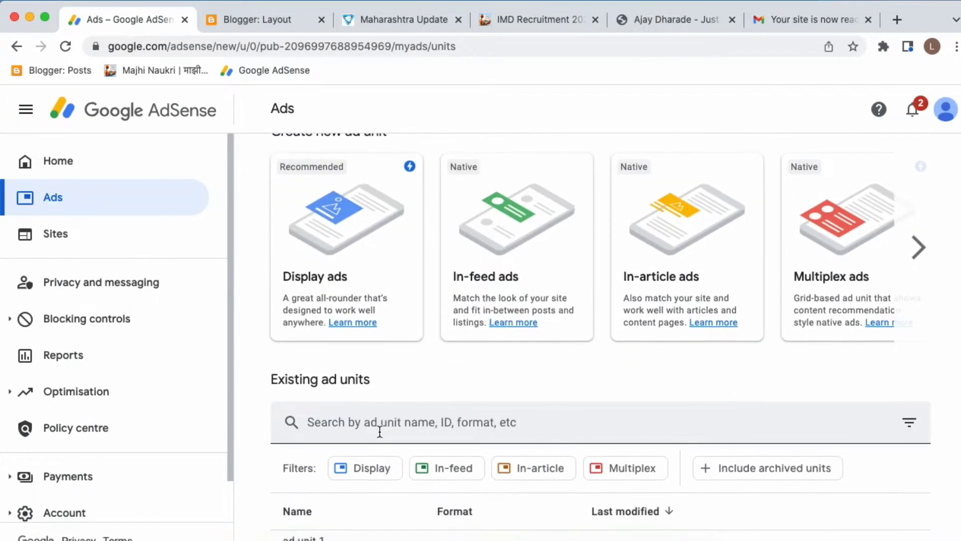
scroll(371, 460, "down", 1)
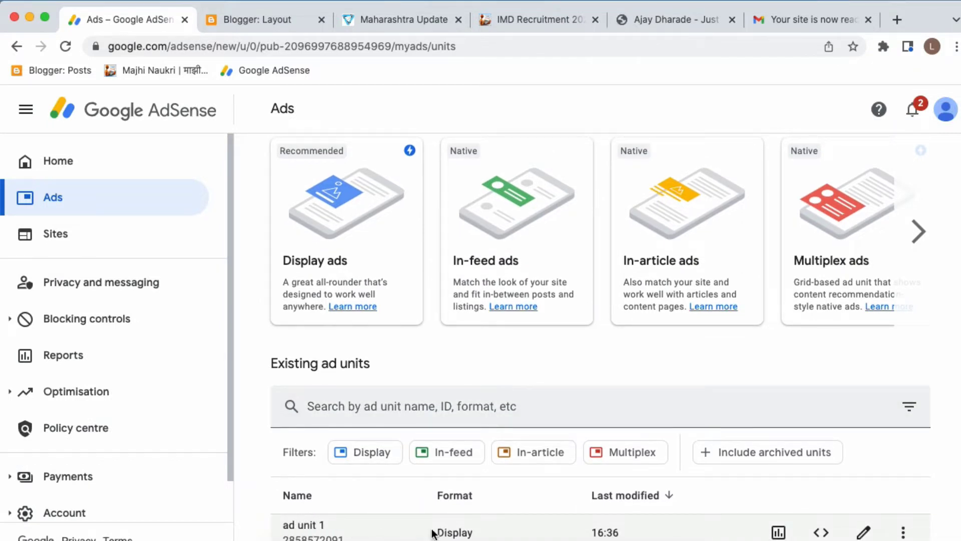
scroll(666, 473, "up", 2)
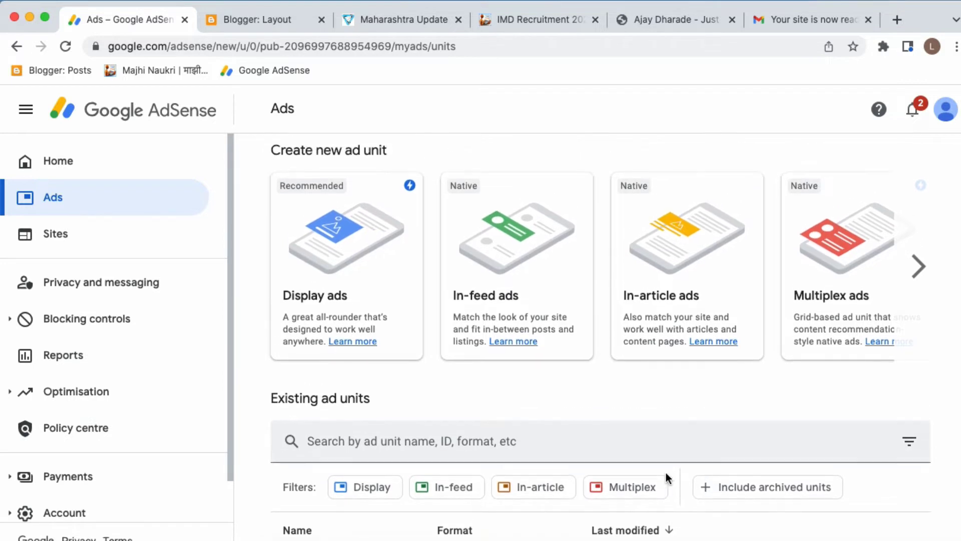
left_click(319, 242)
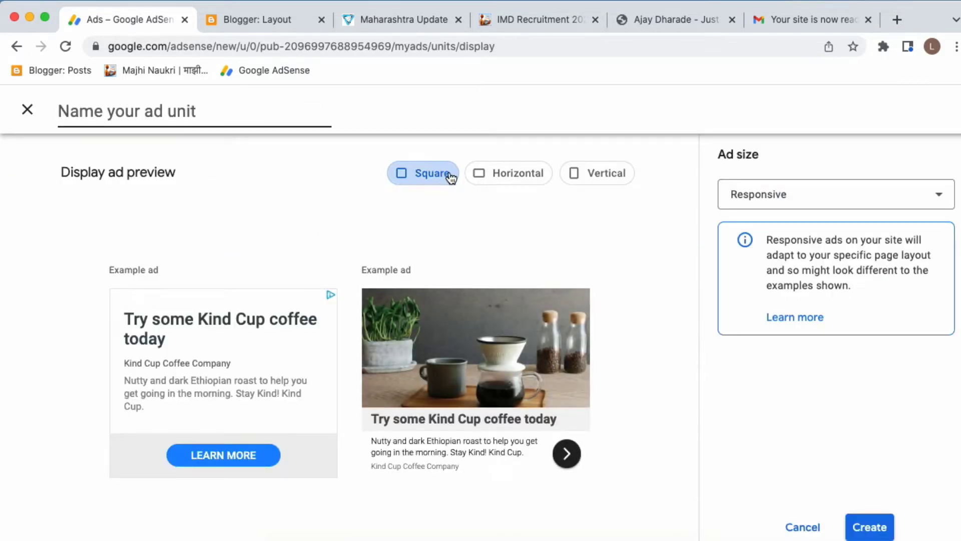
left_click(588, 174)
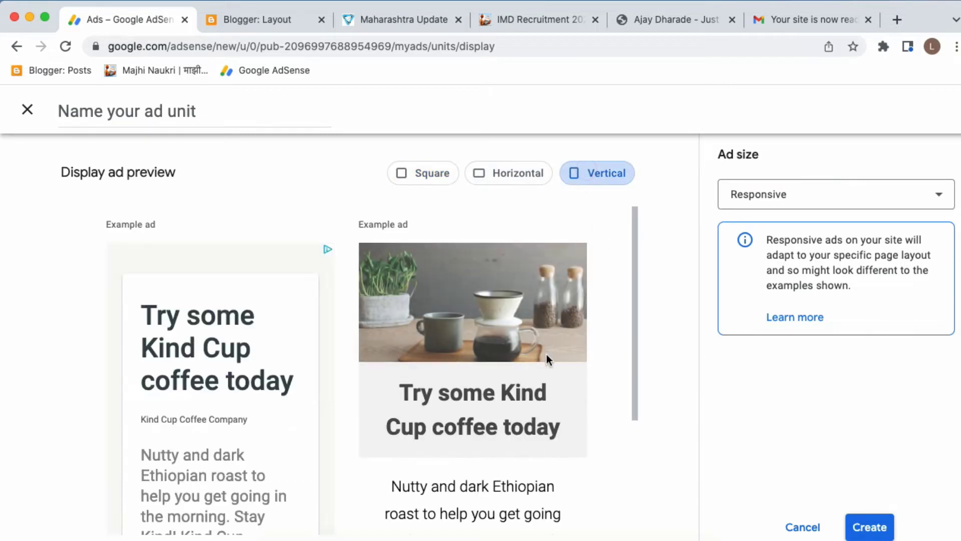
left_click(168, 108)
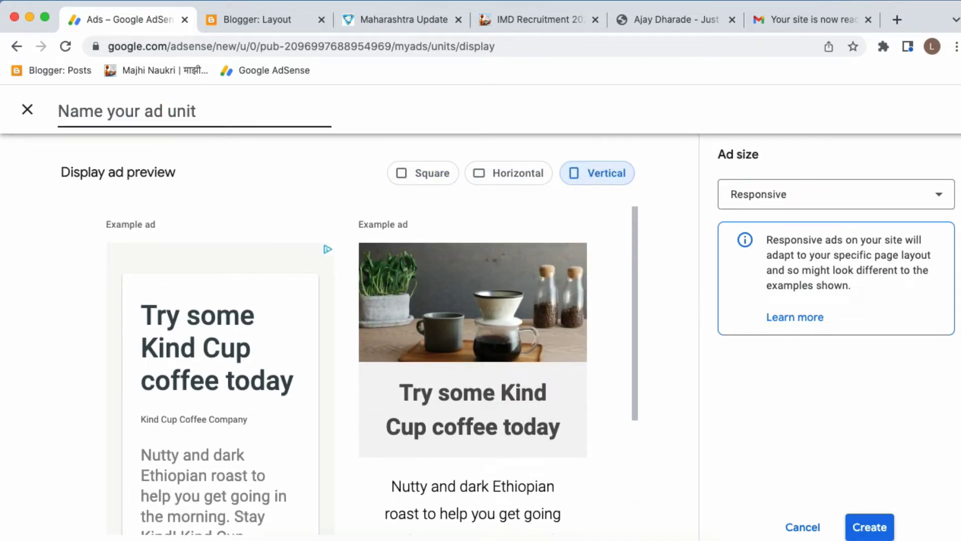
type("ad unit 2")
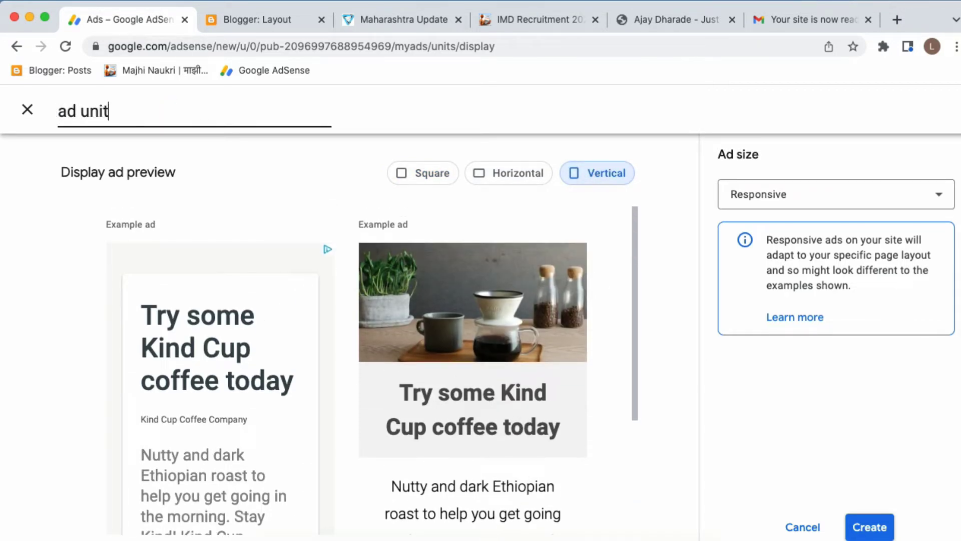
left_click(871, 527)
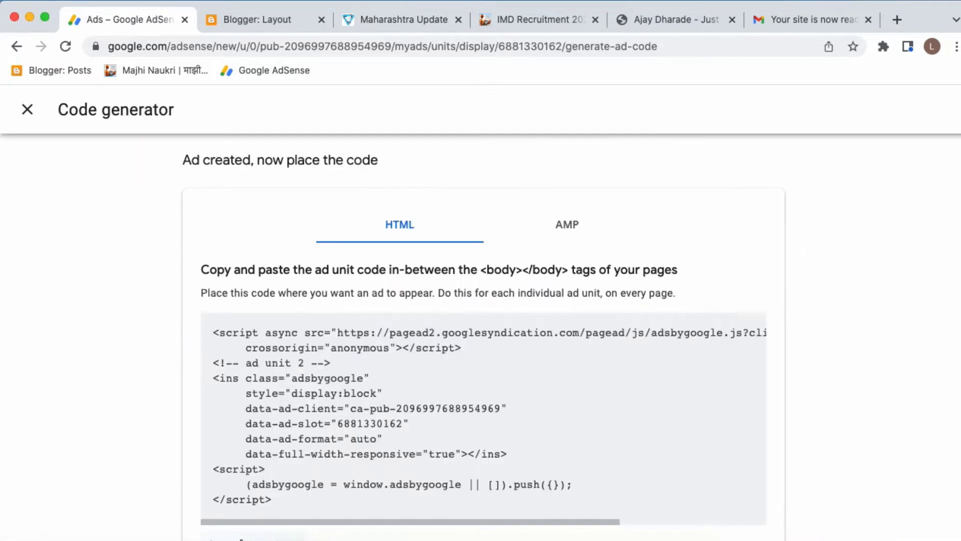
Step: Copy the HTML code snippet of ad unit 2 and close the code generator
scroll(226, 526, "down", 1)
left_click(230, 521)
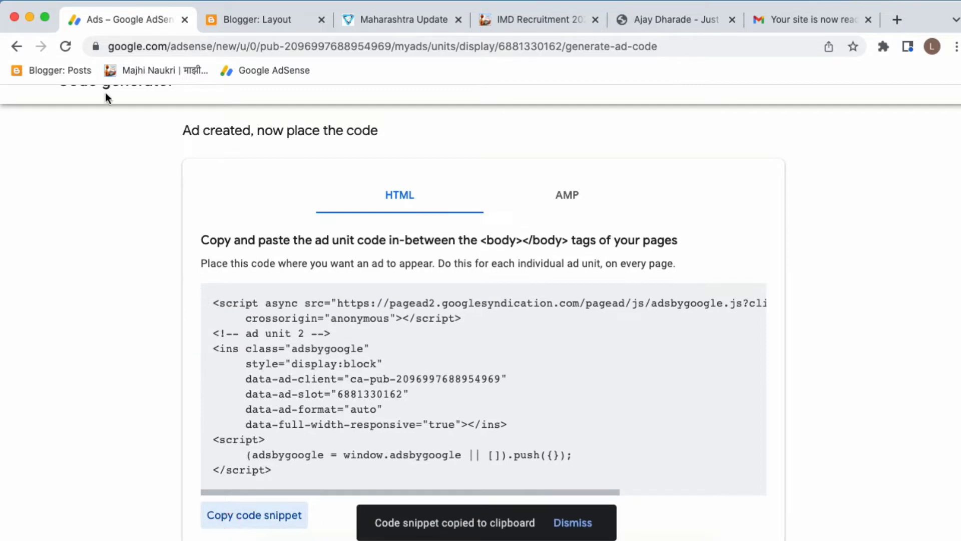
scroll(83, 199, "up", 1)
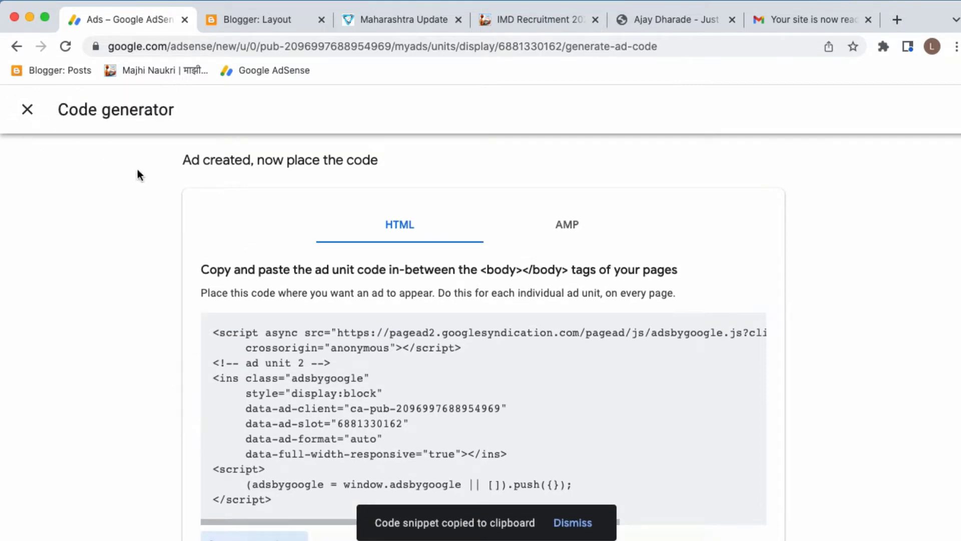
left_click(30, 112)
Step: Reopen the code of ad unit 2 from the existing ad units and copy its HTML snippet again
scroll(382, 370, "down", 3)
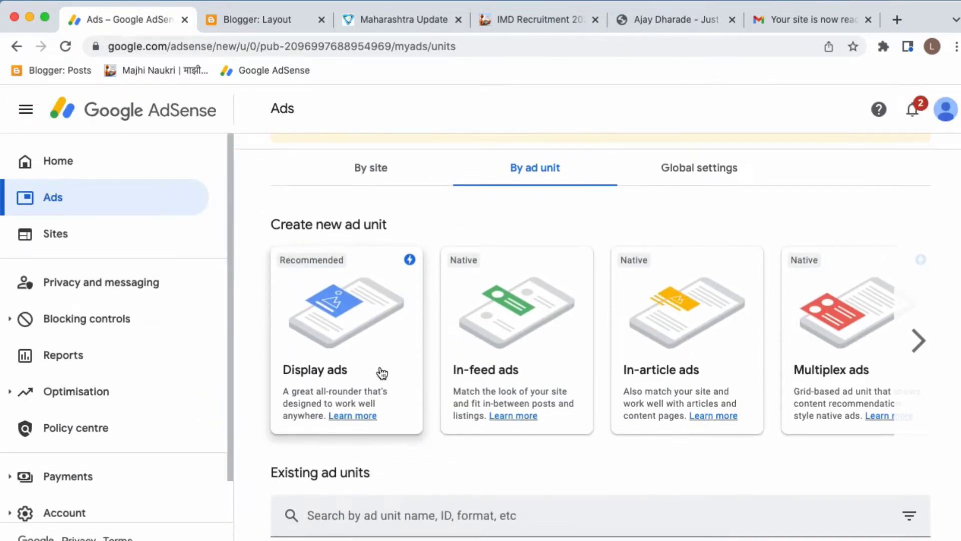
scroll(381, 373, "down", 4)
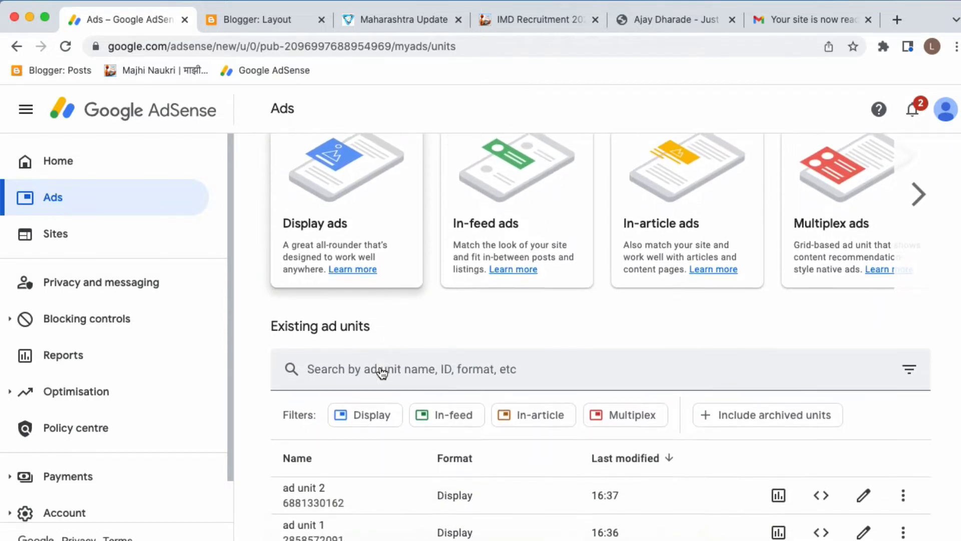
scroll(382, 373, "up", 1)
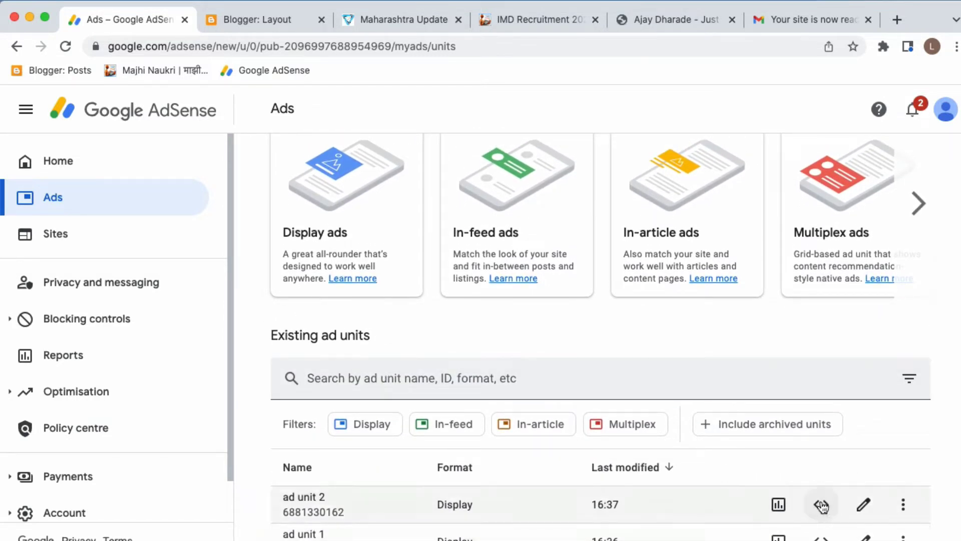
left_click(821, 506)
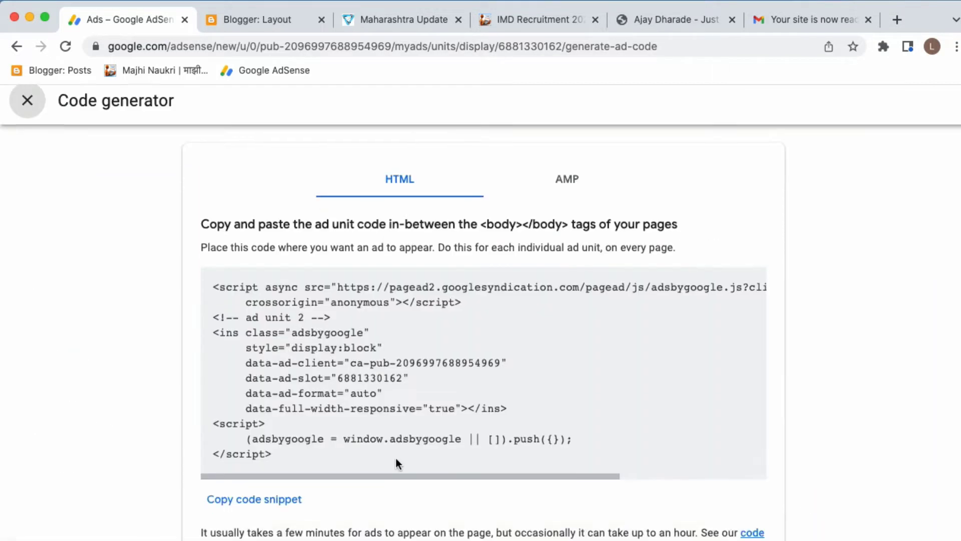
scroll(395, 459, "down", 2)
left_click(229, 442)
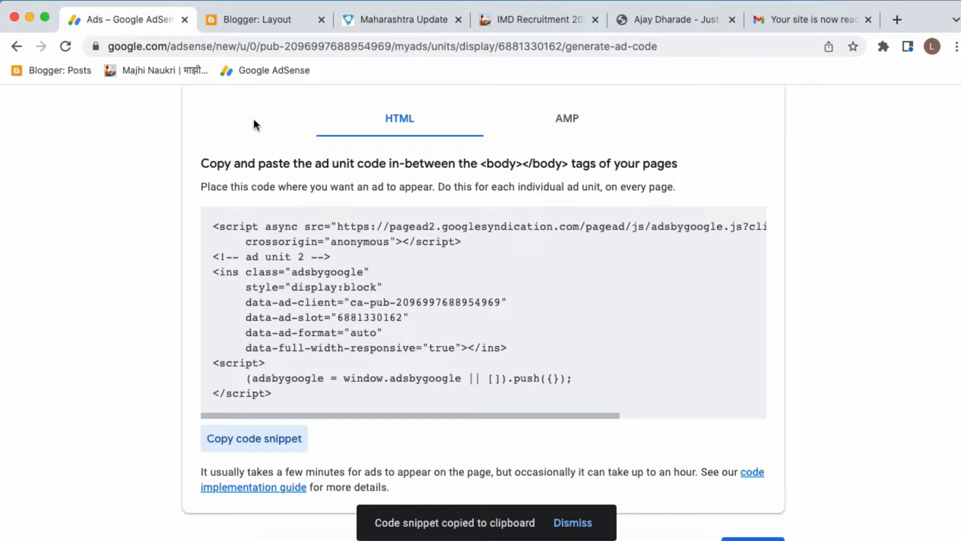
Step: Switch to the Blogger layout of Maharashtra Update and compare it with the live home page
left_click(235, 30)
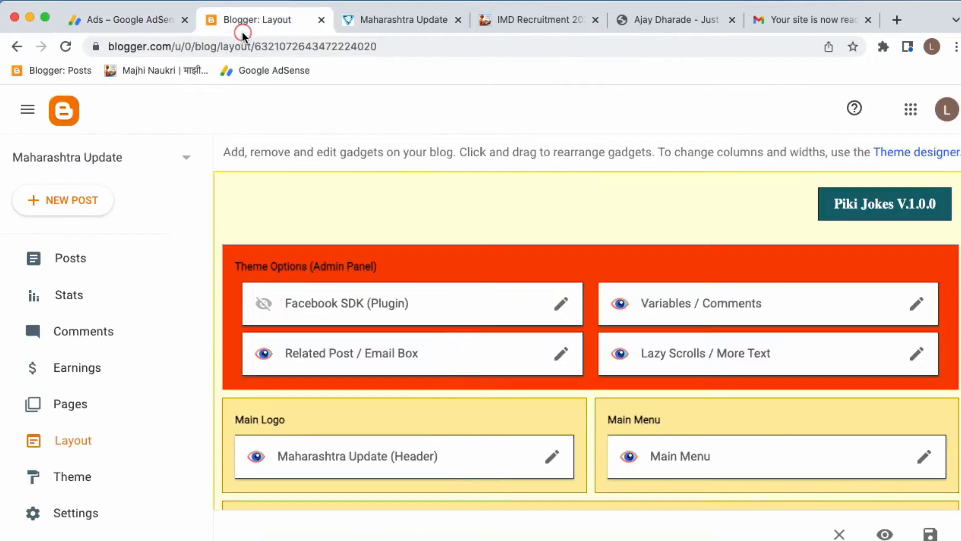
left_click(84, 447)
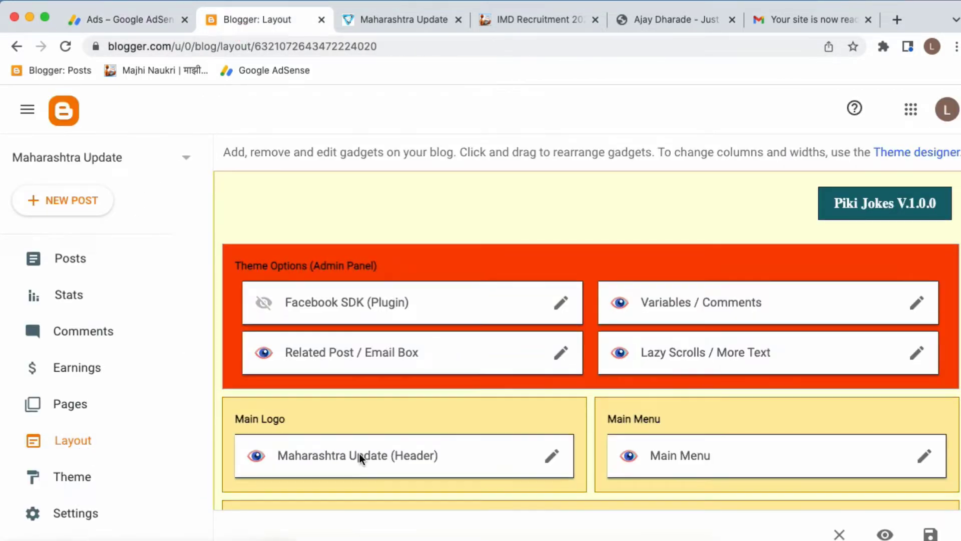
left_click(391, 19)
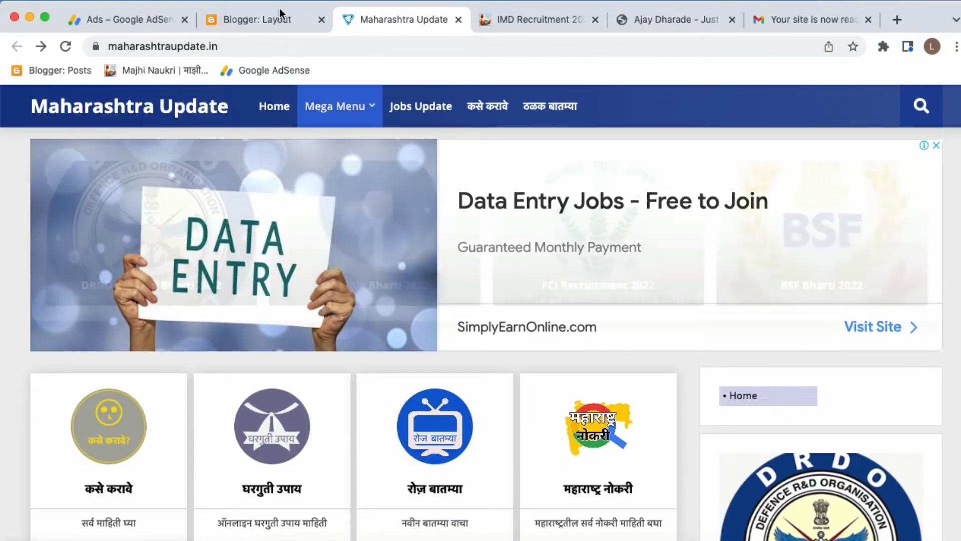
left_click(235, 20)
Step: Inspect the code in the HTML/JavaScript gadget of the Ads Placement section below the main logo and menu, leaving it unsaved
scroll(441, 401, "down", 1)
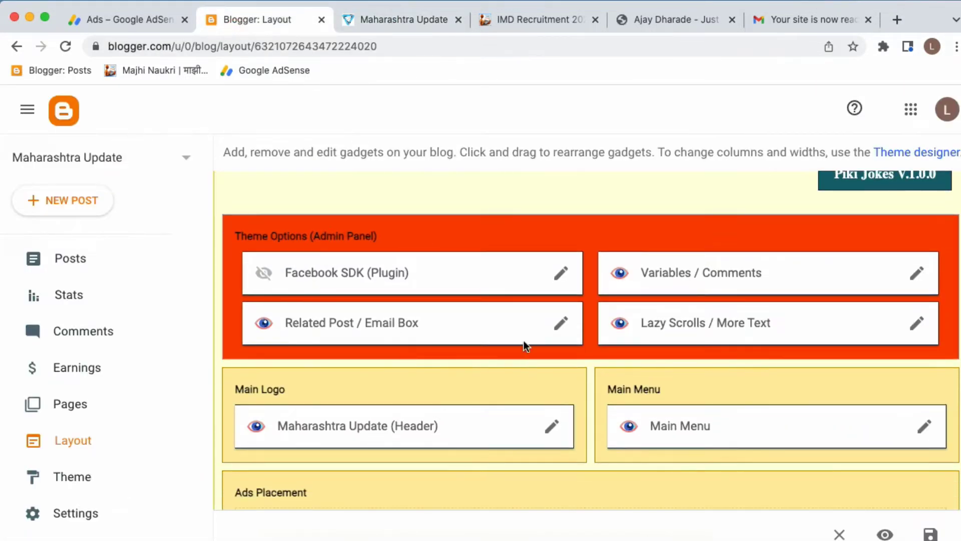
scroll(523, 340, "up", 1)
scroll(441, 390, "down", 2)
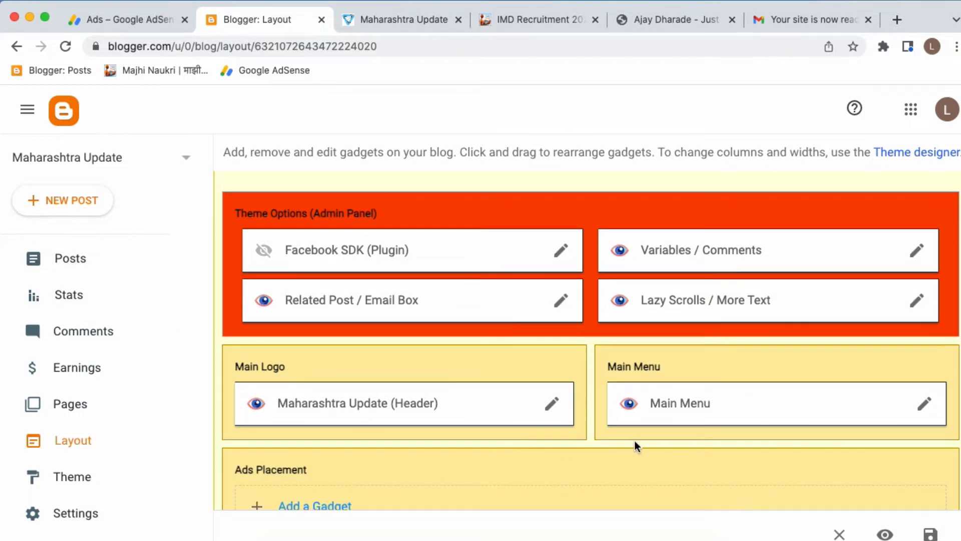
scroll(473, 324, "down", 6)
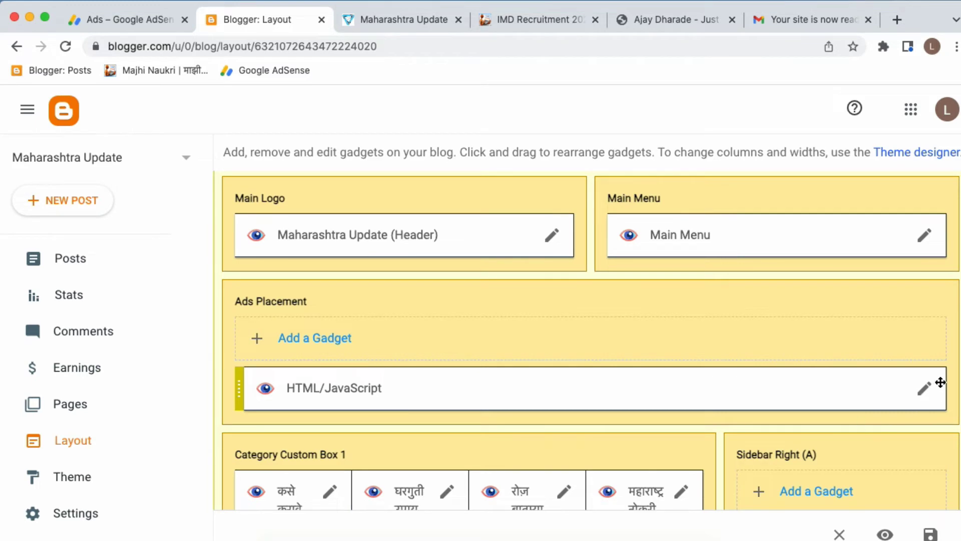
left_click(925, 388)
scroll(512, 372, "down", 2)
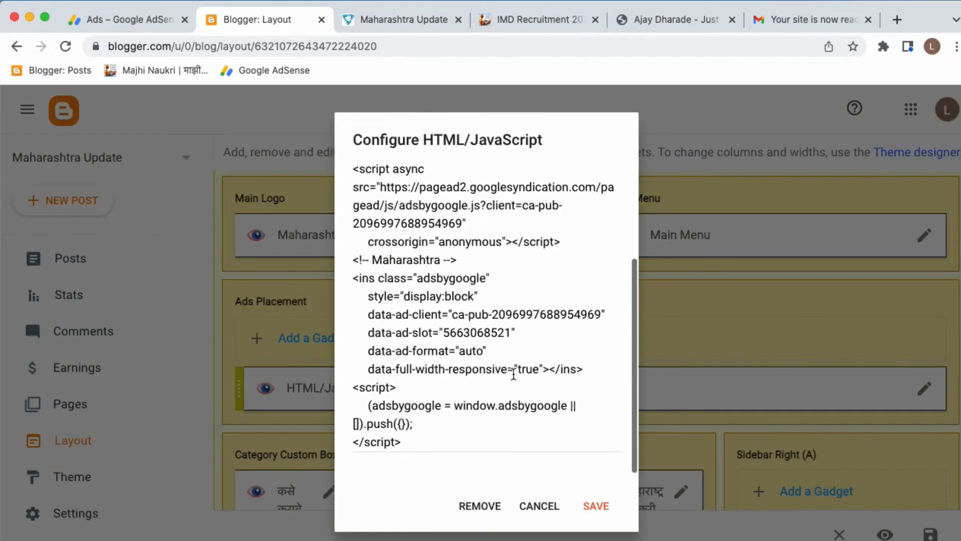
scroll(514, 373, "up", 1)
left_click(545, 505)
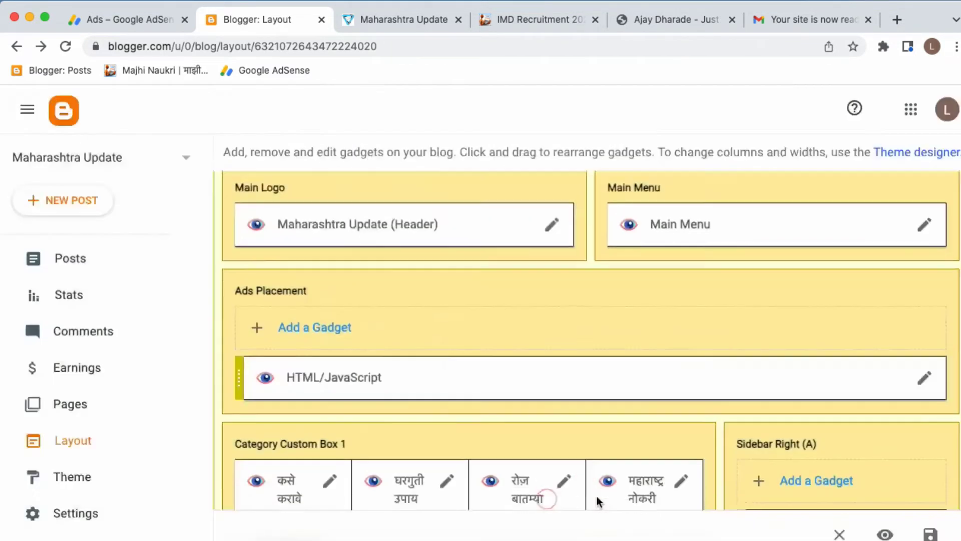
Step: Look through the lower part of the layout and the live home page for ad spots below the recent posts
scroll(596, 501, "down", 8)
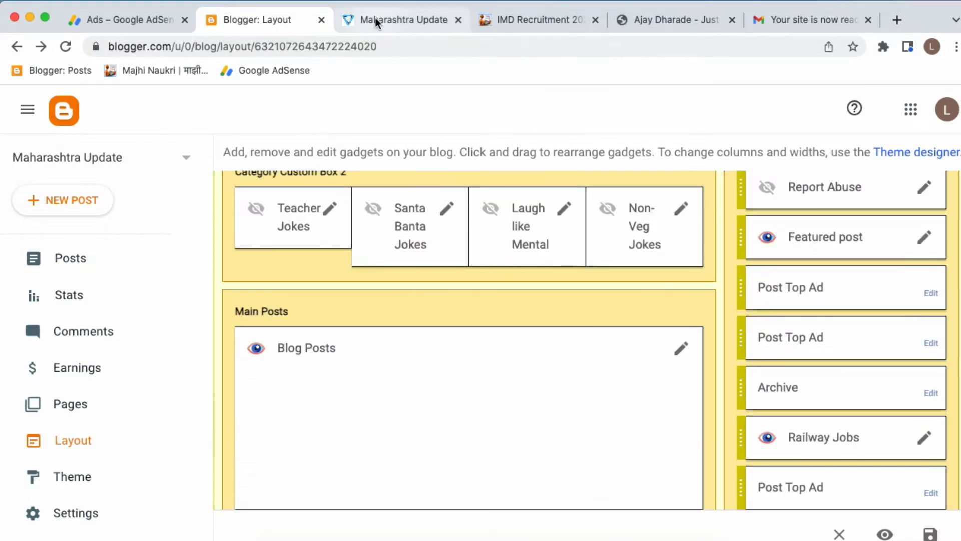
left_click(374, 17)
scroll(419, 294, "down", 15)
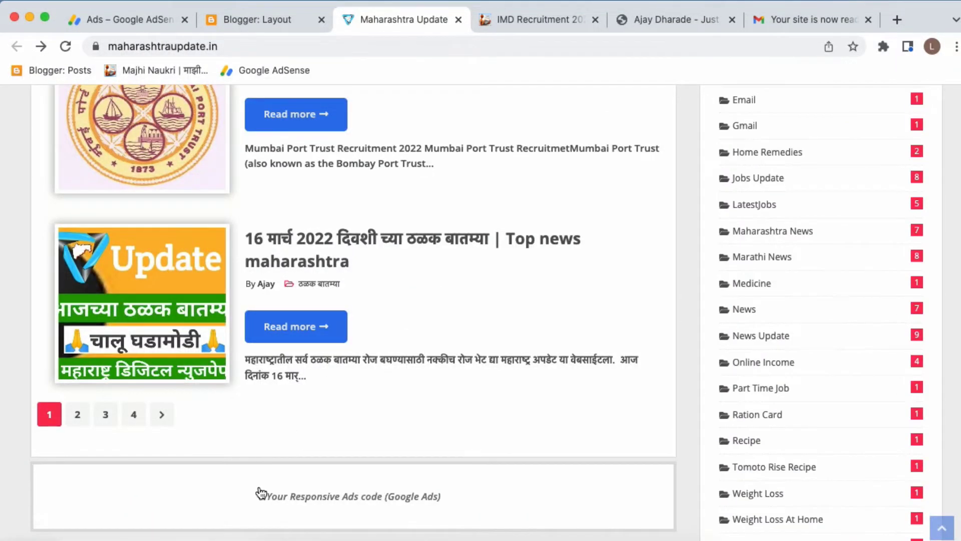
Step: In the Blogger layout, replace the HTML/JavaScript gadget's content in the Ads Placement section above Footer Info with ad unit 2's code and save
left_click(264, 18)
scroll(414, 303, "down", 10)
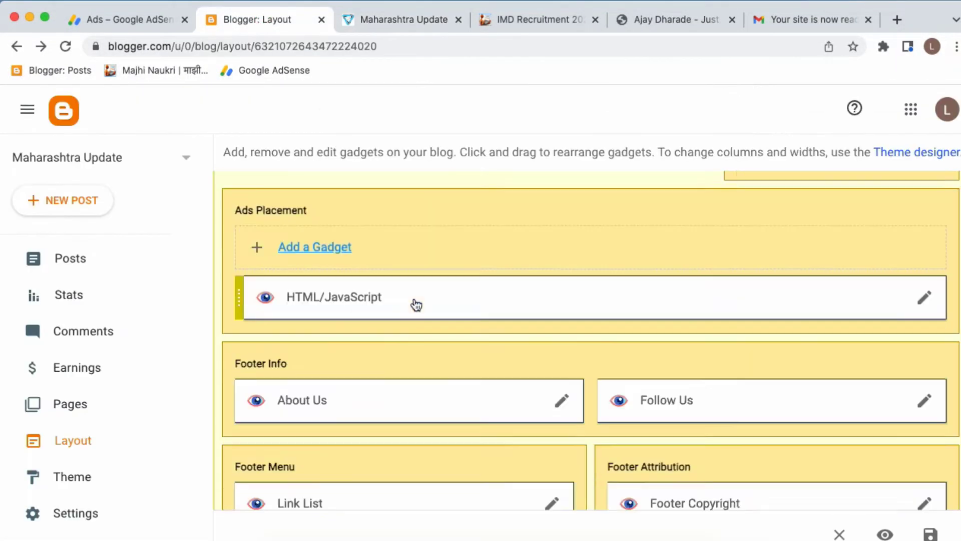
scroll(414, 302, "down", 1)
scroll(607, 365, "up", 2)
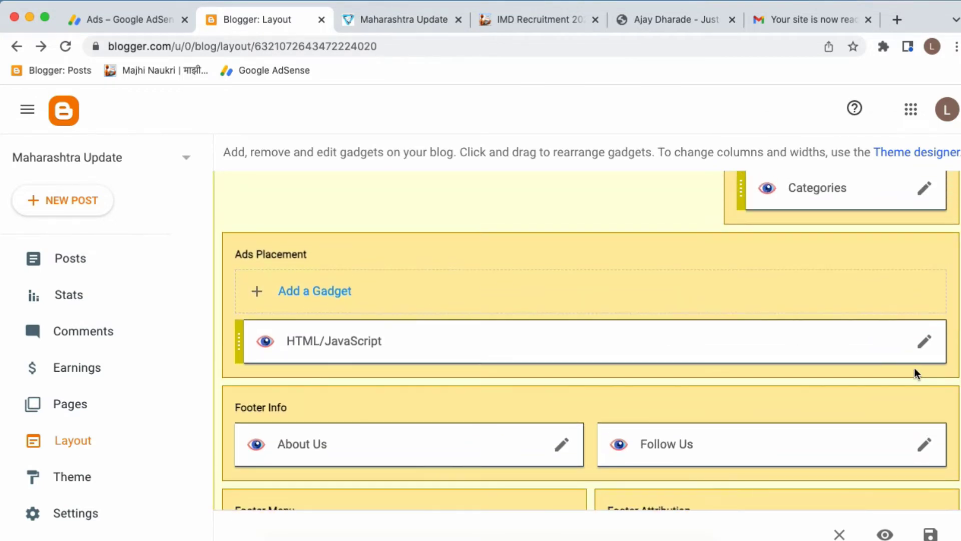
left_click(924, 341)
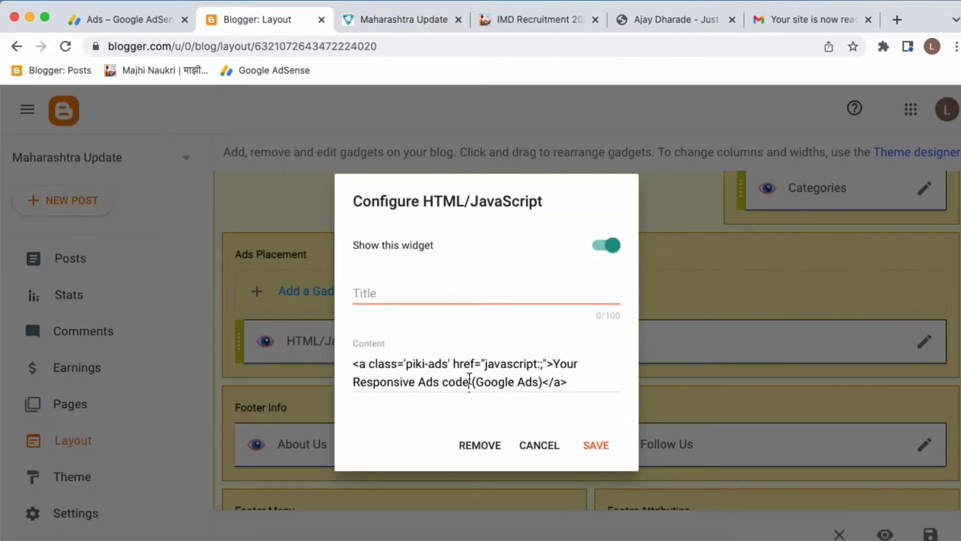
left_click(469, 381)
key("super+a")
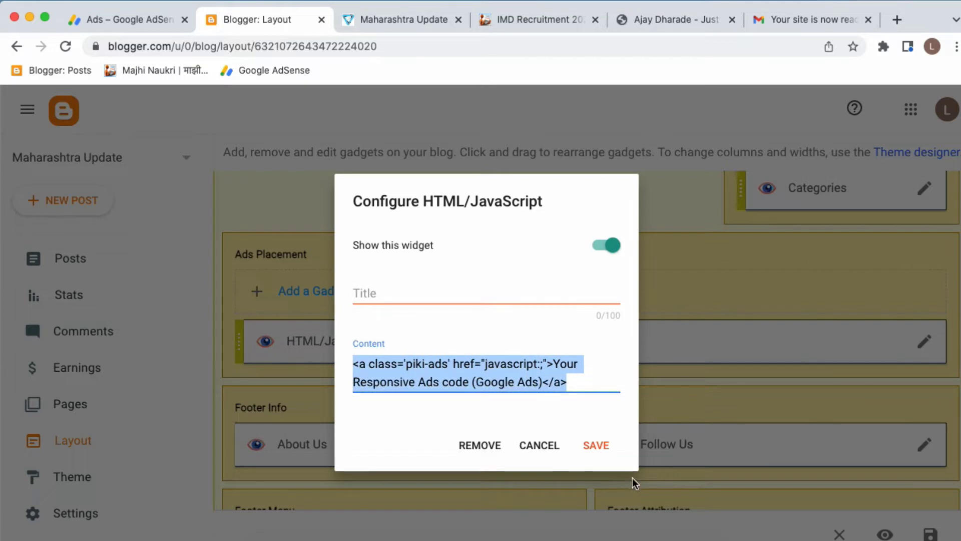
key("super+v")
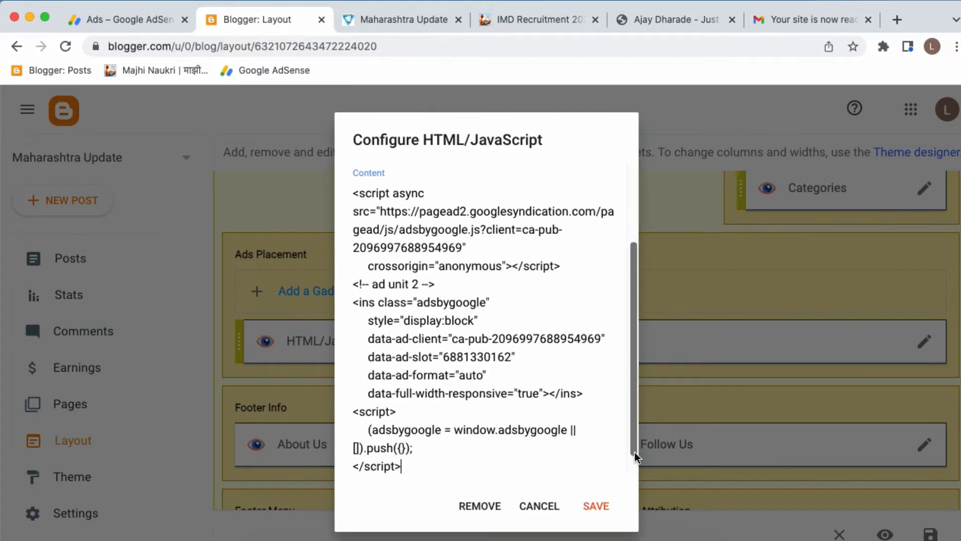
left_click(595, 503)
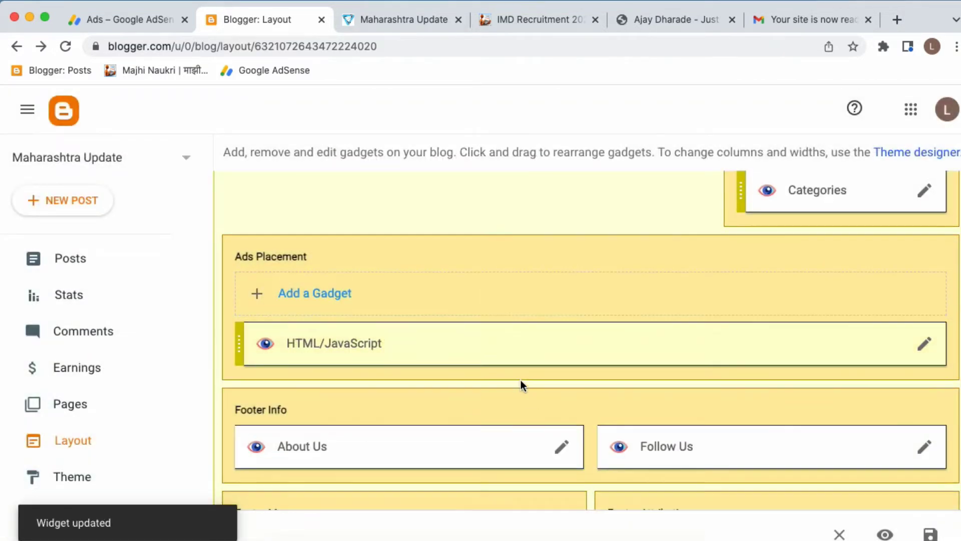
Step: Reload the live home page and check the ad area just above the footer
left_click(359, 19)
left_click(65, 46)
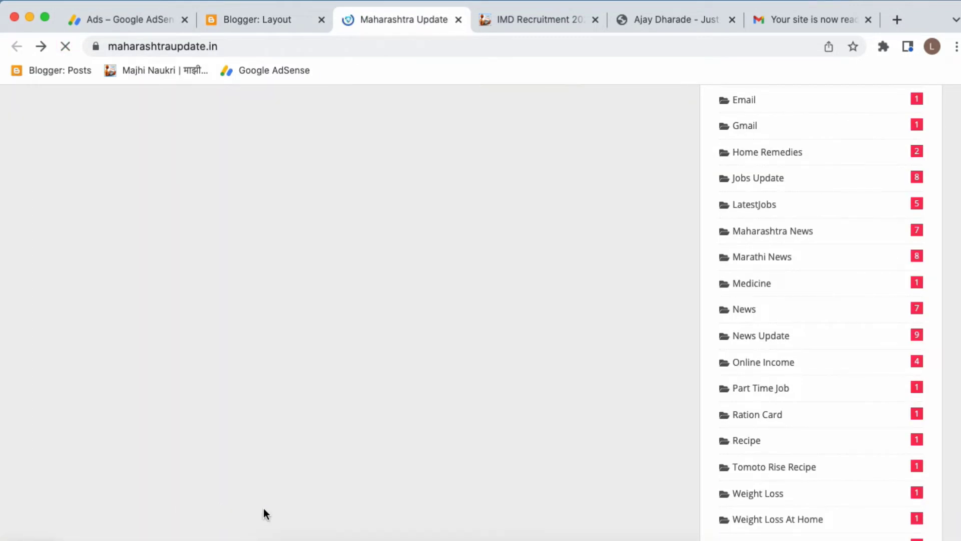
scroll(440, 443, "down", 7)
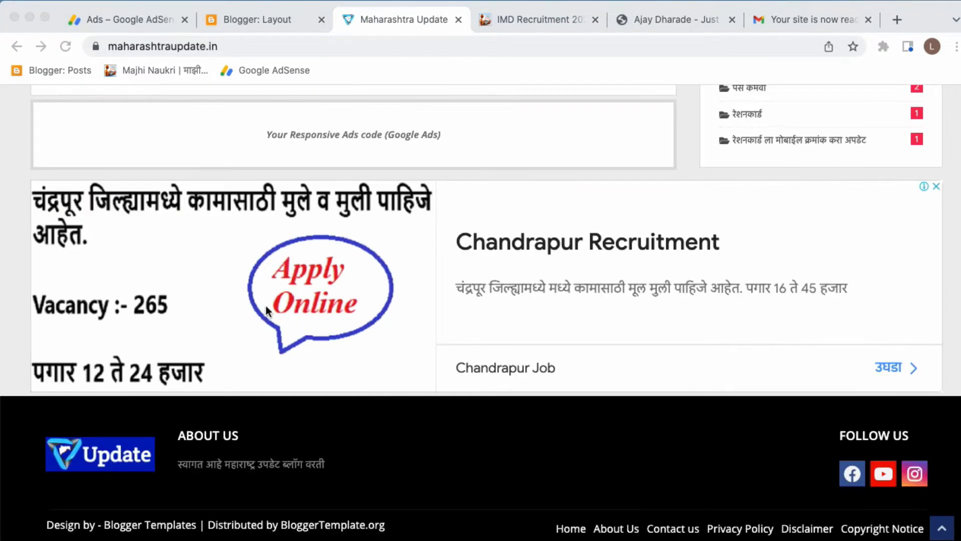
left_click(943, 180)
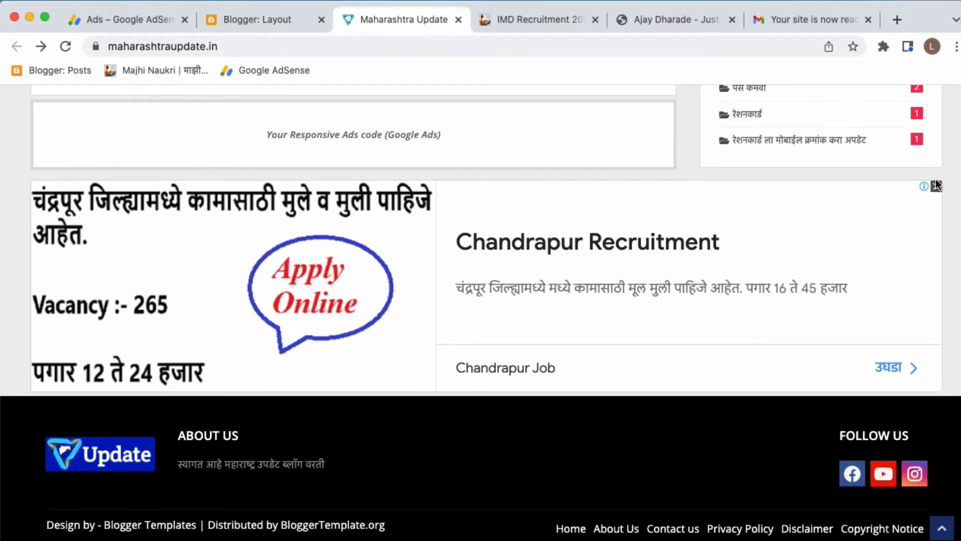
scroll(731, 286, "up", 1)
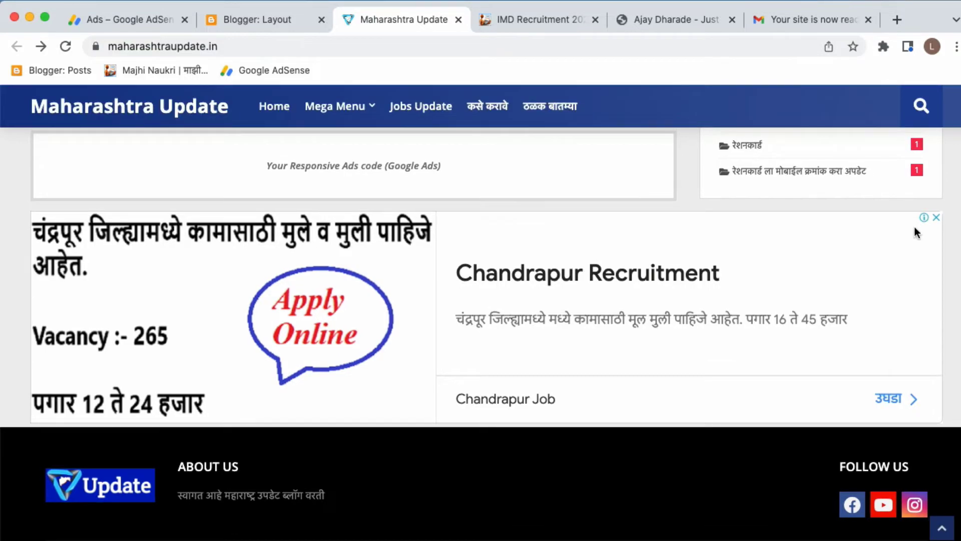
Step: Look over the recent posts on the live home page and the footer sections of the Blogger layout
scroll(919, 221, "up", 15)
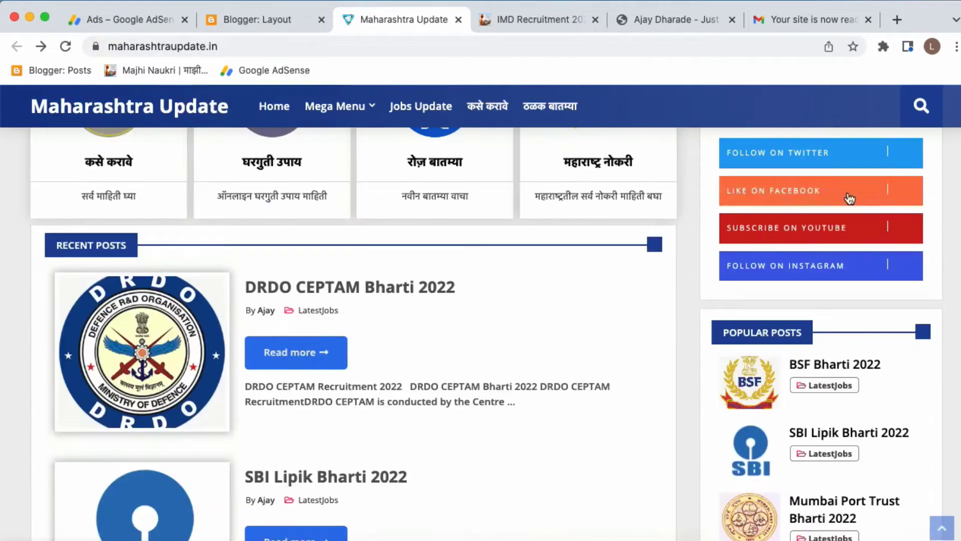
scroll(290, 396, "down", 9)
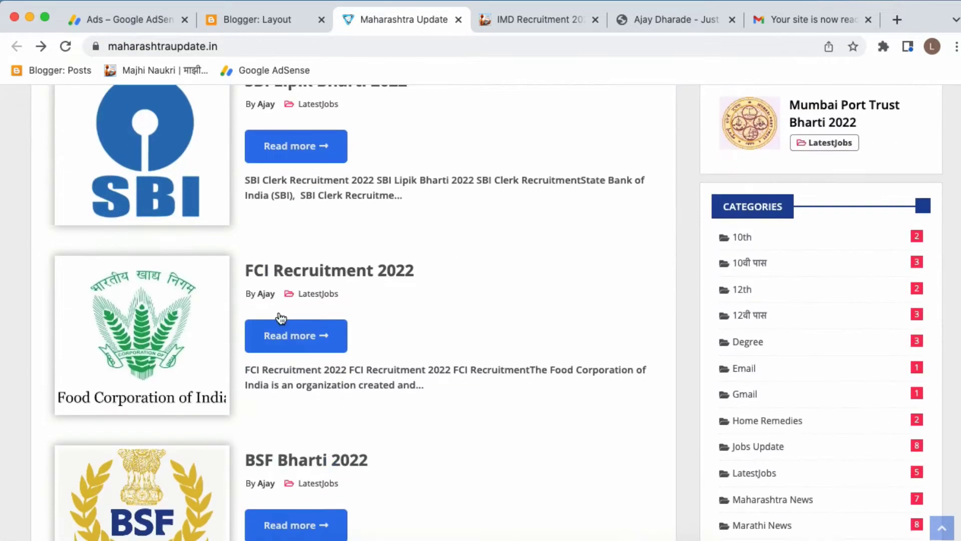
left_click(279, 18)
scroll(405, 341, "down", 2)
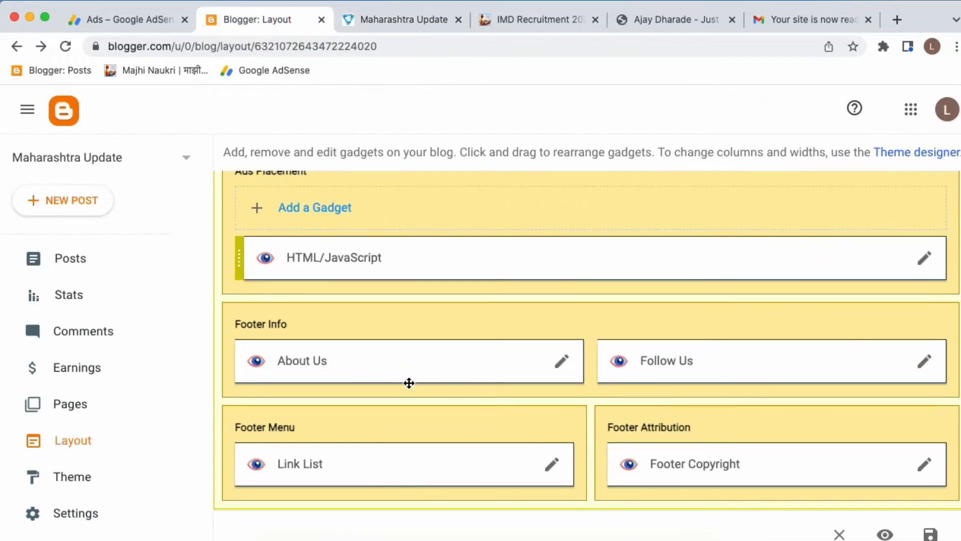
scroll(556, 395, "up", 4)
key("ctrl+Tab")
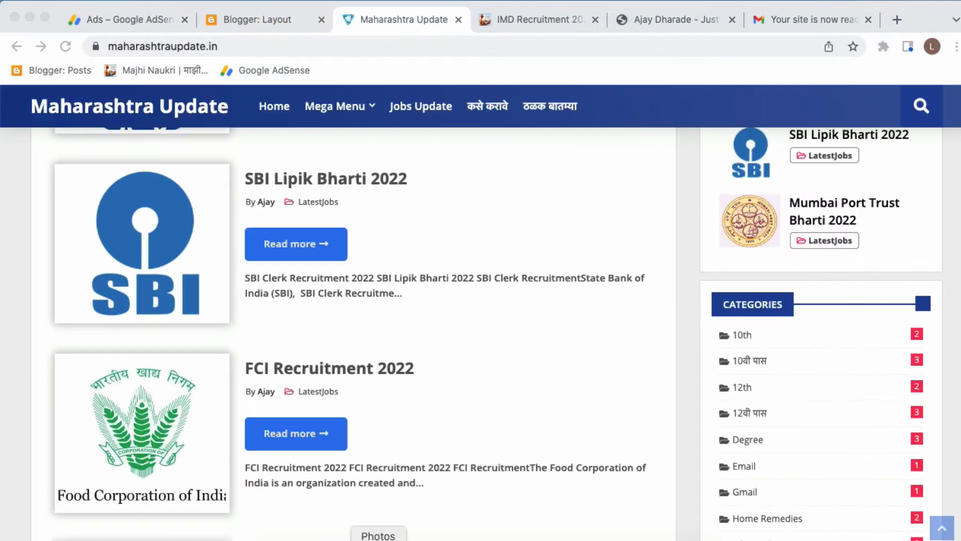
scroll(426, 413, "down", 5)
scroll(425, 398, "up", 10)
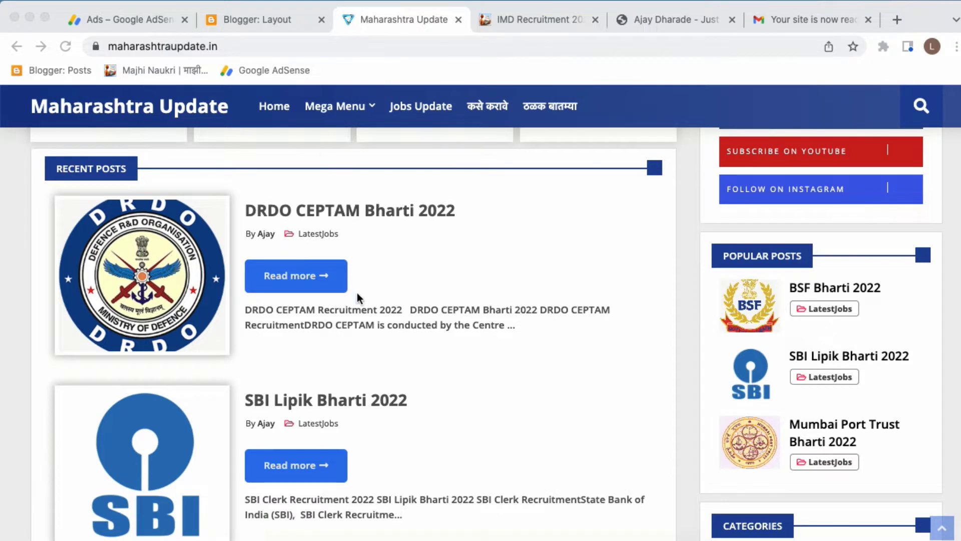
Step: Open the DRDO CEPTAM Bharti 2022 post, look through its content and sidebar ad spots, and reload the page
scroll(358, 298, "down", 1)
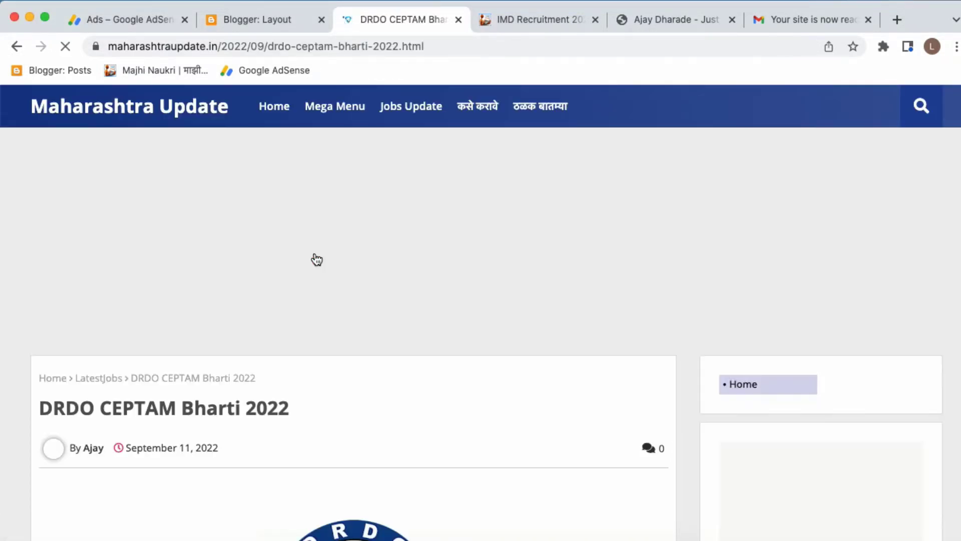
scroll(362, 368, "down", 20)
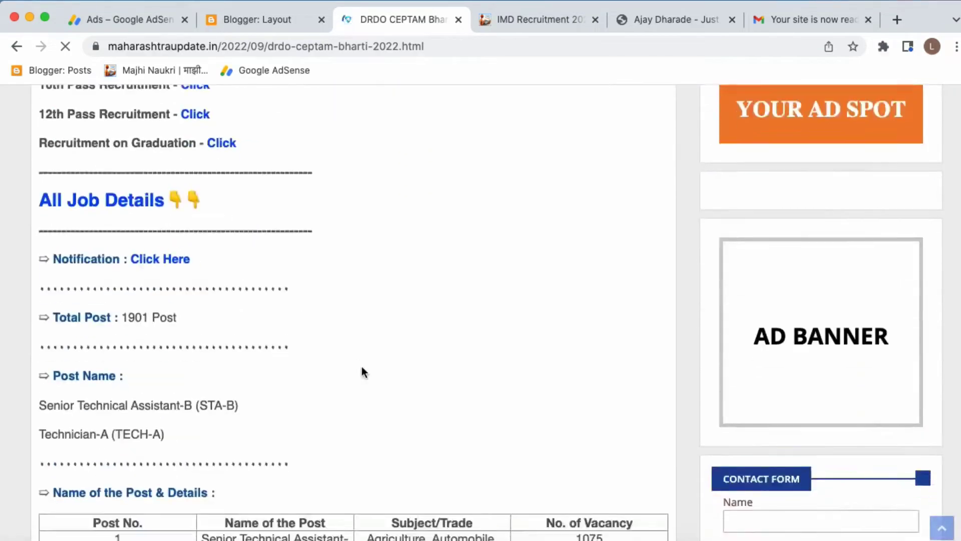
key("super+r")
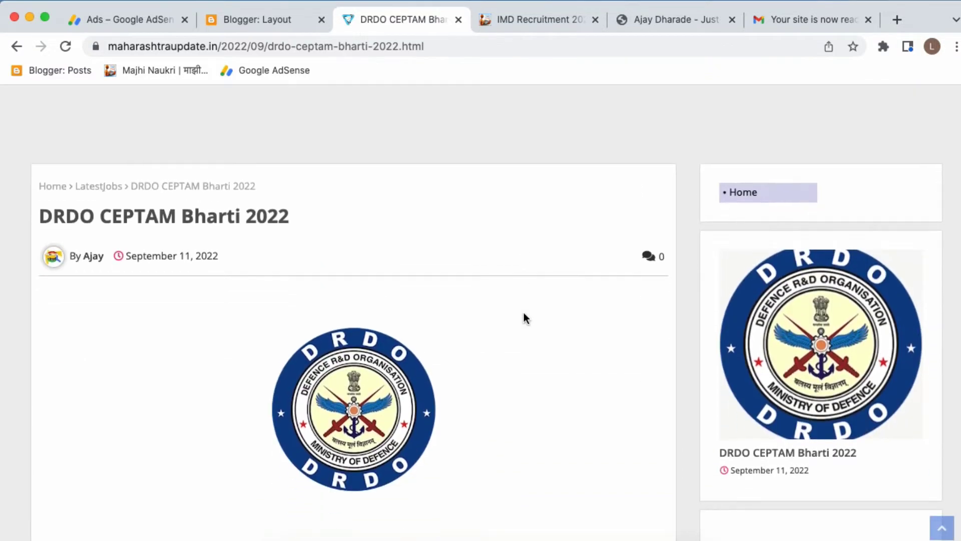
Step: Look through the DRDO CEPTAM Bharti 2022 post's body and sidebar for places where ads could go
scroll(461, 302, "down", 5)
scroll(461, 301, "down", 15)
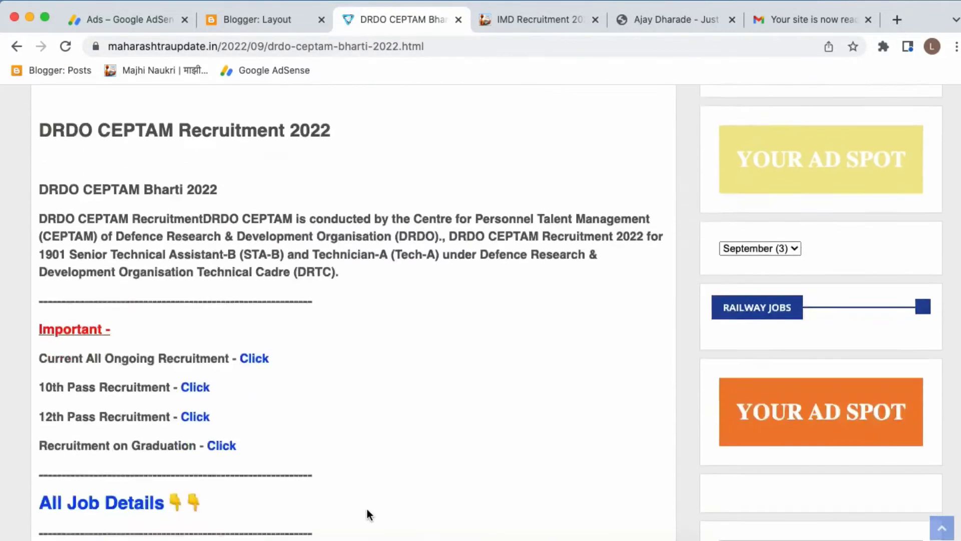
scroll(368, 508, "down", 10)
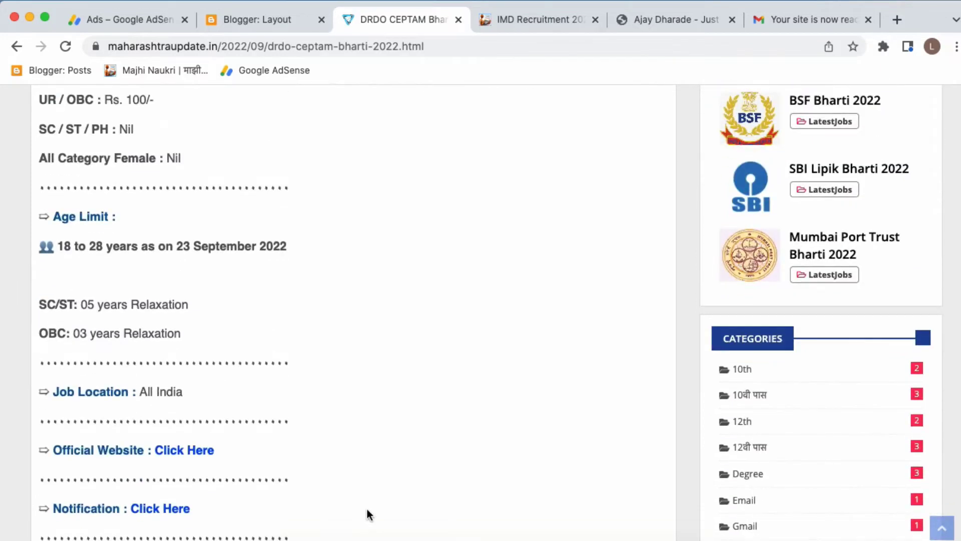
scroll(293, 154, "up", 20)
Step: Open the SBI Lipik Bharti 2022 post from Blogger's posts list for editing and switch it to HTML view
left_click(245, 20)
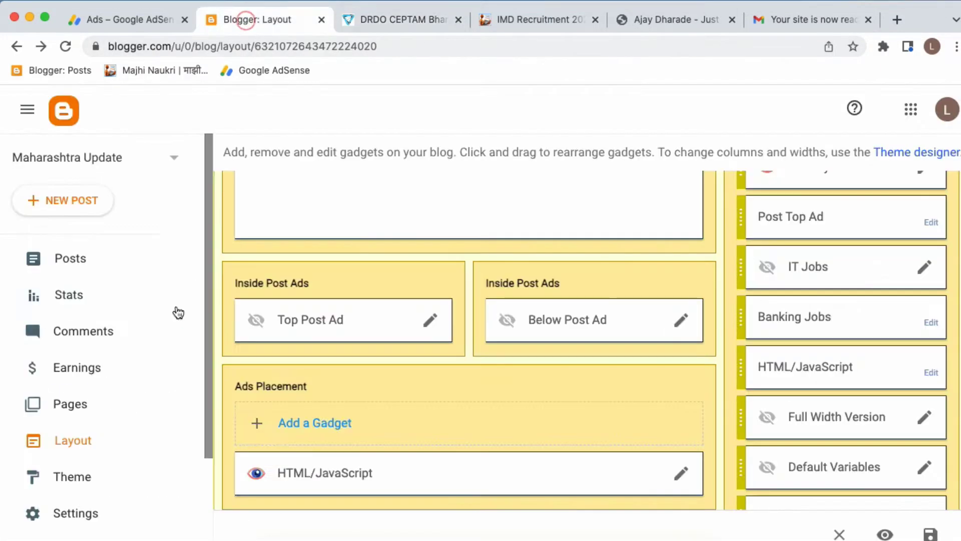
left_click(93, 266)
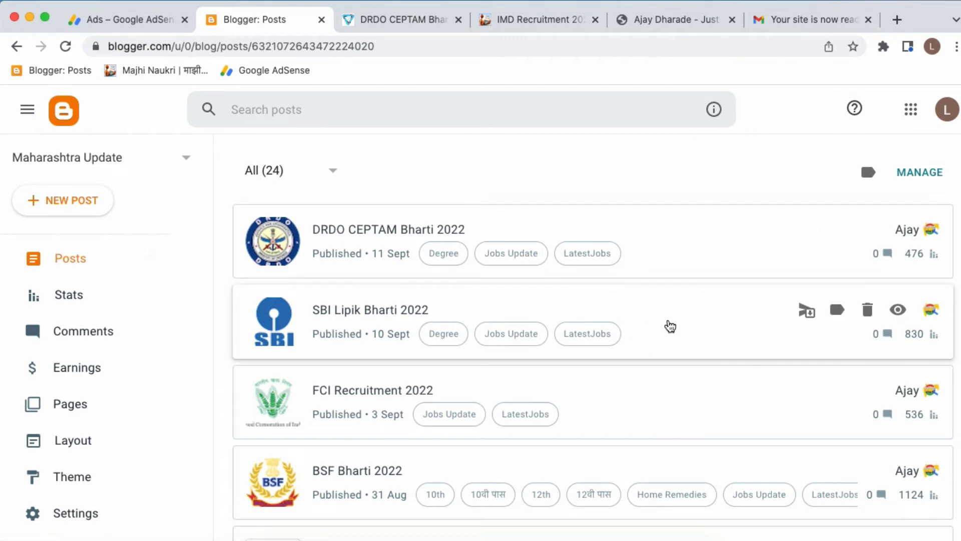
left_click(664, 321)
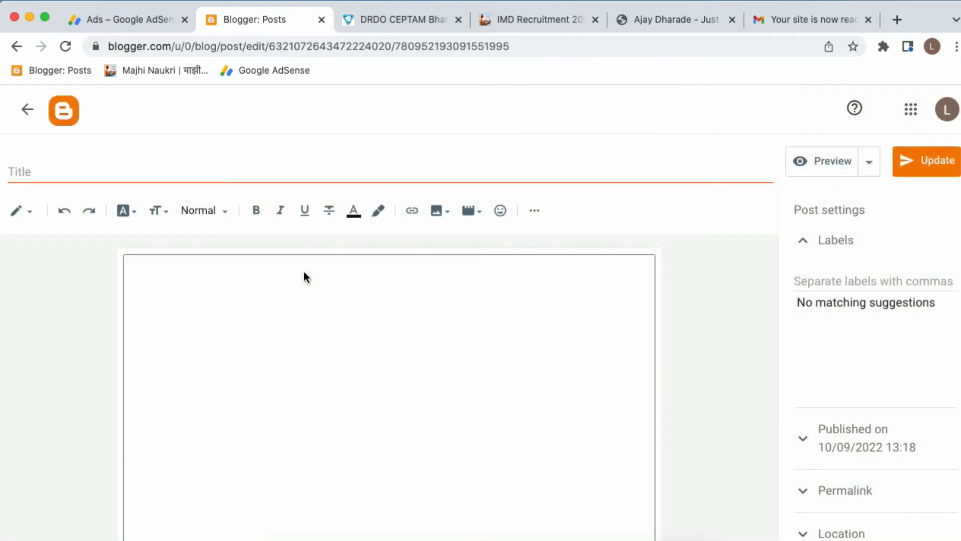
left_click(22, 211)
left_click(47, 187)
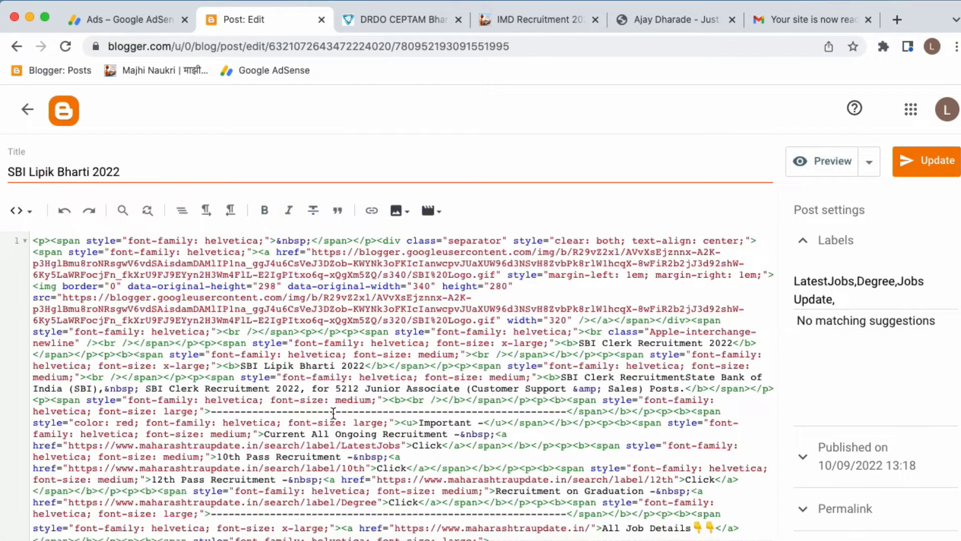
Step: Paste ad unit 2's code on a new line before the dashed separator above the first "Important" heading
scroll(328, 376, "down", 5)
scroll(333, 413, "up", 5)
left_click(210, 411)
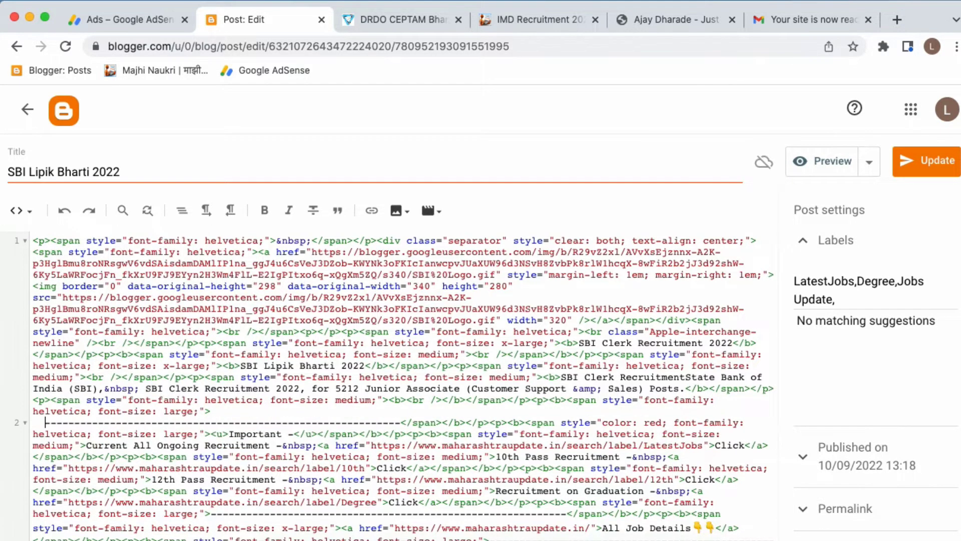
key("ctrl+v")
Step: Break the line before the separator after the Online Application link, and paste ad unit 2's code after the vacancy table, above Educational Qualification
scroll(328, 523, "down", 15)
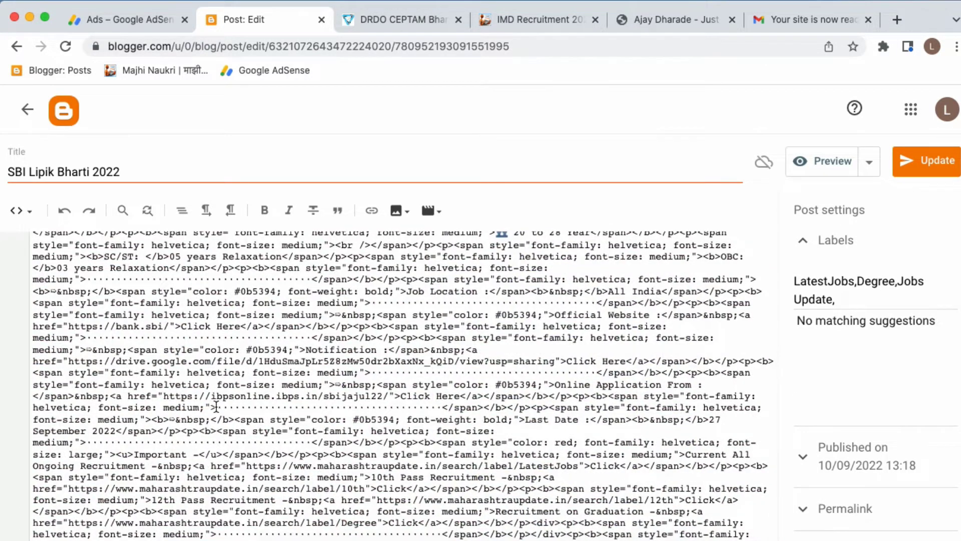
scroll(491, 513, "up", 15)
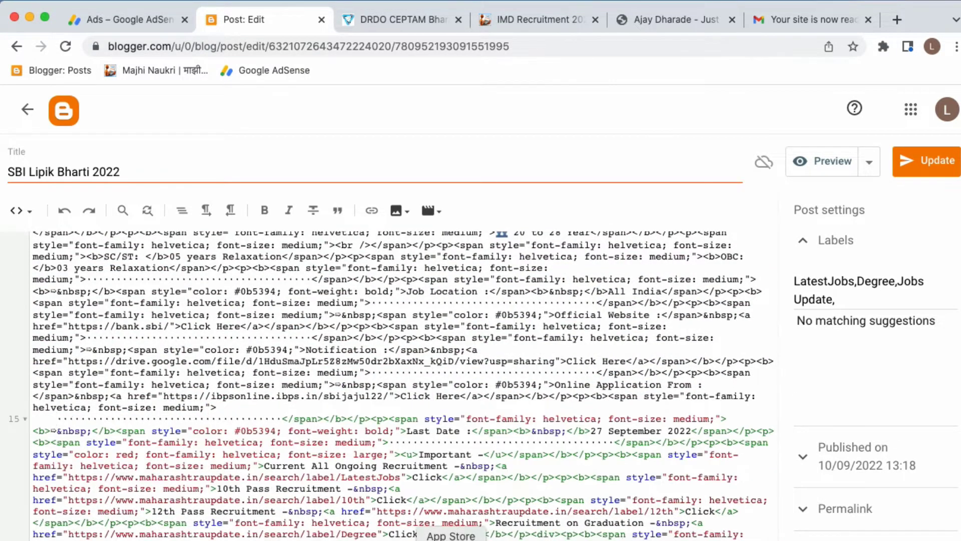
scroll(491, 513, "up", 15)
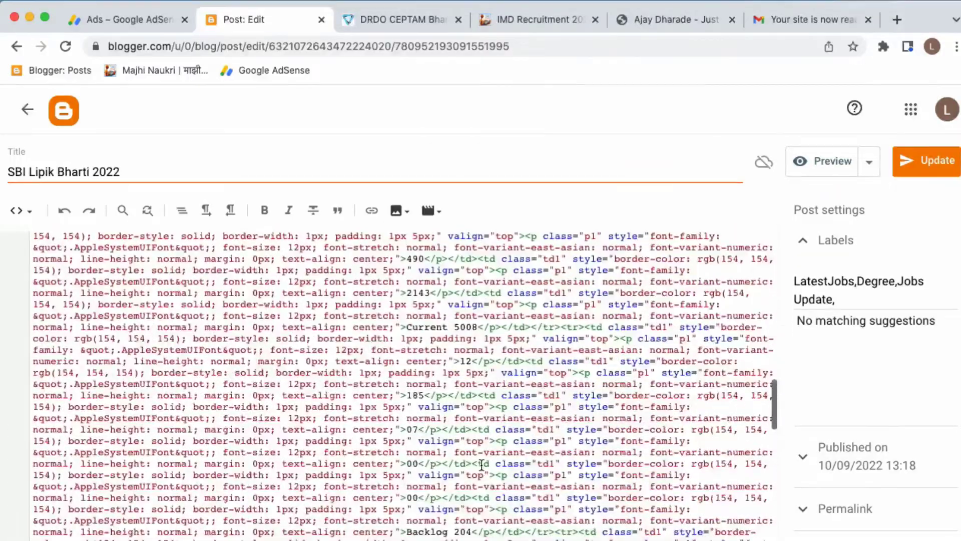
scroll(184, 382, "up", 3)
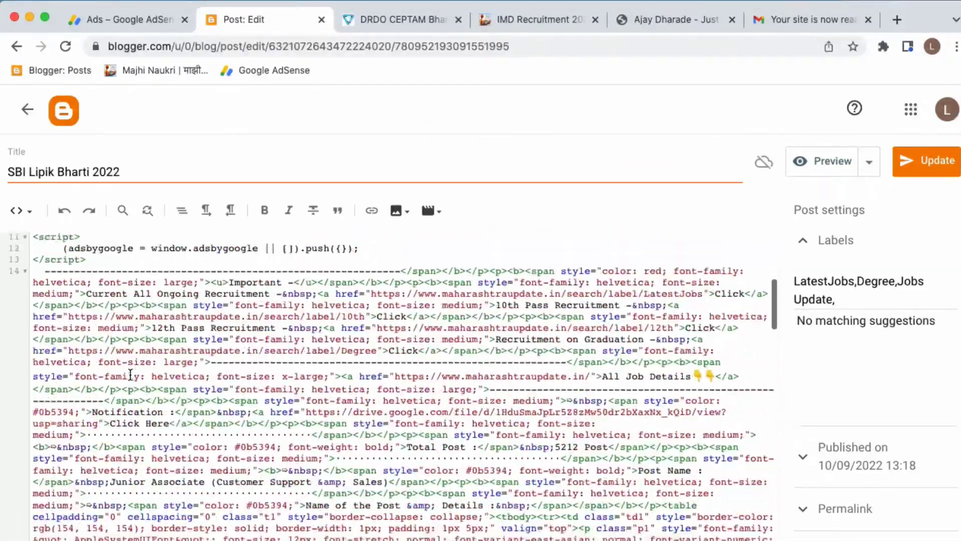
scroll(151, 378, "down", 20)
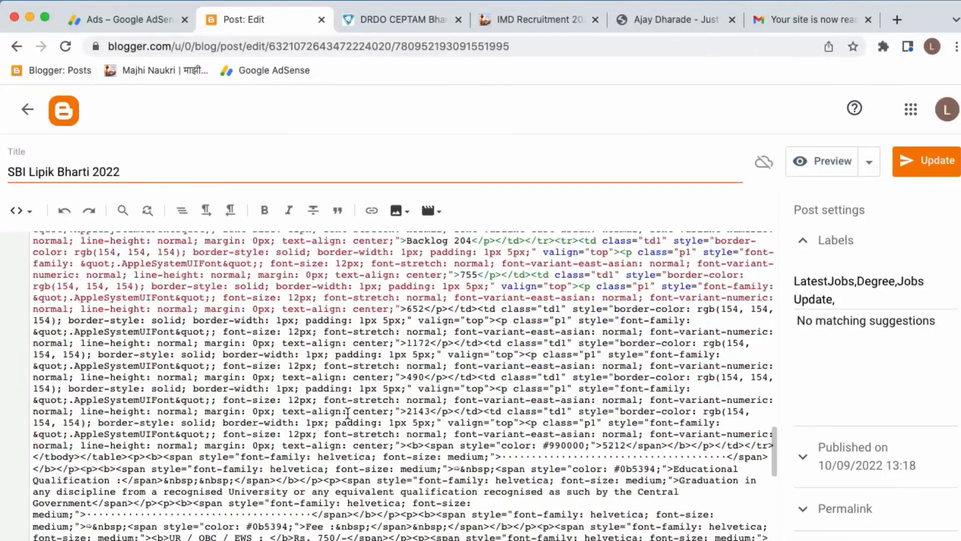
left_click(500, 457)
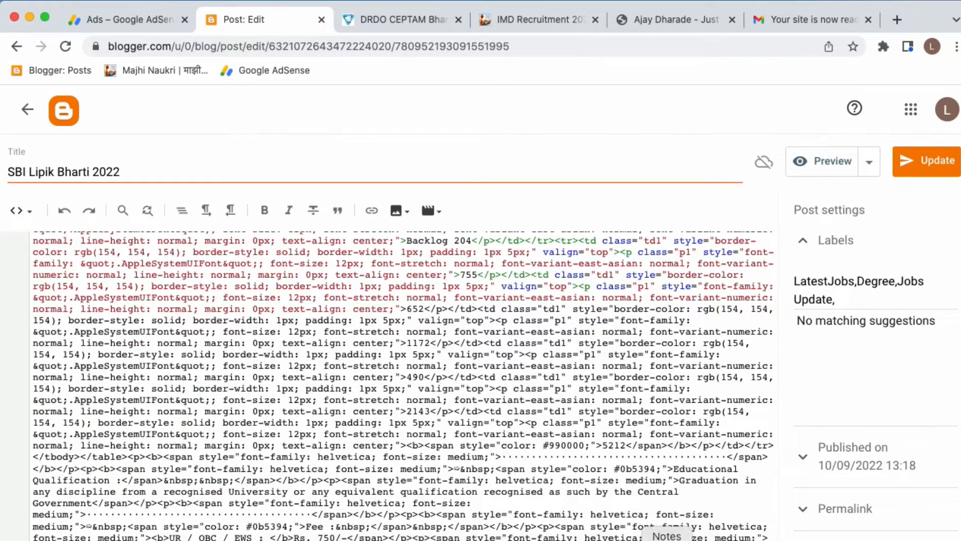
key("super+v")
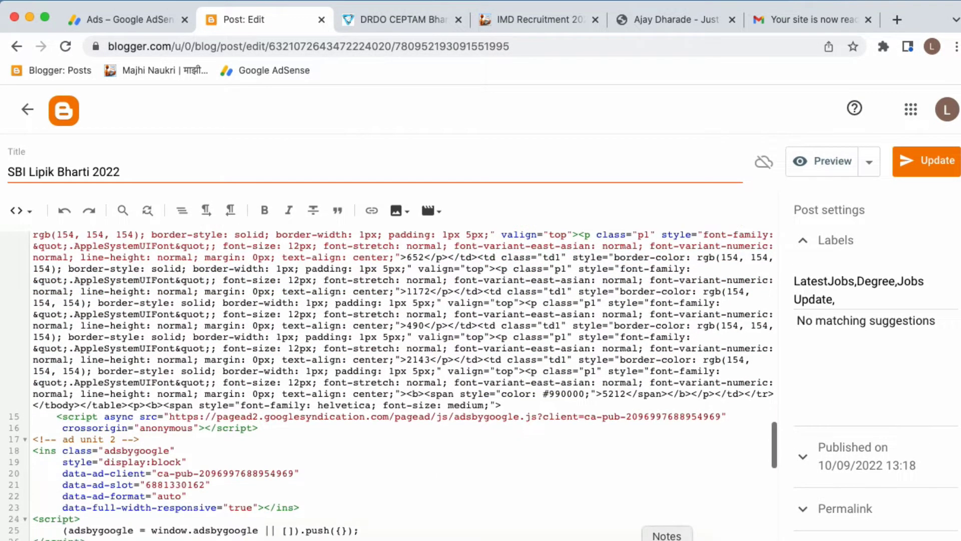
Step: Switch the SBI Lipik Bharti 2022 post back to Compose view and return to the posts list
scroll(400, 385, "up", 5)
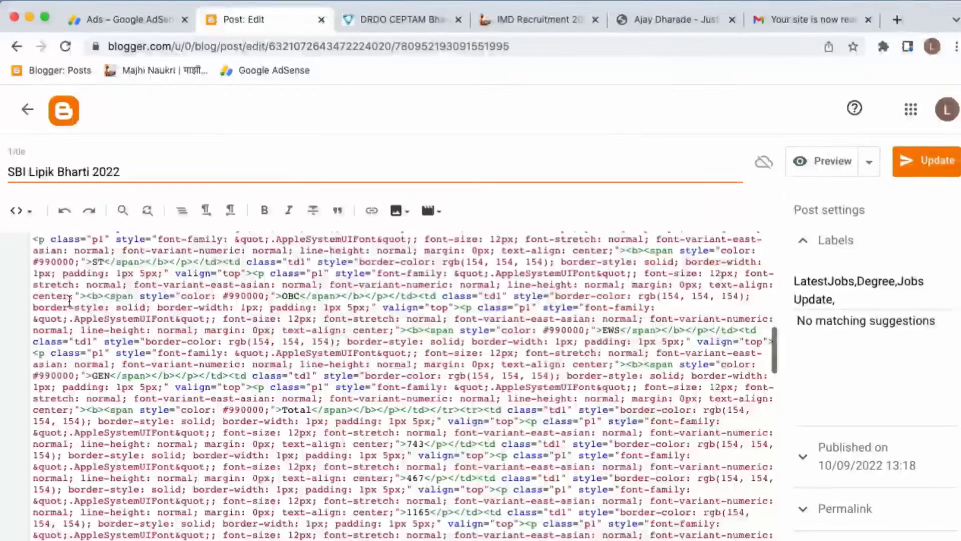
left_click(20, 214)
left_click(58, 251)
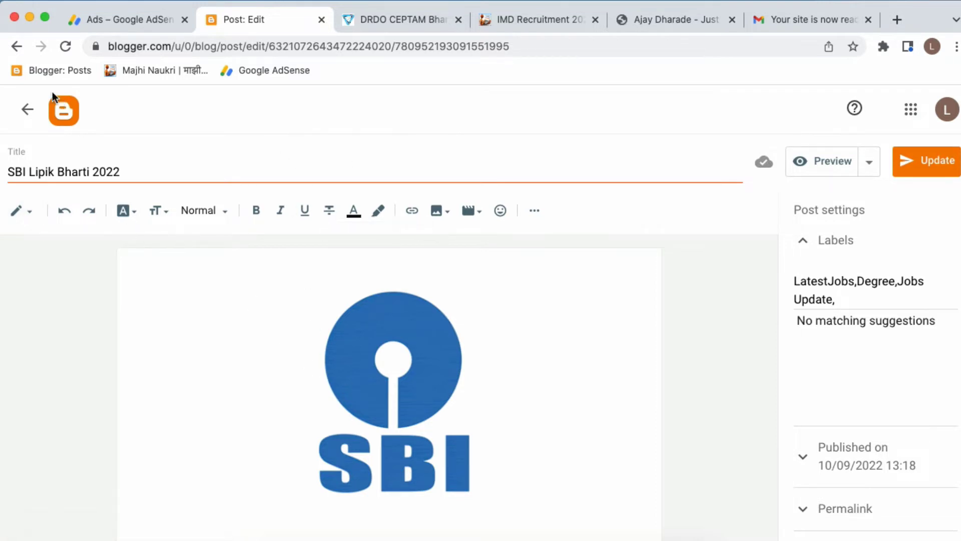
left_click(30, 109)
Step: Open the Maharashtra Update blog's layout and look through its sections from Ads Placement down to Inside Post Ads
scroll(421, 323, "down", 2)
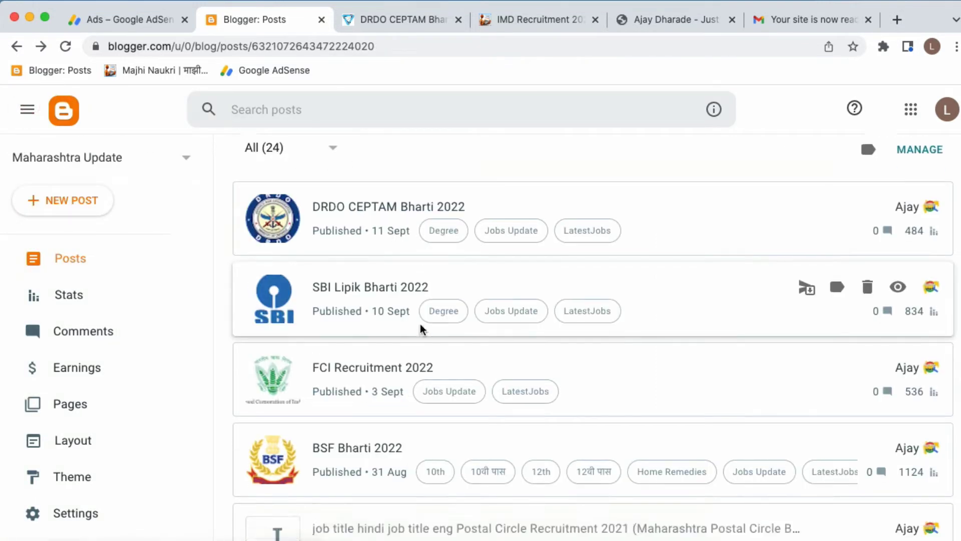
scroll(422, 329, "up", 1)
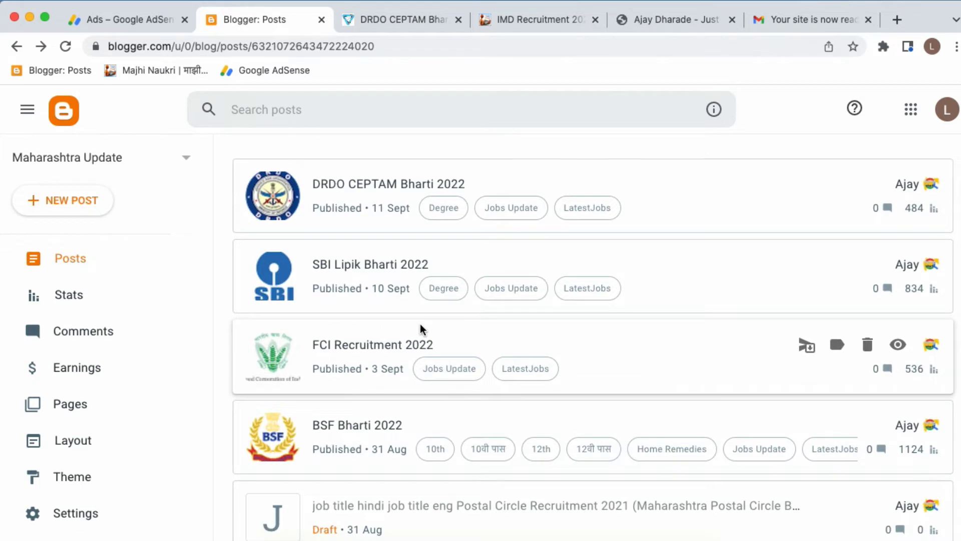
scroll(92, 399, "down", 2)
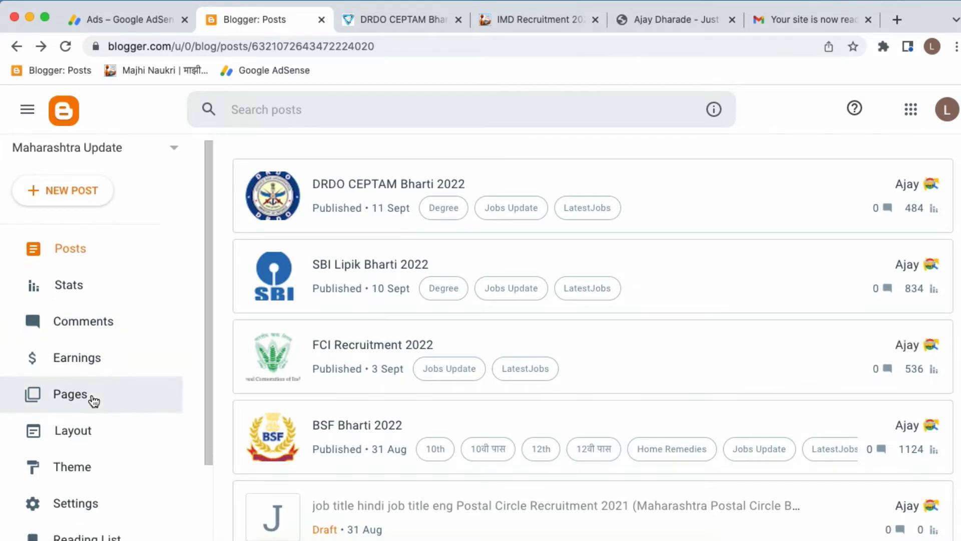
left_click(79, 398)
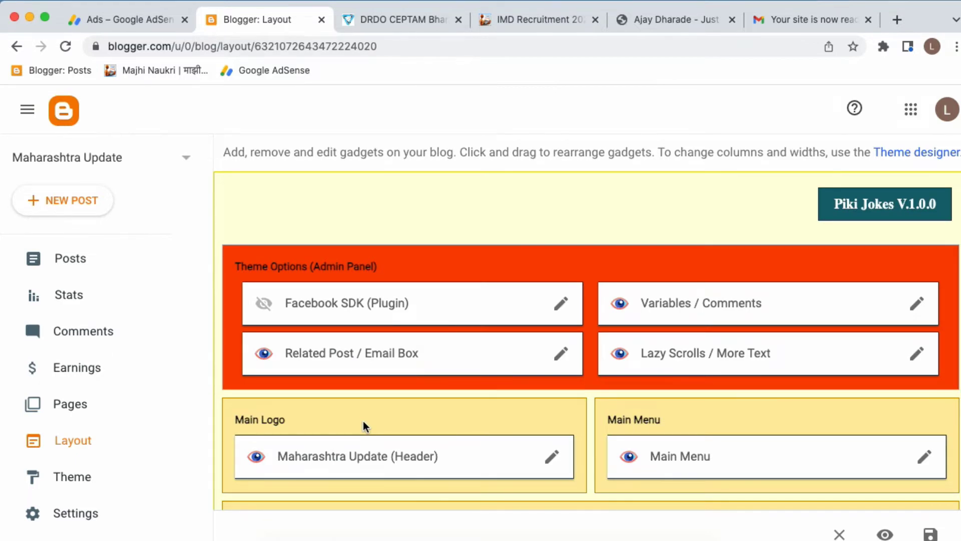
scroll(374, 453, "down", 5)
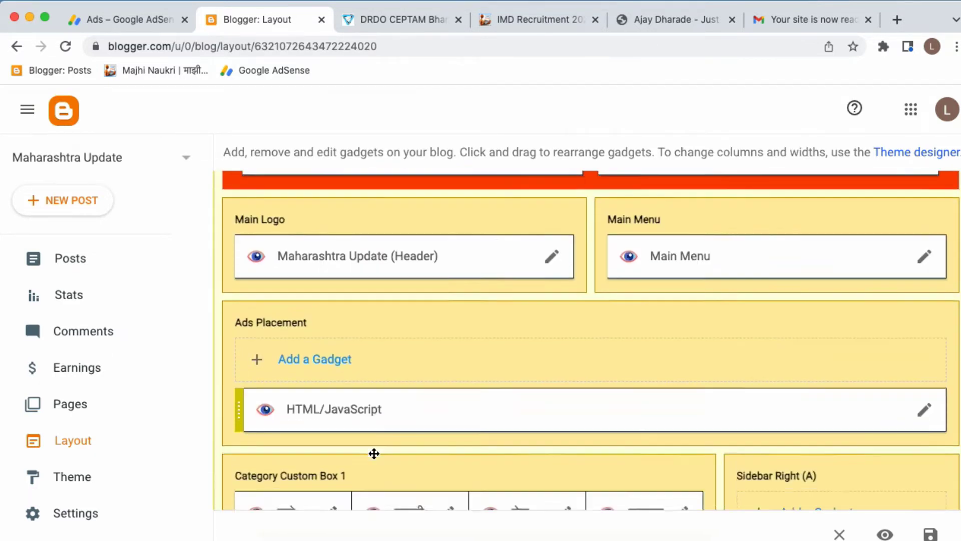
scroll(374, 453, "down", 4)
scroll(374, 451, "up", 1)
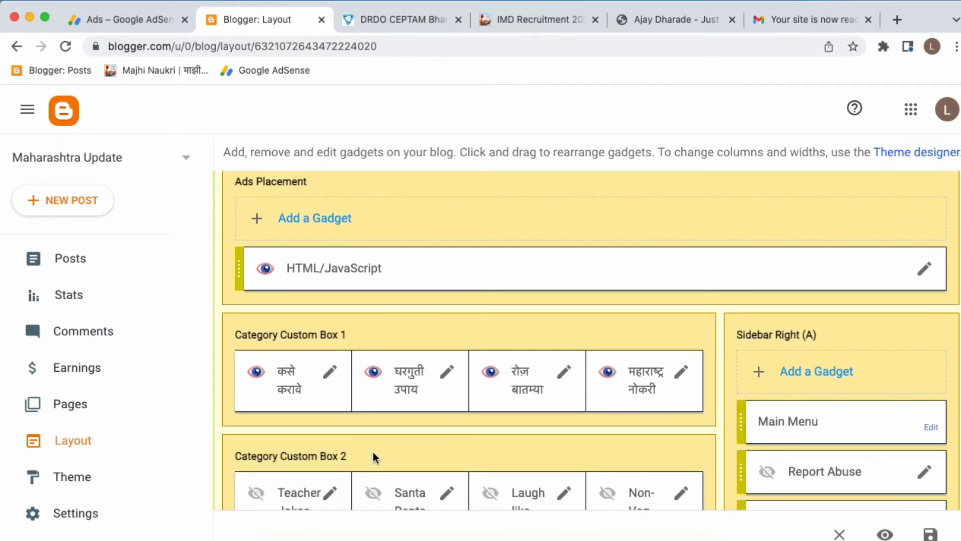
scroll(374, 451, "down", 10)
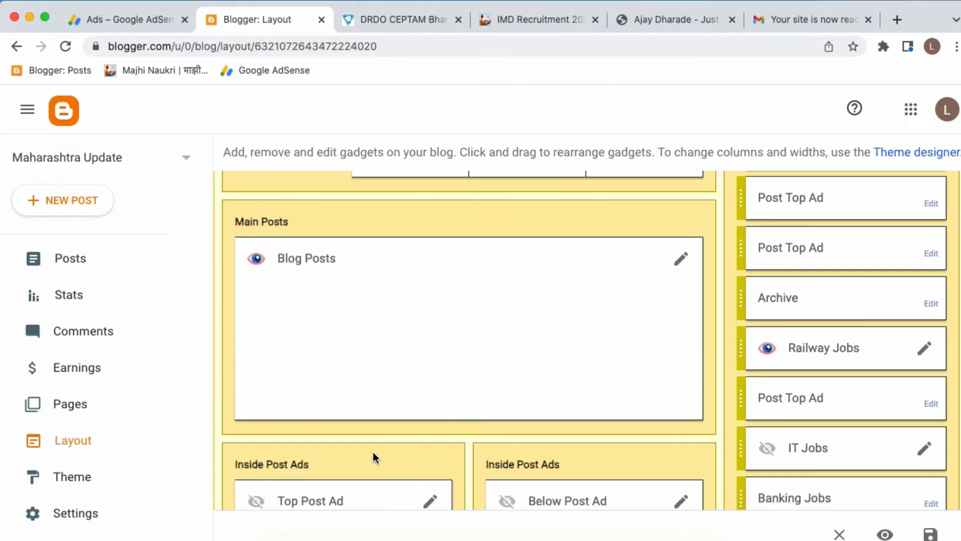
Step: Open the Top Post Ad gadget's configuration under Inside Post Ads and review its ad code
scroll(373, 452, "up", 1)
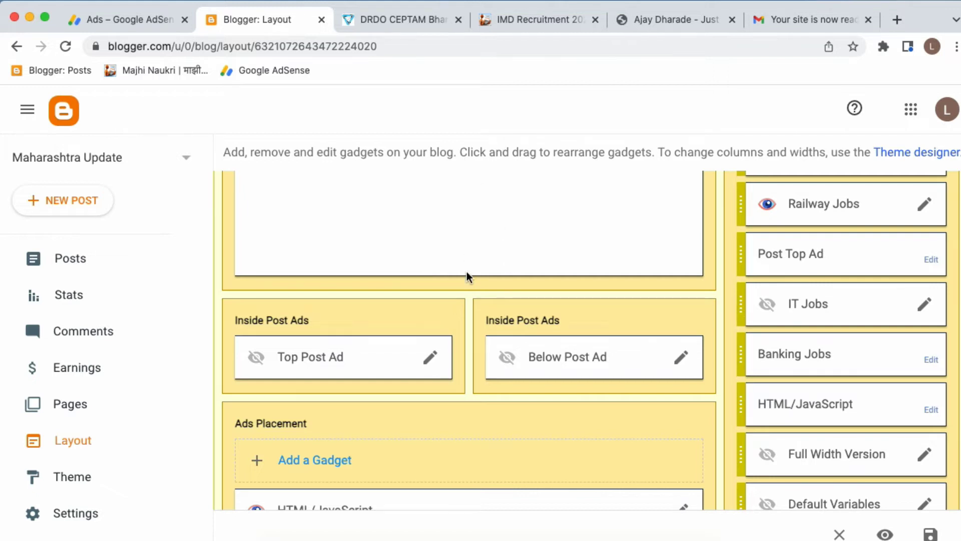
left_click(425, 366)
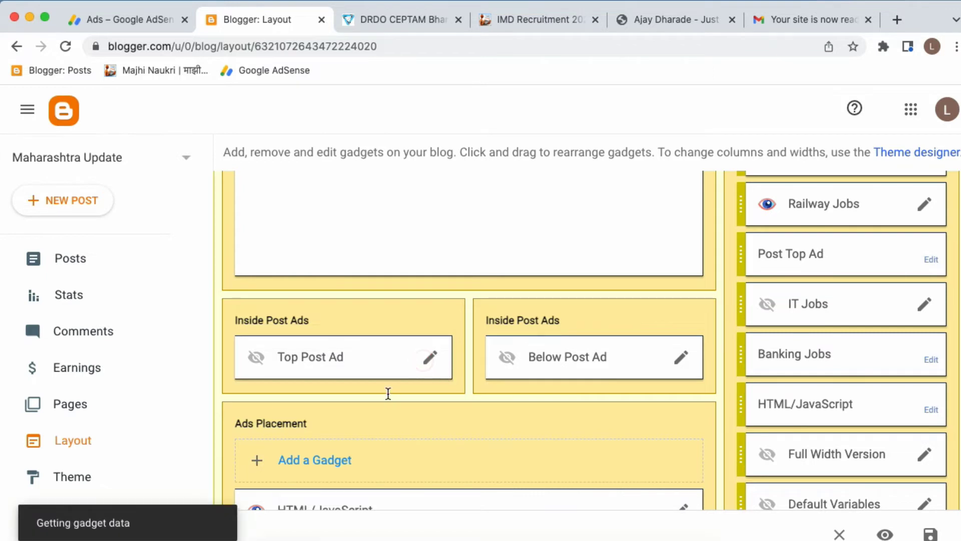
scroll(596, 328, "down", 5)
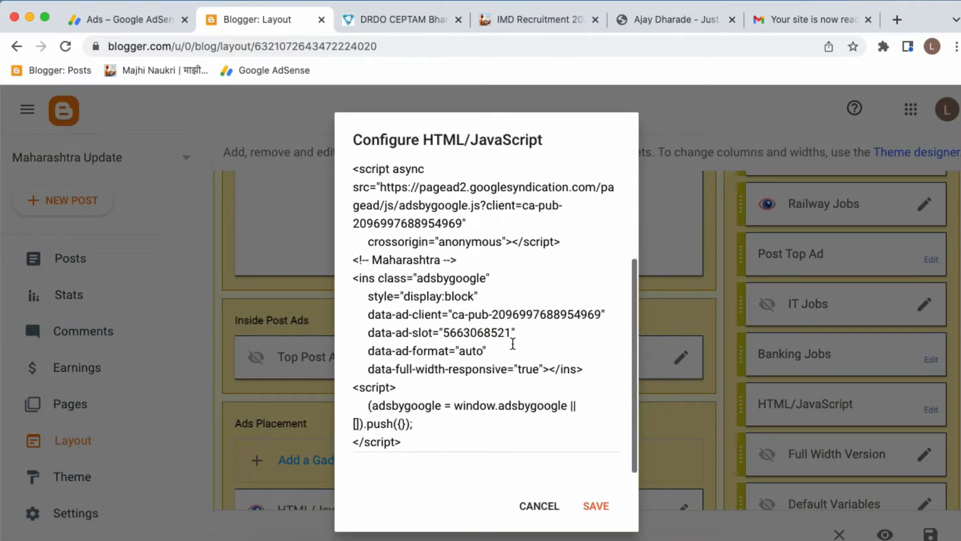
Step: In Google AdSense, return to the existing ad units and display the HTML code of the maharashtra 2 unit
left_click(136, 22)
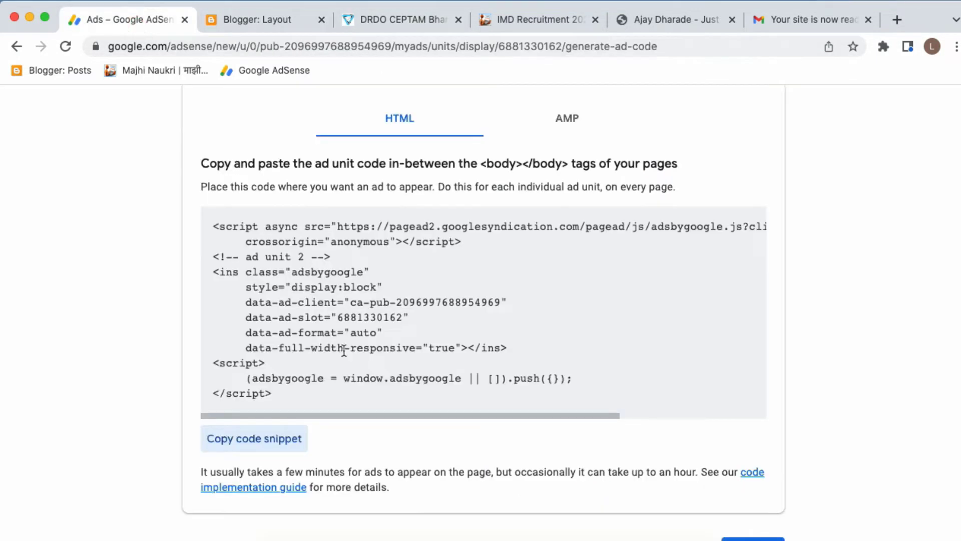
scroll(164, 180, "up", 2)
left_click(26, 107)
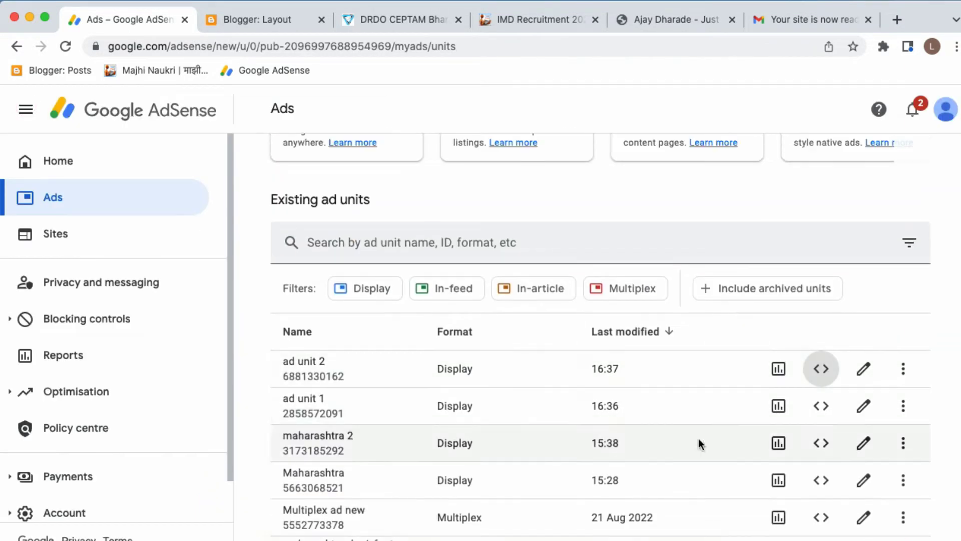
scroll(783, 508, "down", 4)
scroll(787, 512, "down", 4)
scroll(786, 511, "up", 6)
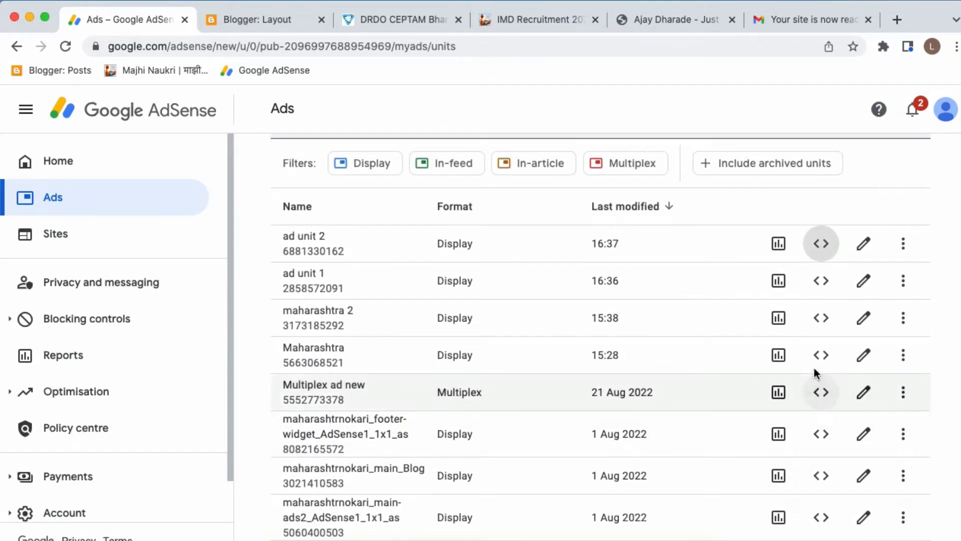
left_click(820, 317)
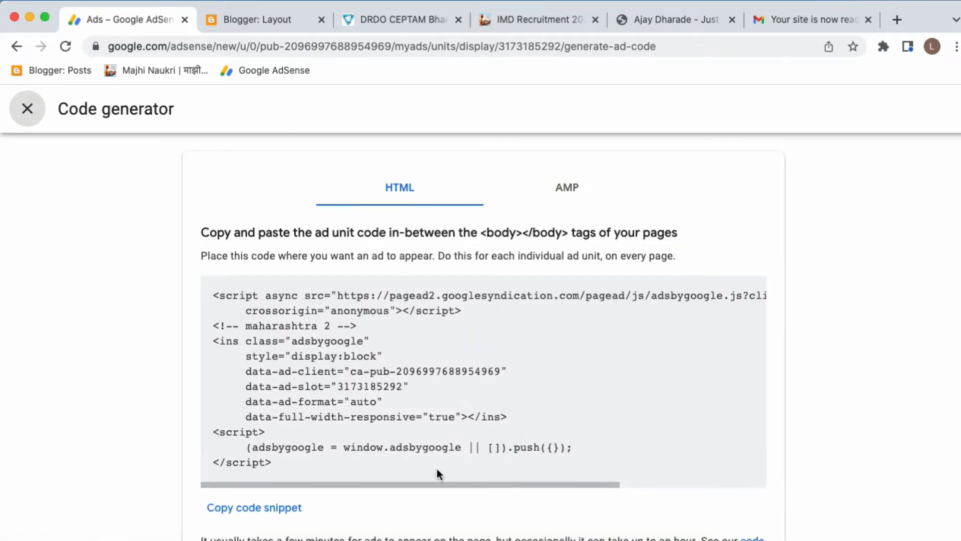
Step: Back in the Blogger layout, turn on showing the Top Post Ad widget and save it
left_click(245, 13)
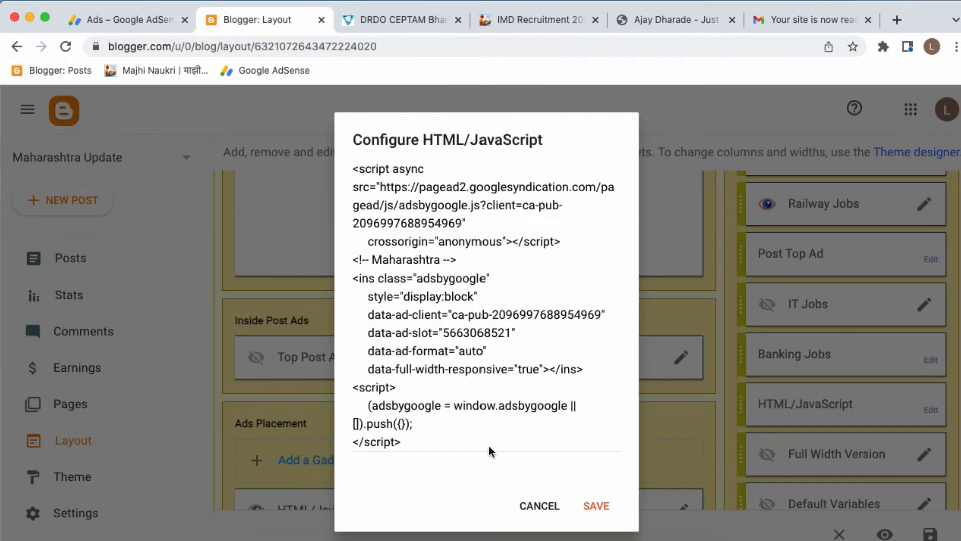
scroll(521, 373, "up", 5)
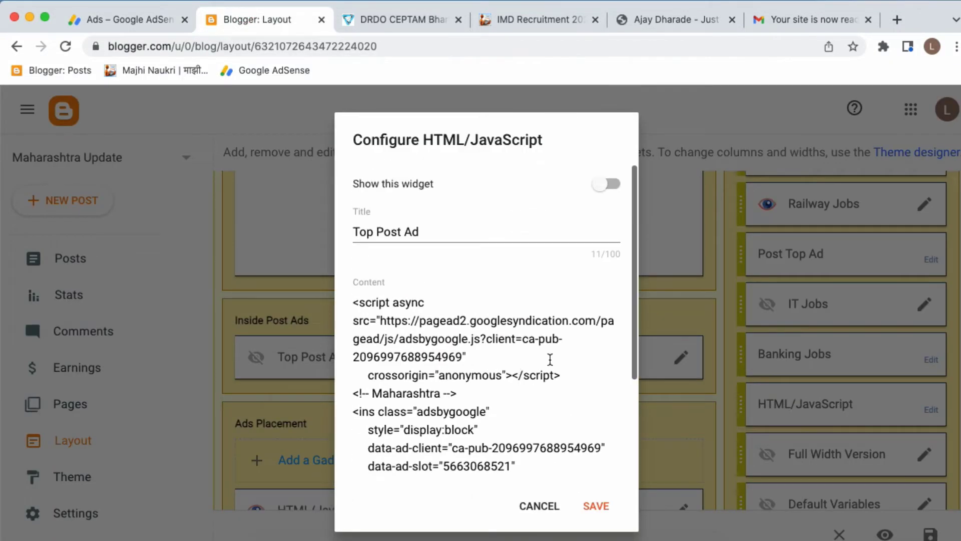
left_click(606, 182)
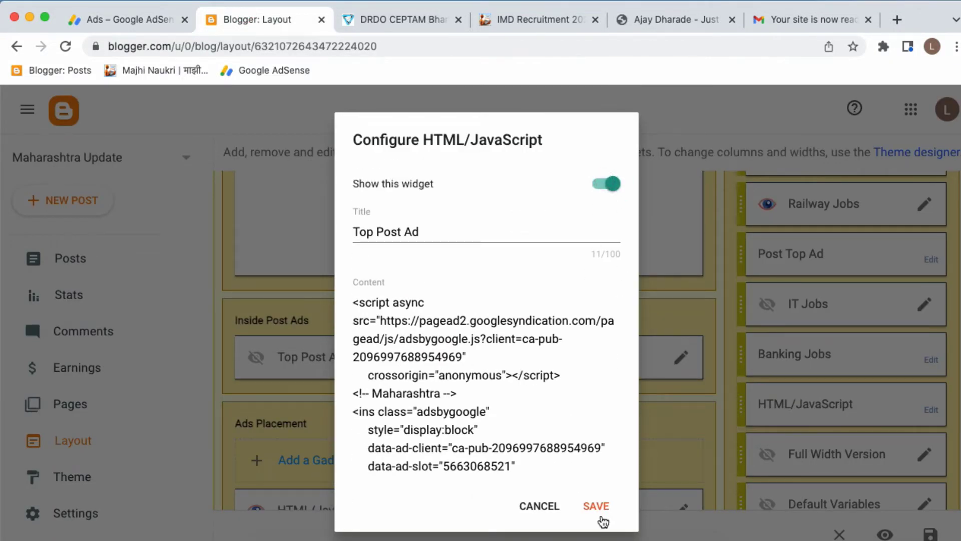
left_click(596, 506)
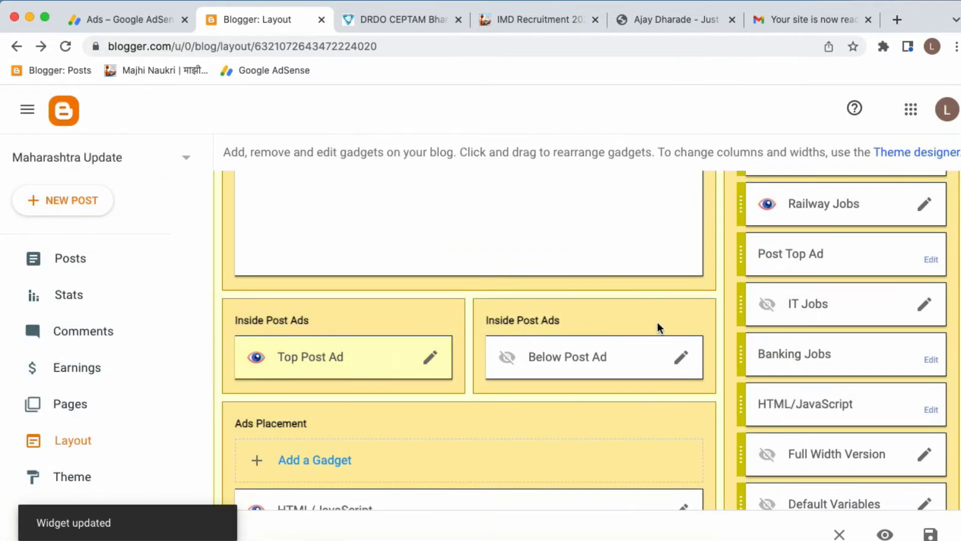
Step: Turn on showing the Below Post Ad widget under Inside Post Ads, review its ad code and save it
left_click(681, 358)
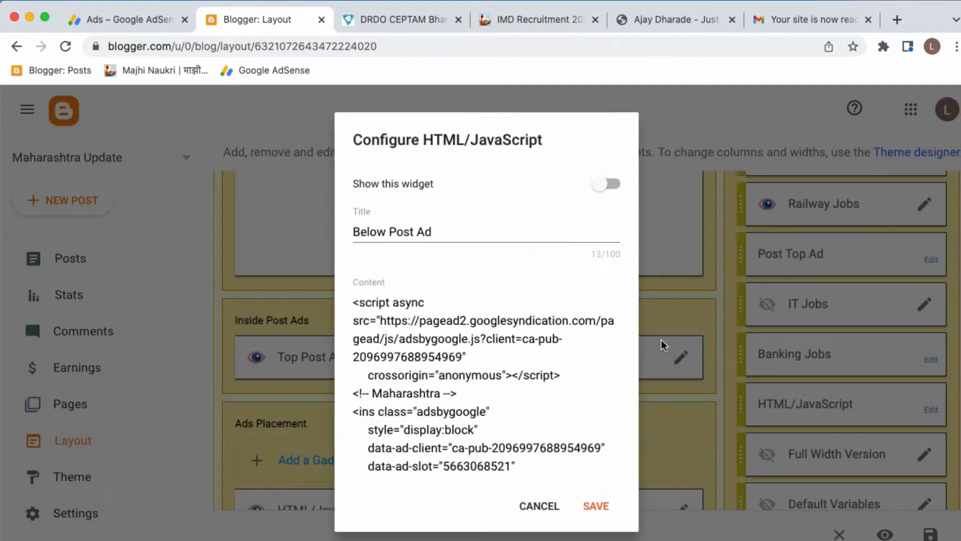
left_click(609, 188)
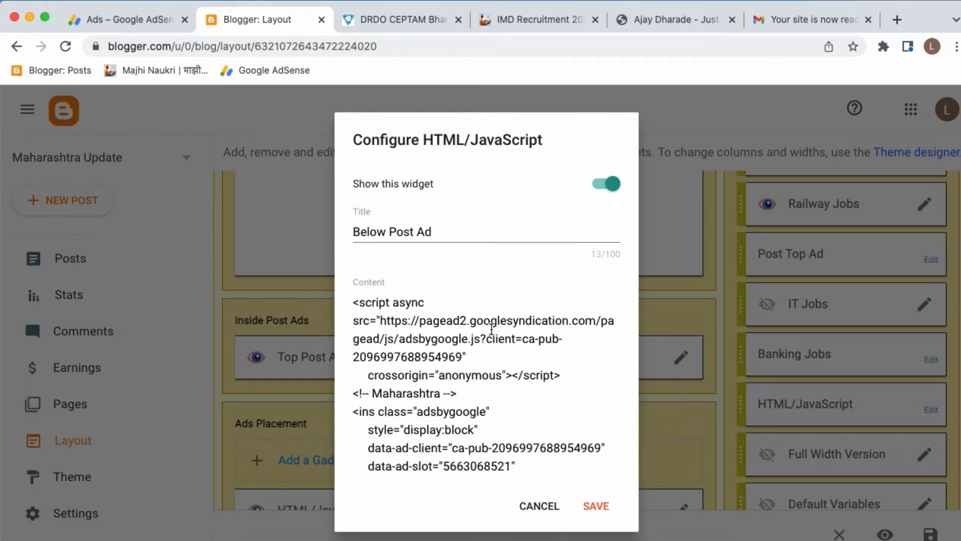
scroll(509, 427, "down", 1)
scroll(509, 426, "down", 3)
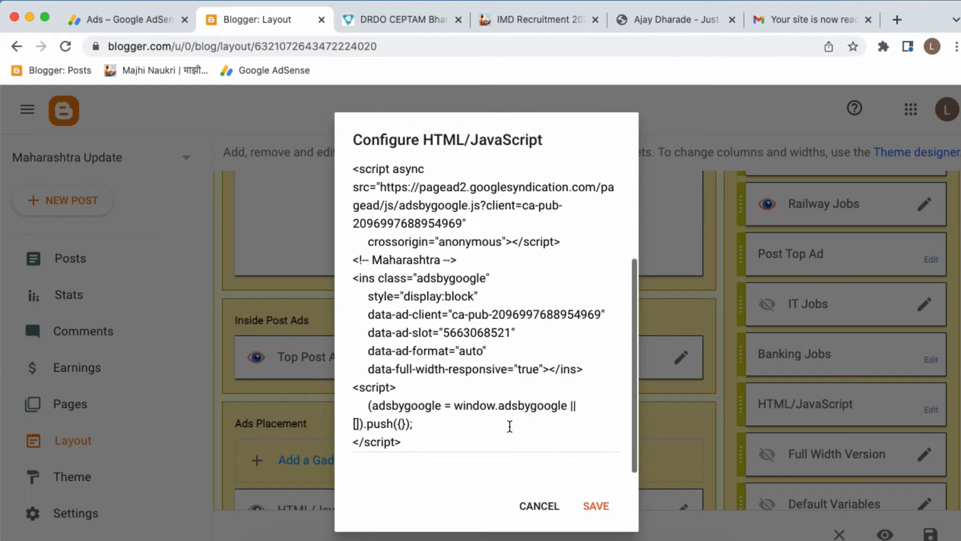
left_click(594, 505)
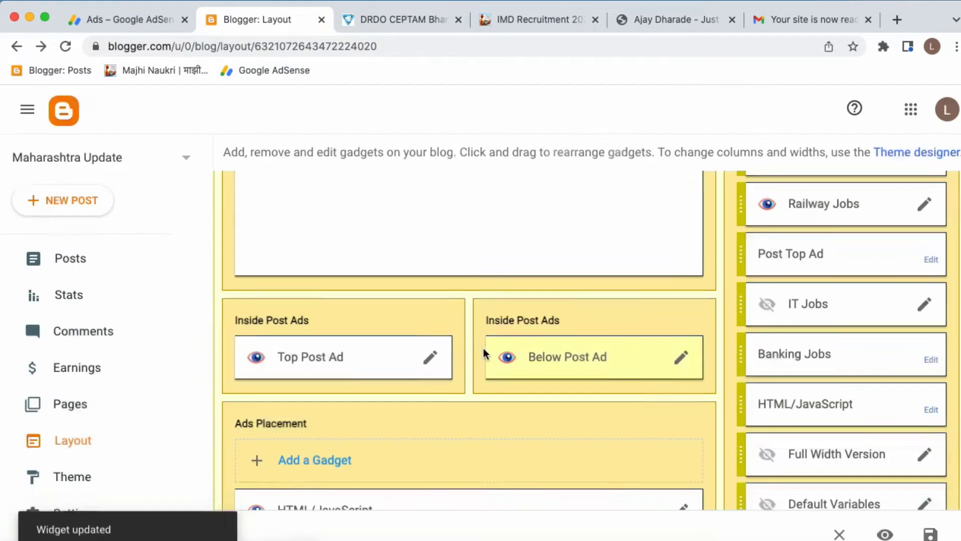
Step: Switch to the DRDO CEPTAM Bharti 2022 post, reload it and check the ads from the title down to the share section
left_click(403, 21)
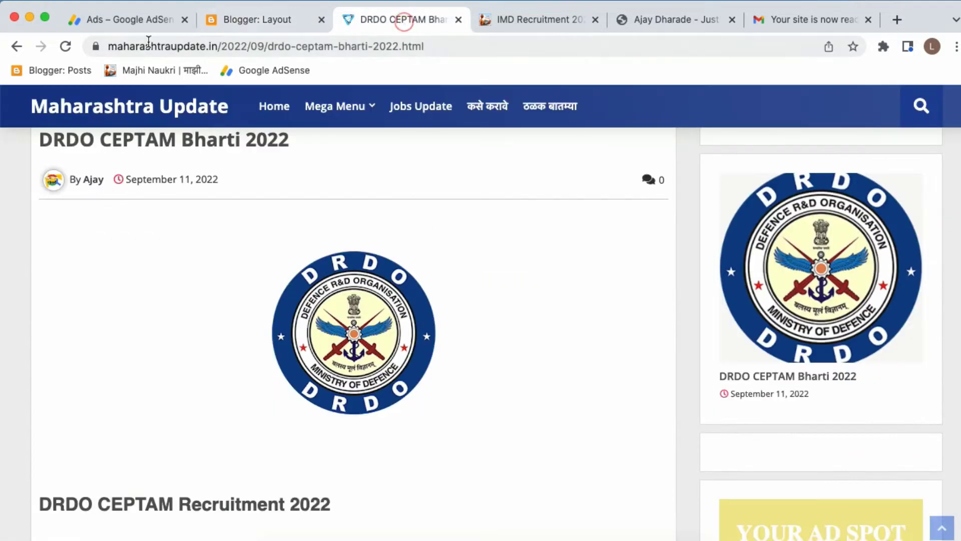
left_click(64, 47)
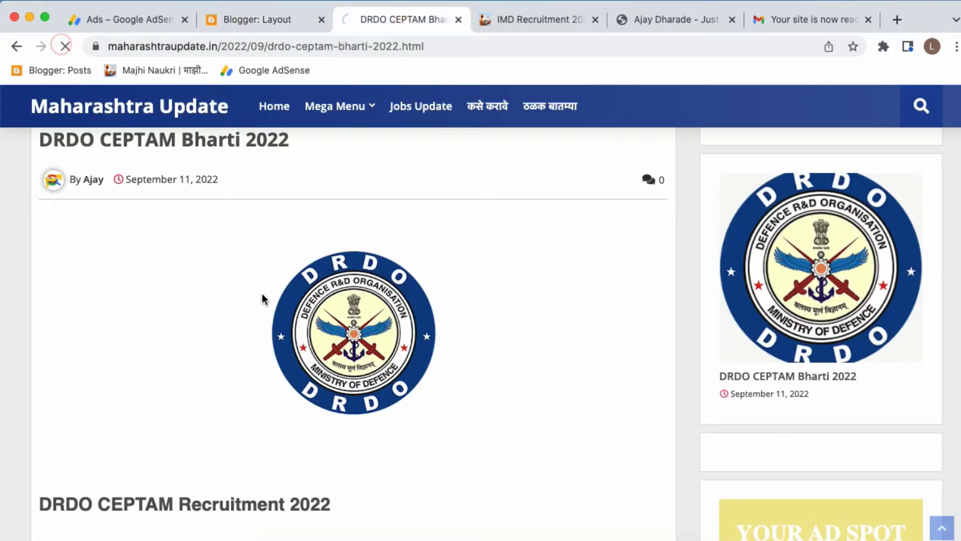
scroll(493, 523, "down", 1)
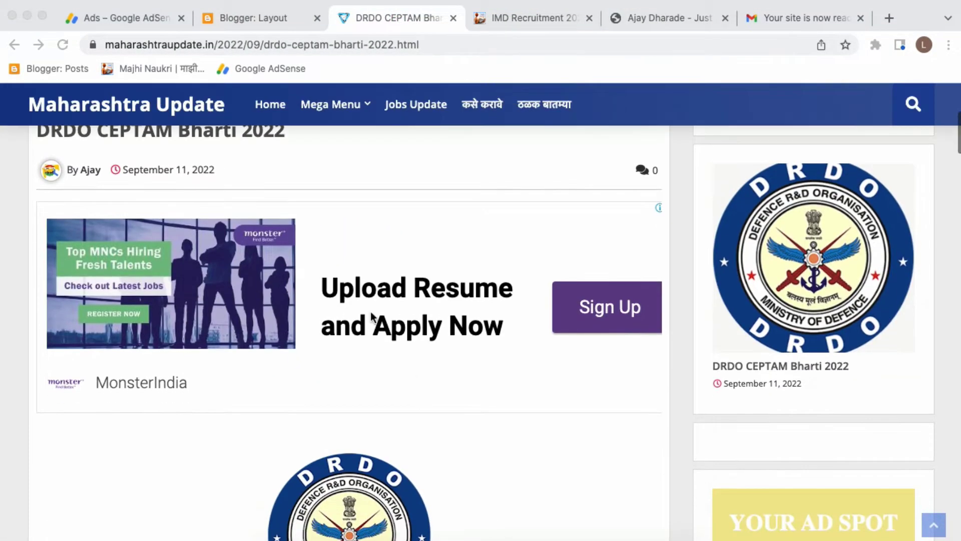
scroll(345, 270, "up", 1)
scroll(343, 270, "down", 8)
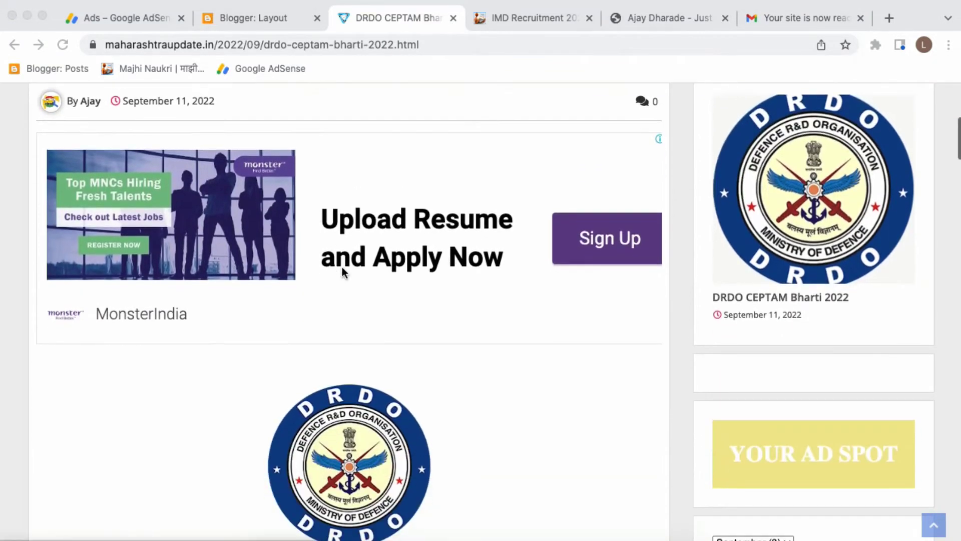
scroll(342, 270, "down", 5)
scroll(344, 273, "up", 2)
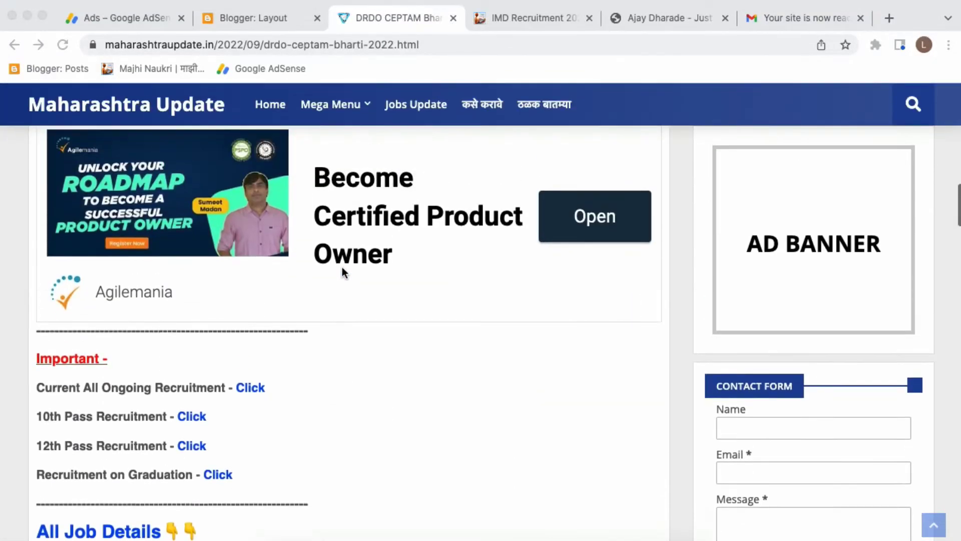
scroll(358, 351, "down", 2)
scroll(358, 351, "down", 15)
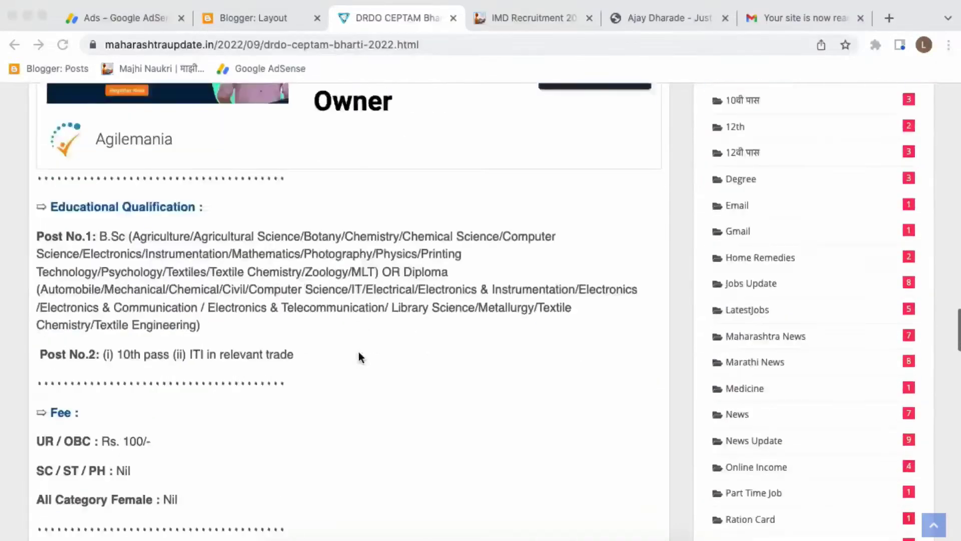
scroll(358, 352, "up", 3)
scroll(343, 322, "down", 20)
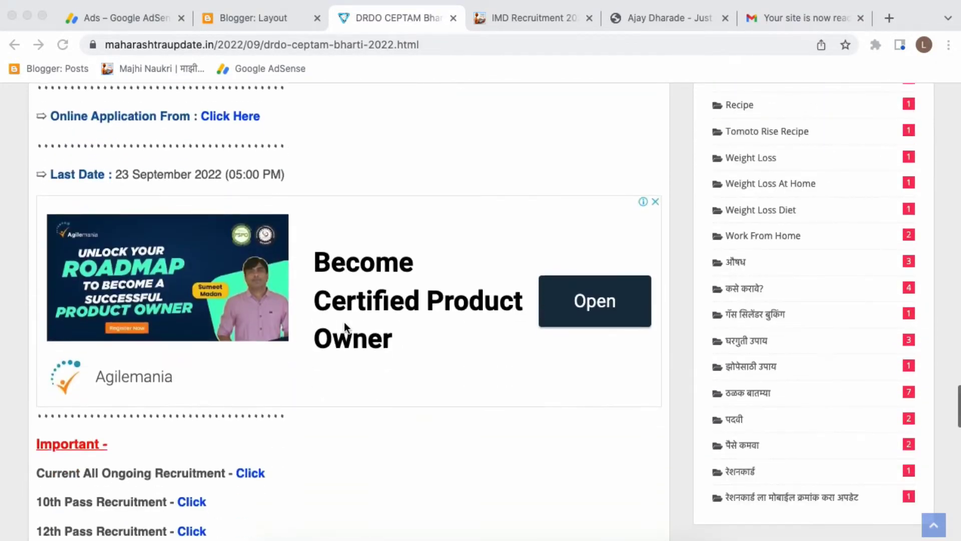
scroll(313, 473, "down", 5)
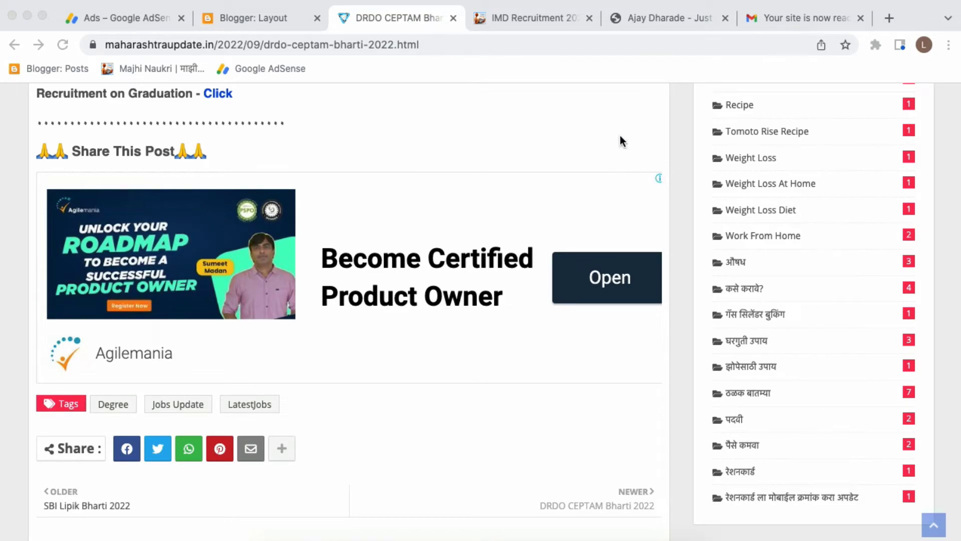
scroll(657, 182, "up", 10)
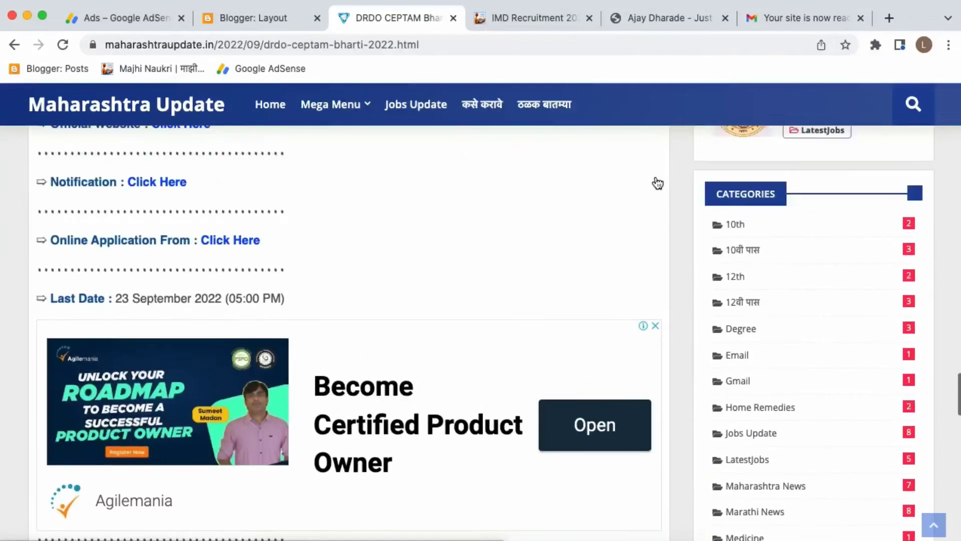
scroll(657, 183, "up", 15)
Step: Go to the SBI Lipik Bharti 2022 post on the site and dismiss the full-page ad
mouse_move(330, 115)
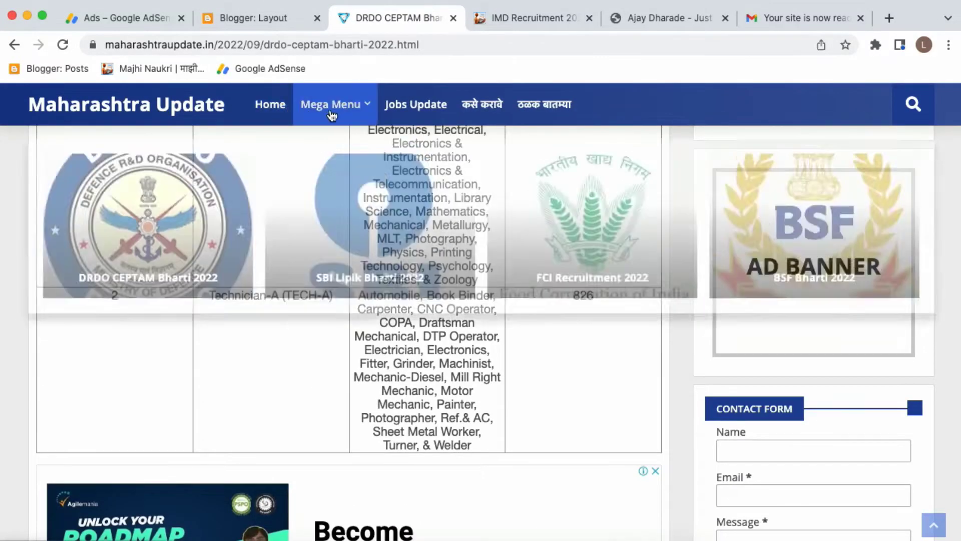
left_click(371, 202)
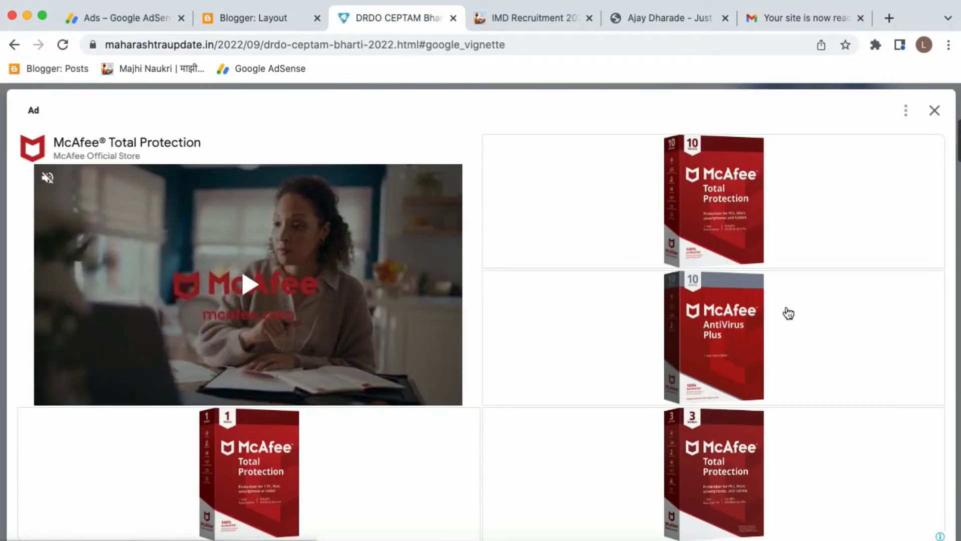
left_click(935, 111)
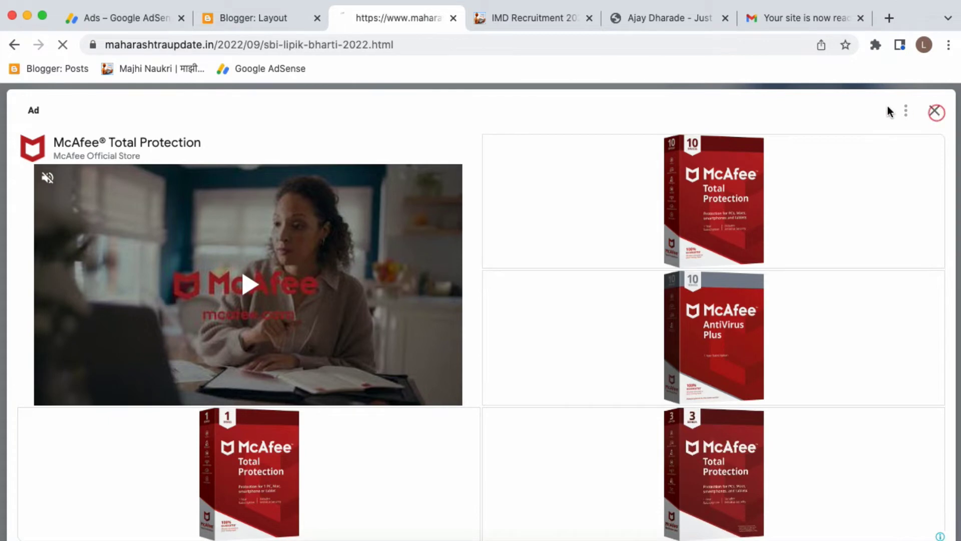
Step: Examine the SBI Lipik Bharti 2022 post from its title to its tags for ad placements
scroll(434, 400, "down", 10)
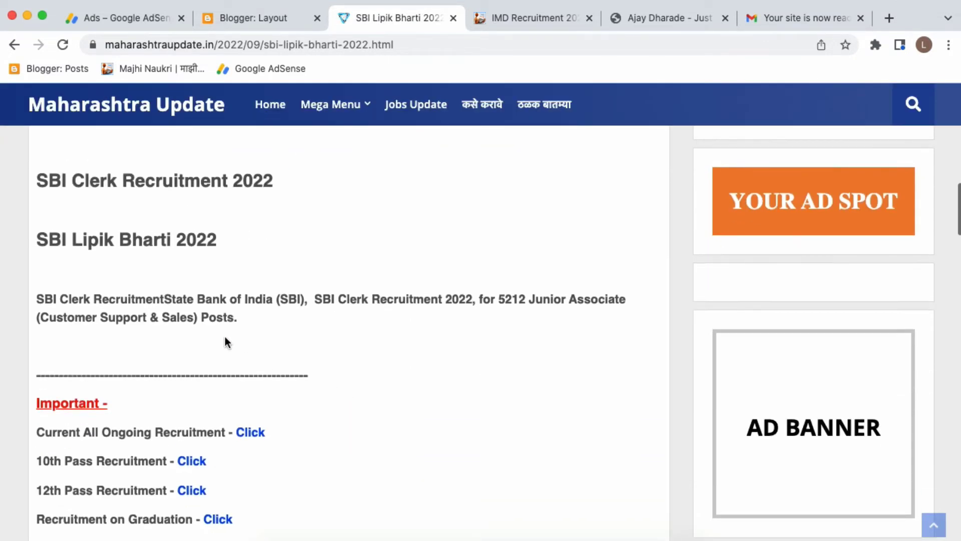
scroll(242, 368, "up", 7)
scroll(243, 371, "up", 5)
scroll(242, 371, "down", 20)
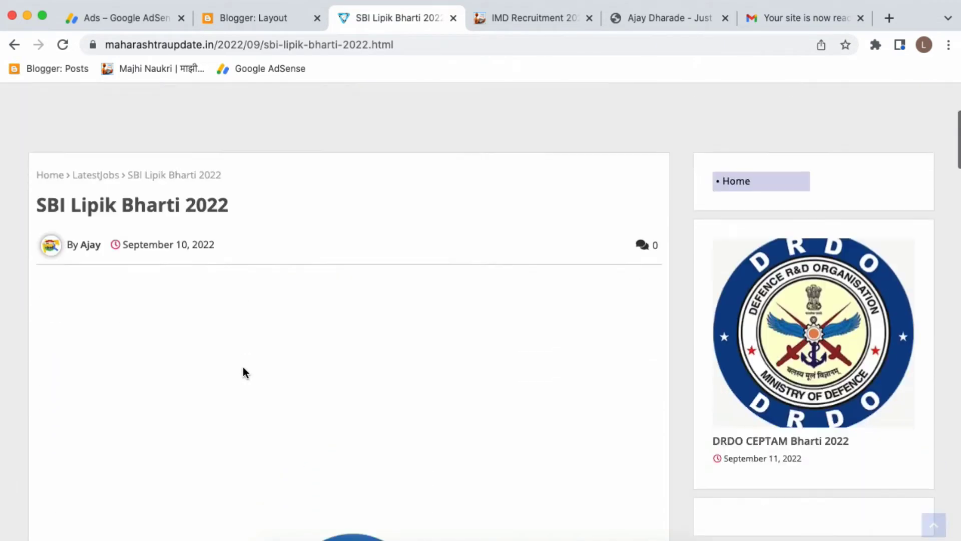
scroll(243, 371, "down", 17)
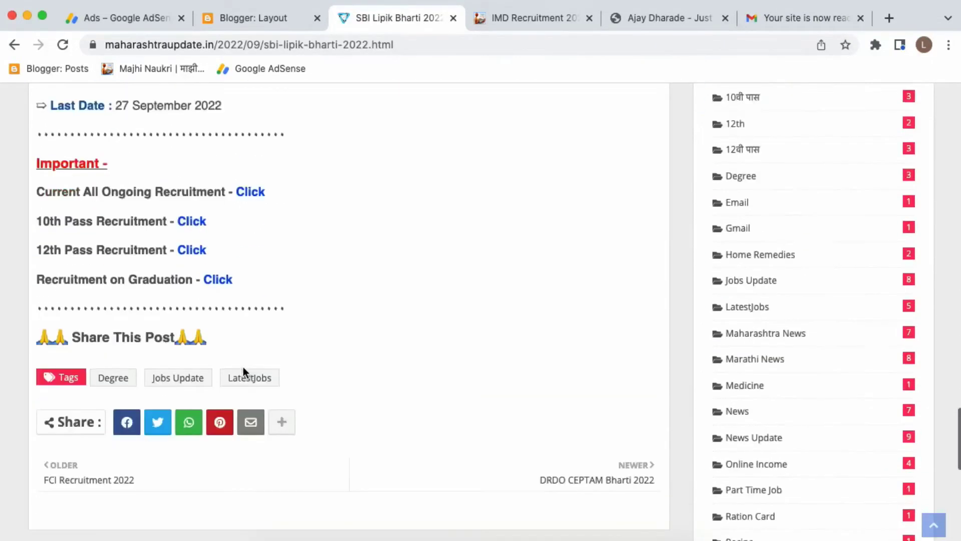
scroll(243, 371, "up", 8)
scroll(243, 370, "up", 10)
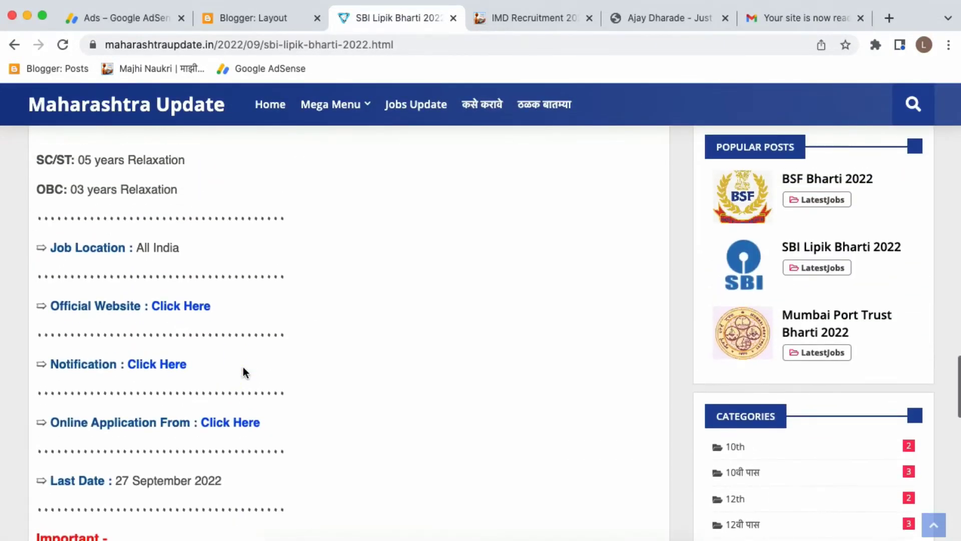
scroll(243, 369, "up", 12)
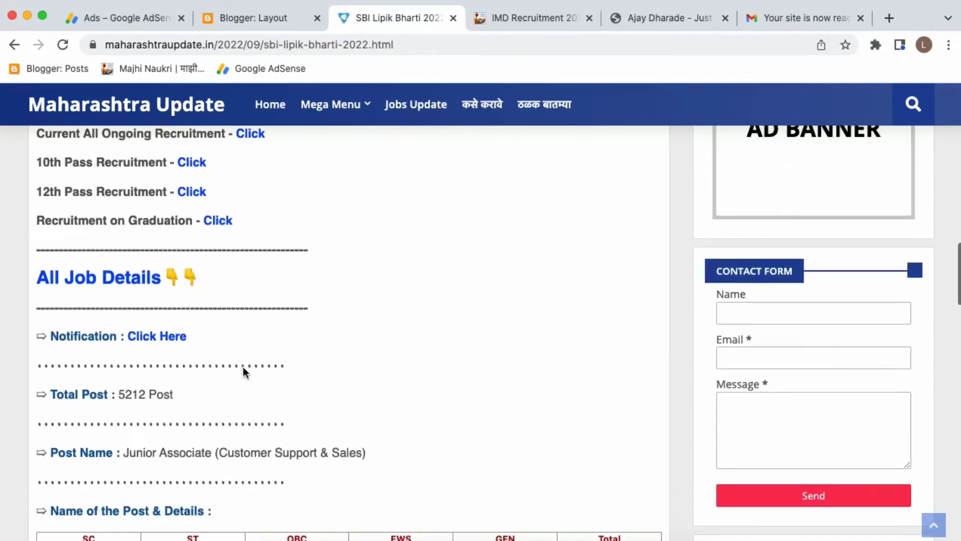
scroll(242, 372, "up", 6)
scroll(242, 372, "down", 8)
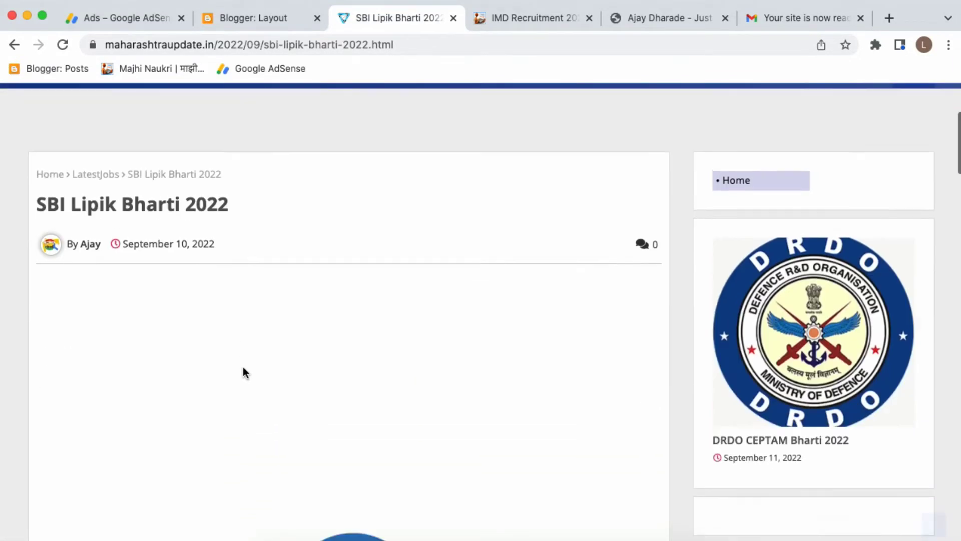
Step: Compare the Blogger layout with the SBI Lipik Bharti 2022 post, examining the post's sidebar and ad areas down to the footer
left_click(249, 19)
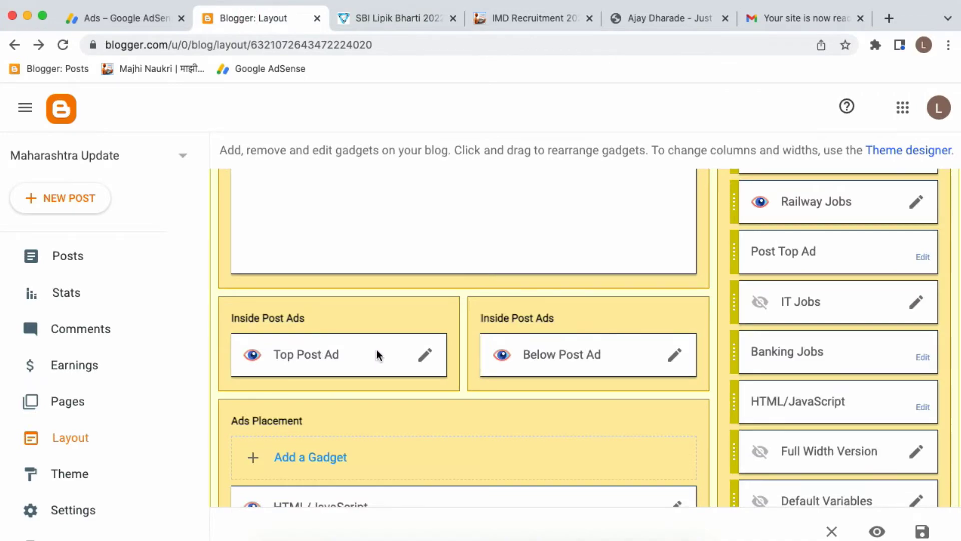
scroll(491, 397, "up", 10)
left_click(395, 20)
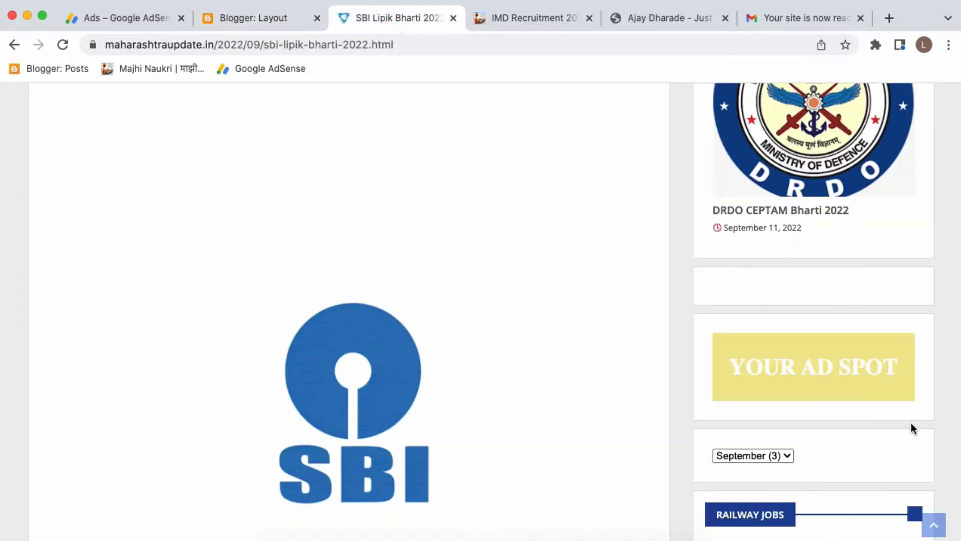
scroll(911, 425, "down", 10)
scroll(911, 423, "down", 15)
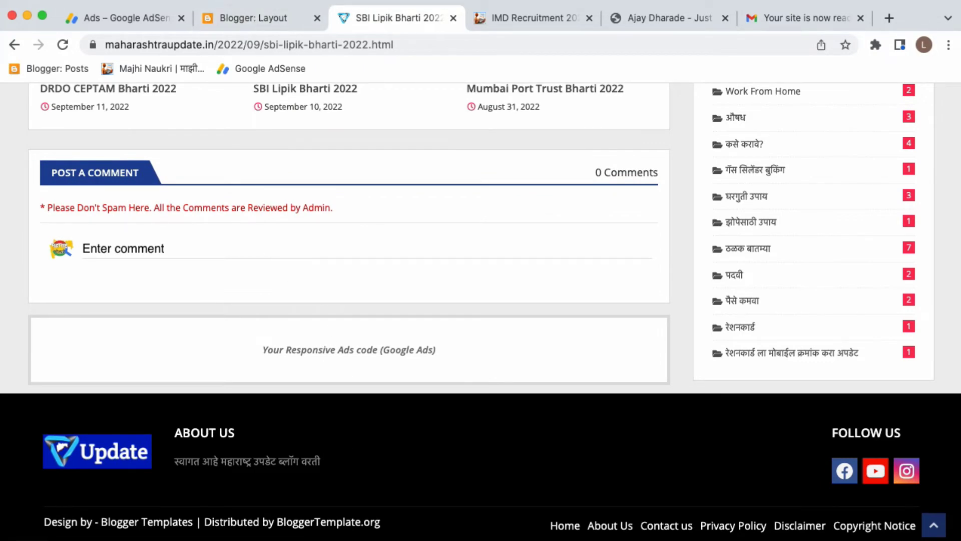
Step: In the Blogger layout, find the hidden HTML/JavaScript sidebar gadget above Most Popular, review its code and close it without saving
left_click(251, 19)
scroll(399, 422, "down", 15)
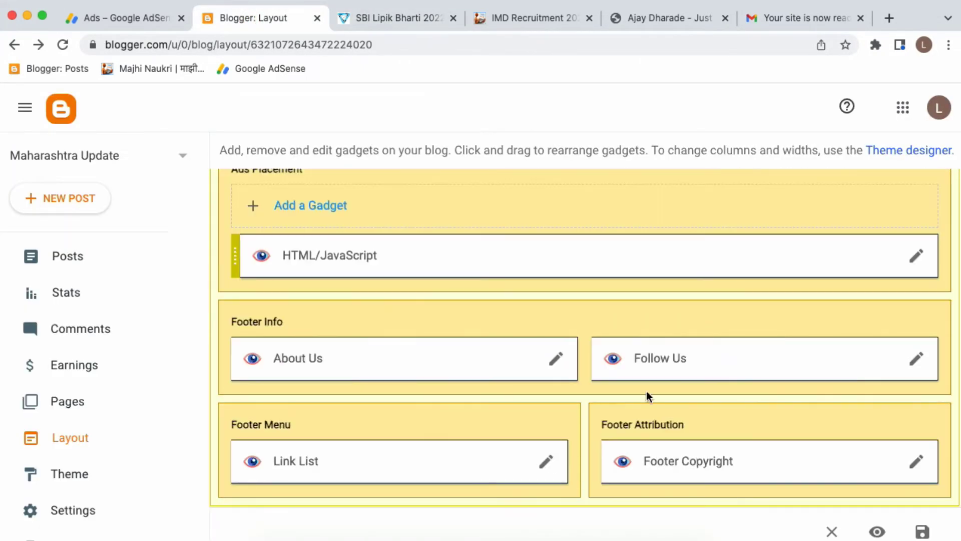
scroll(626, 337, "up", 5)
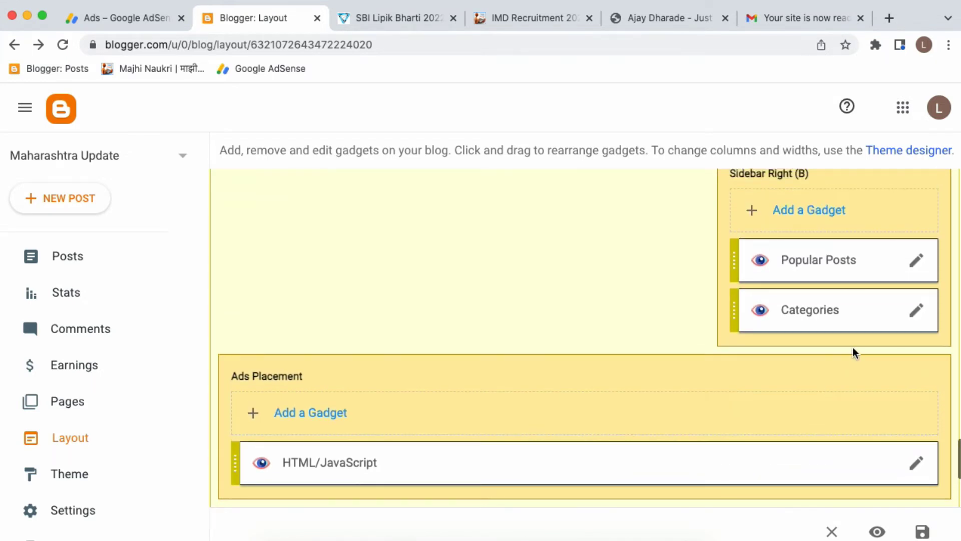
scroll(853, 349, "up", 6)
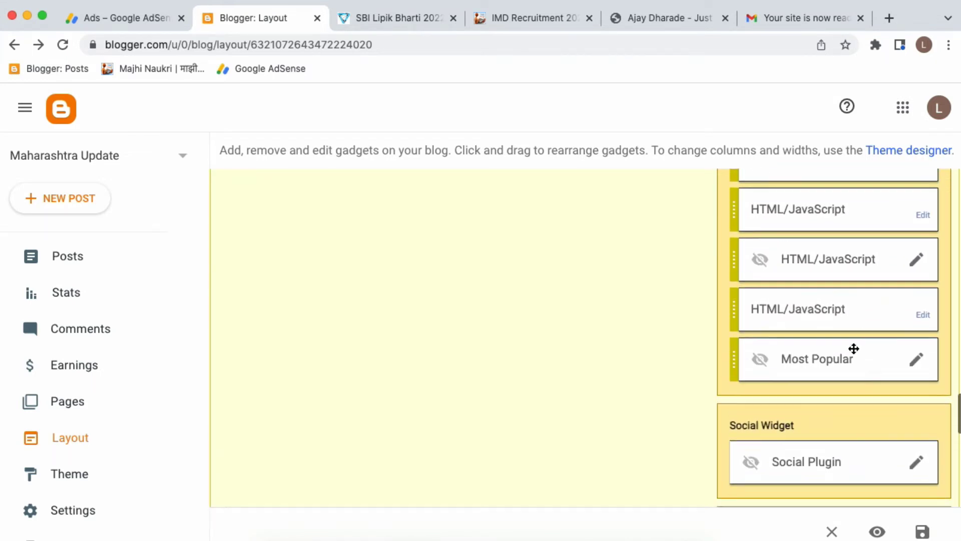
scroll(913, 329, "up", 1)
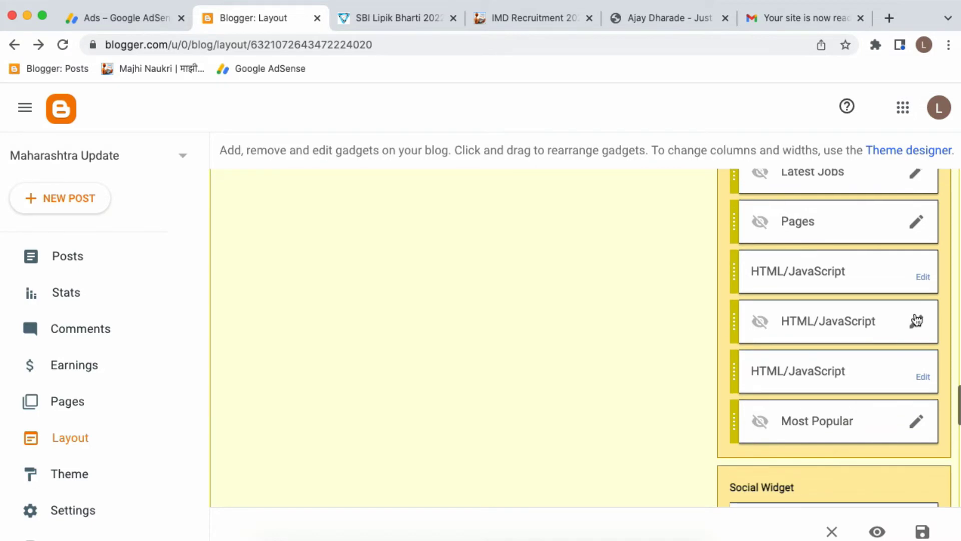
left_click(915, 324)
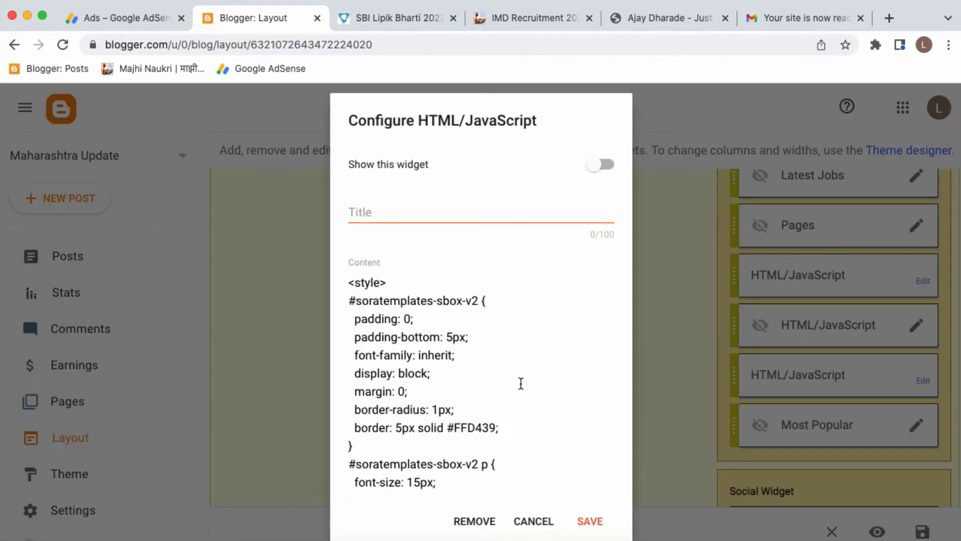
scroll(521, 383, "down", 15)
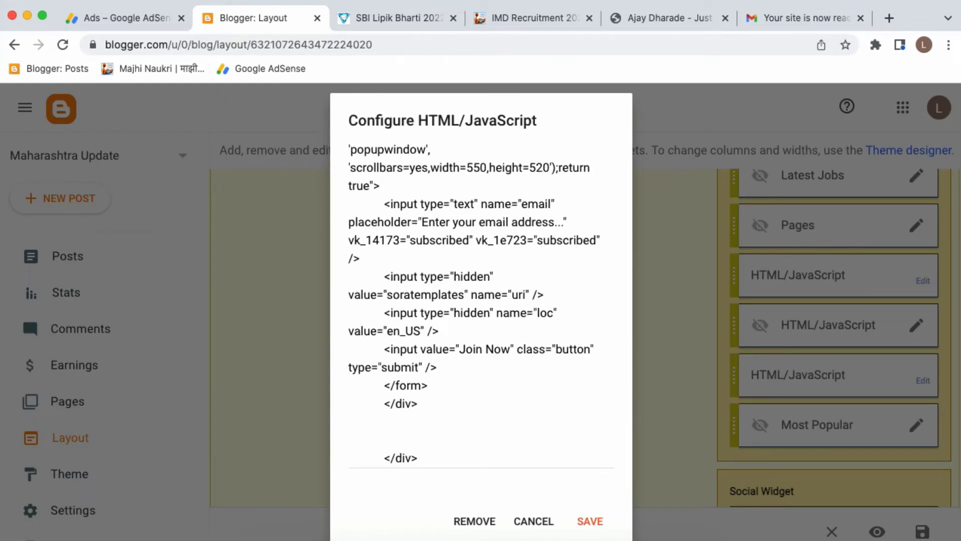
left_click(534, 521)
Step: Look through the layout up to Category Custom Box 1, then return to the SBI post and examine its sidebar ad spots
scroll(769, 372, "up", 15)
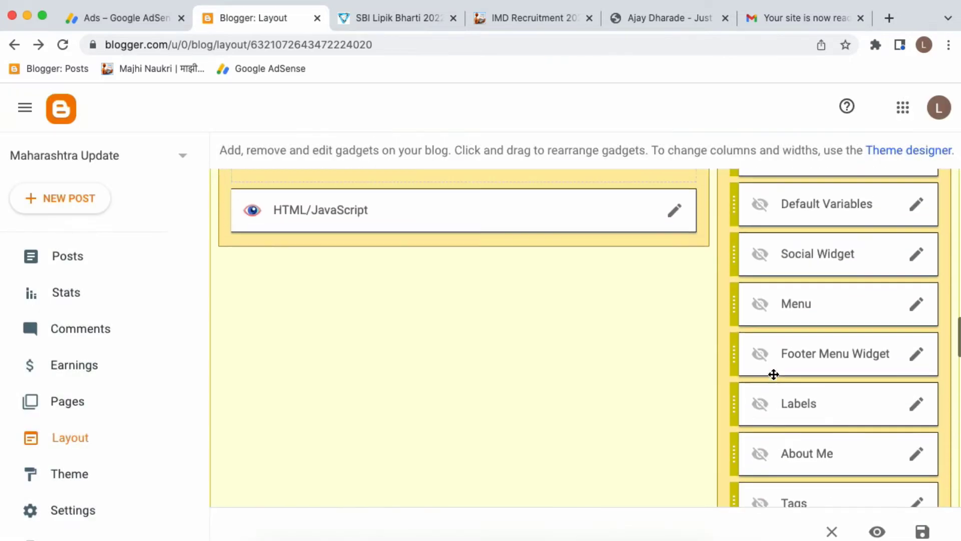
scroll(773, 375, "up", 10)
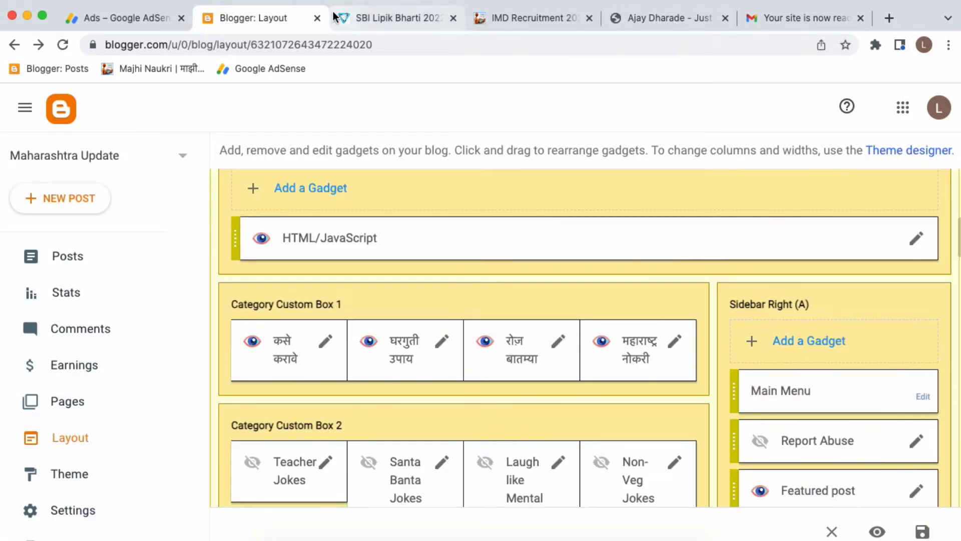
left_click(336, 18)
scroll(712, 271, "up", 20)
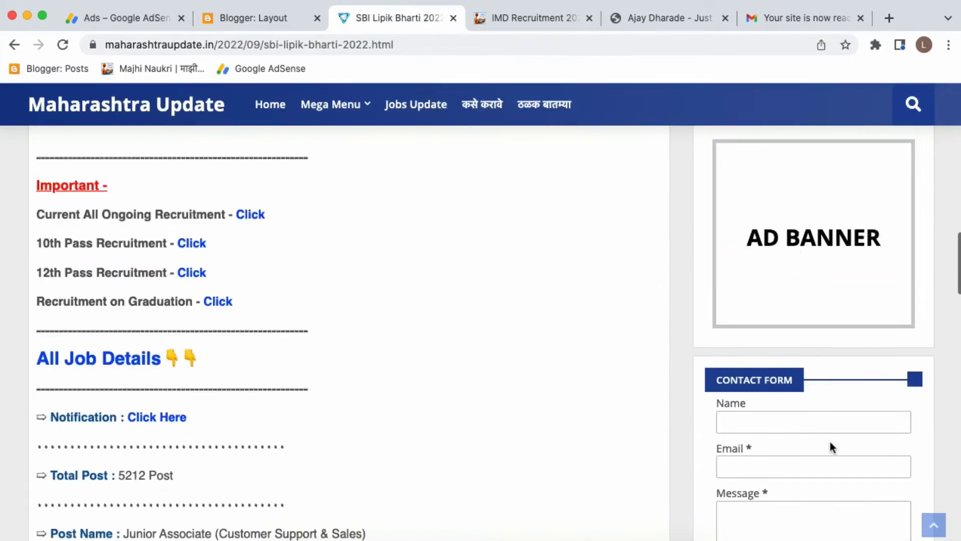
scroll(801, 248, "up", 10)
scroll(811, 351, "down", 4)
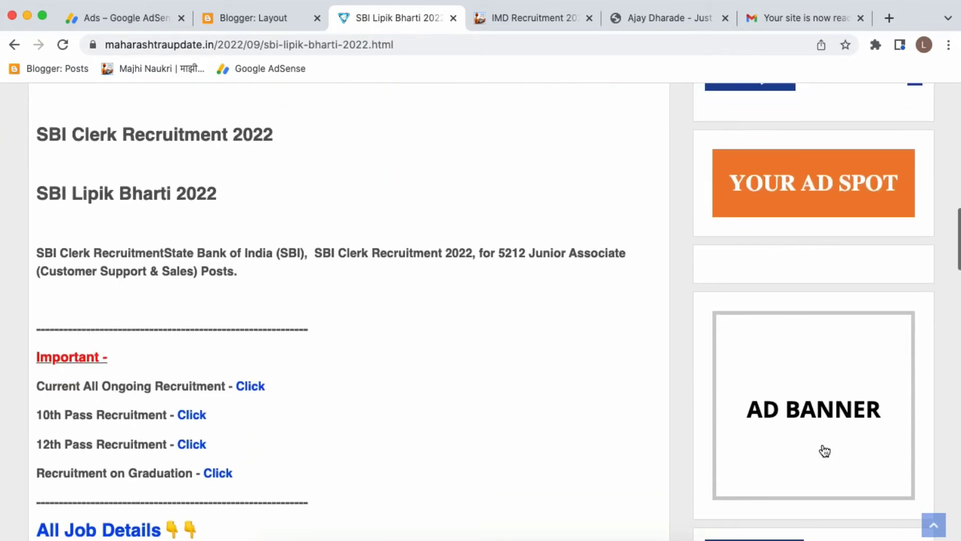
Step: In the Blogger layout, replace the Ads Placement HTML/JavaScript gadget's placeholder content with the ad unit 2 code and save it
scroll(824, 450, "down", 3)
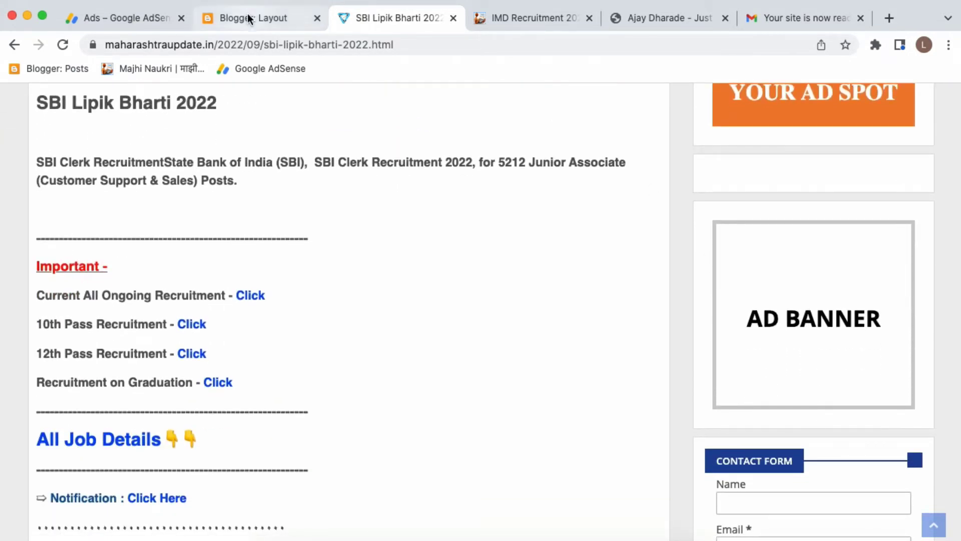
left_click(249, 19)
scroll(832, 418, "down", 6)
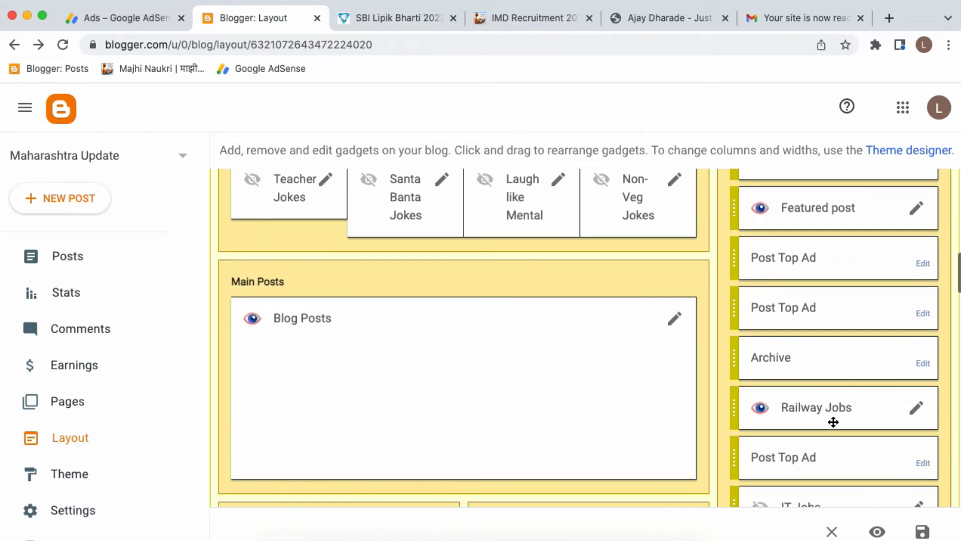
scroll(833, 422, "down", 5)
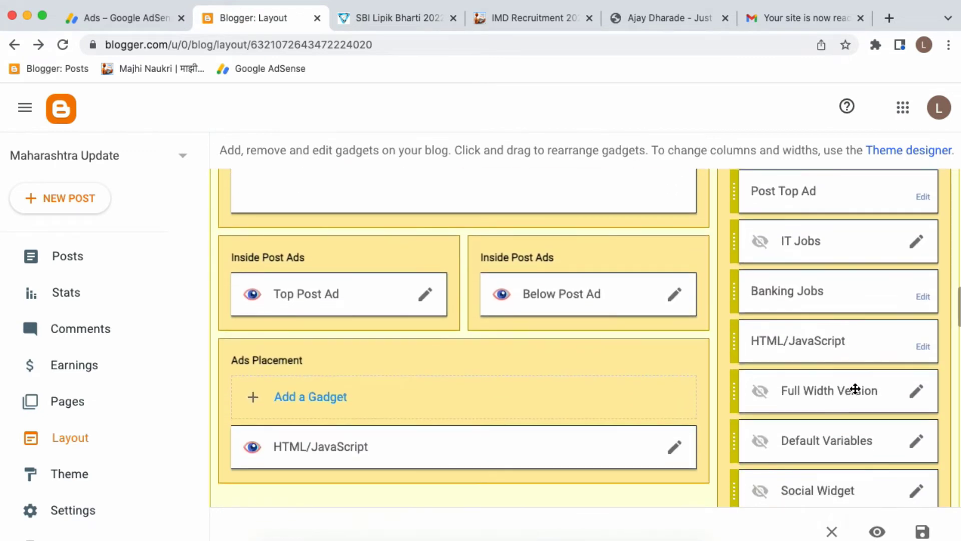
scroll(855, 389, "down", 4)
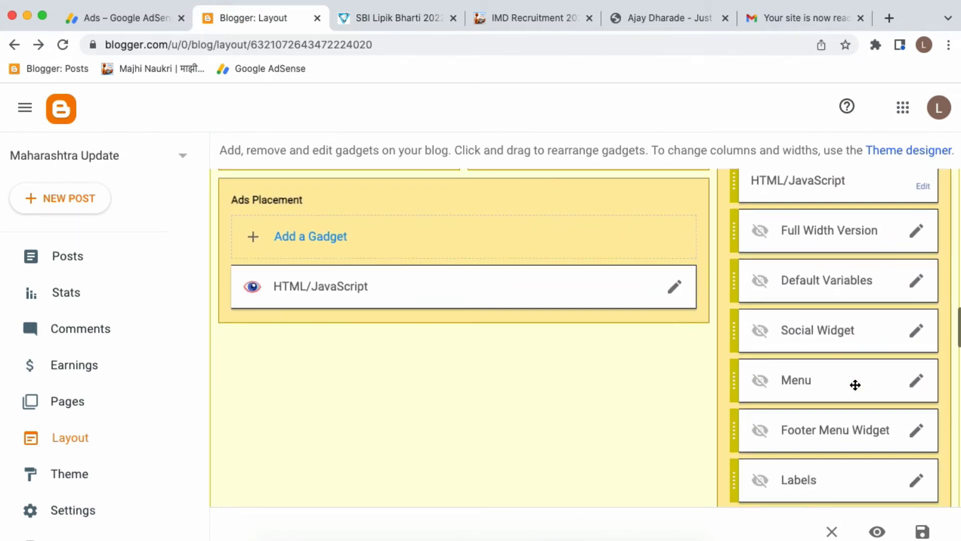
scroll(855, 384, "down", 2)
scroll(855, 384, "up", 3)
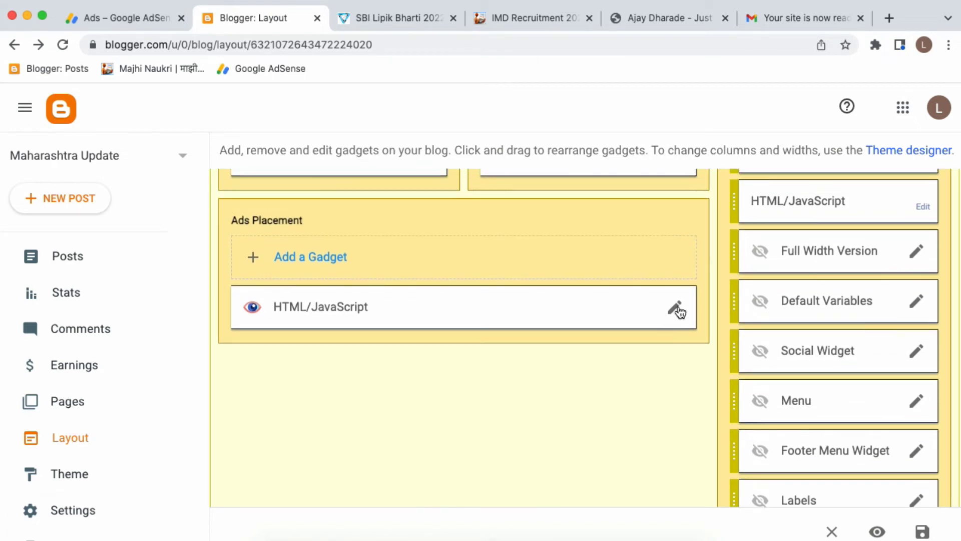
left_click(676, 308)
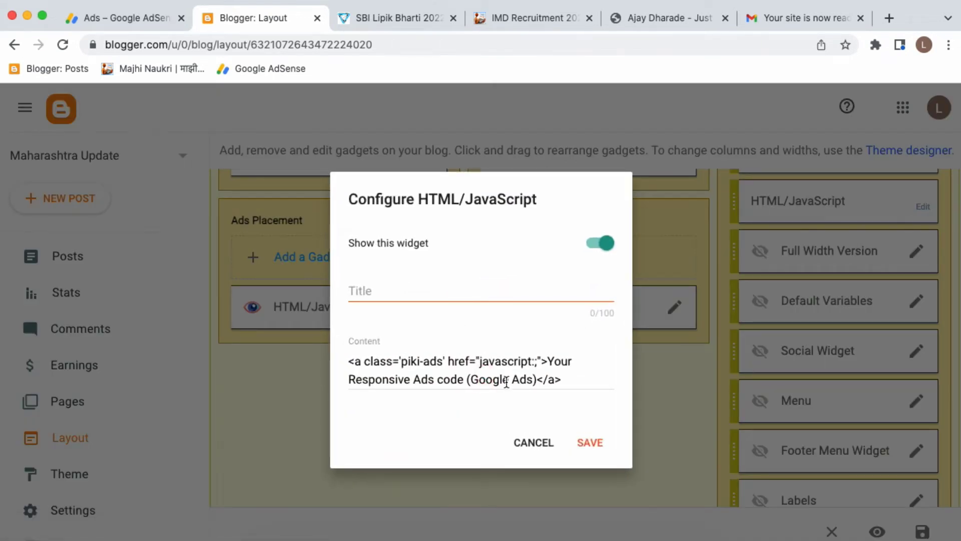
key("super+s")
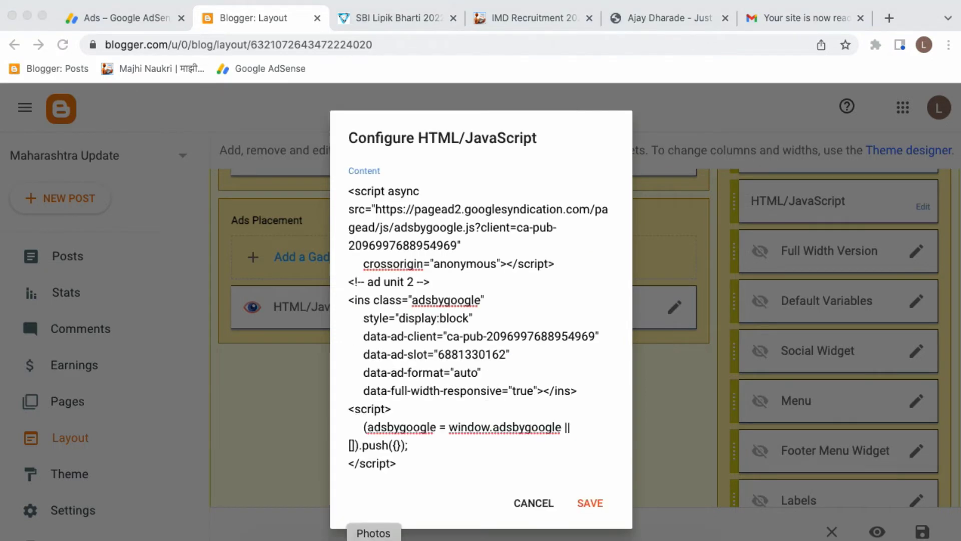
left_click(590, 503)
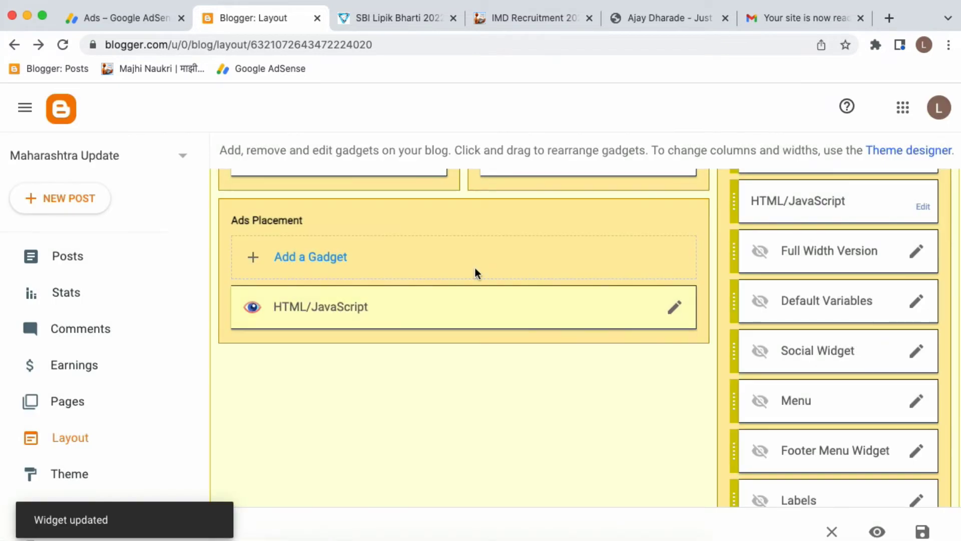
Step: Return to AdSense, close the code generator and look through the list of existing ad units
scroll(474, 268, "up", 3)
left_click(386, 21)
left_click(128, 19)
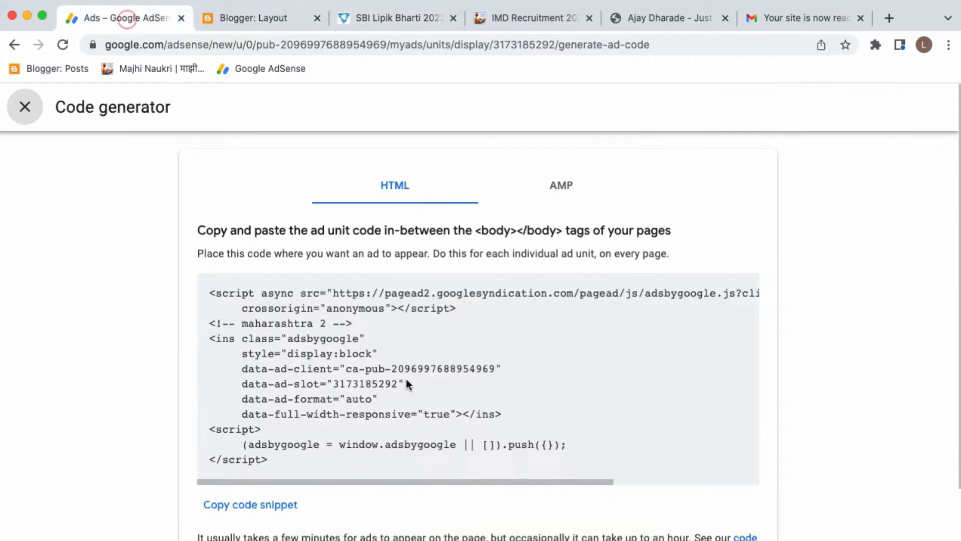
left_click(24, 116)
scroll(355, 389, "down", 10)
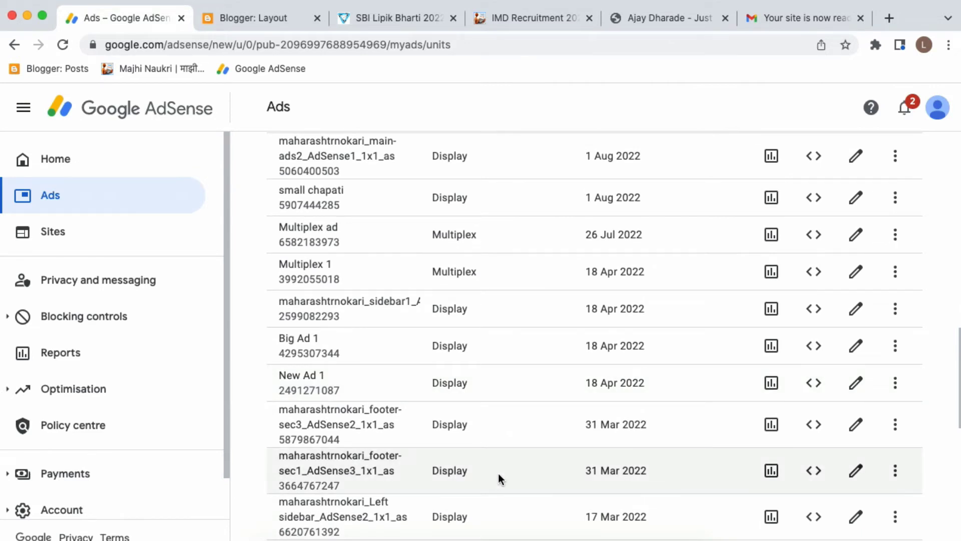
scroll(498, 473, "down", 5)
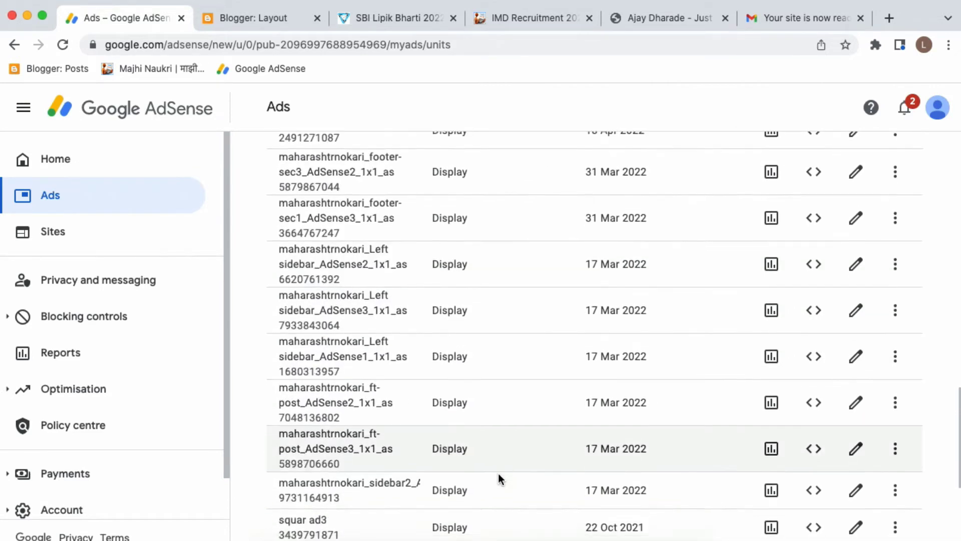
scroll(498, 473, "up", 5)
scroll(498, 473, "up", 6)
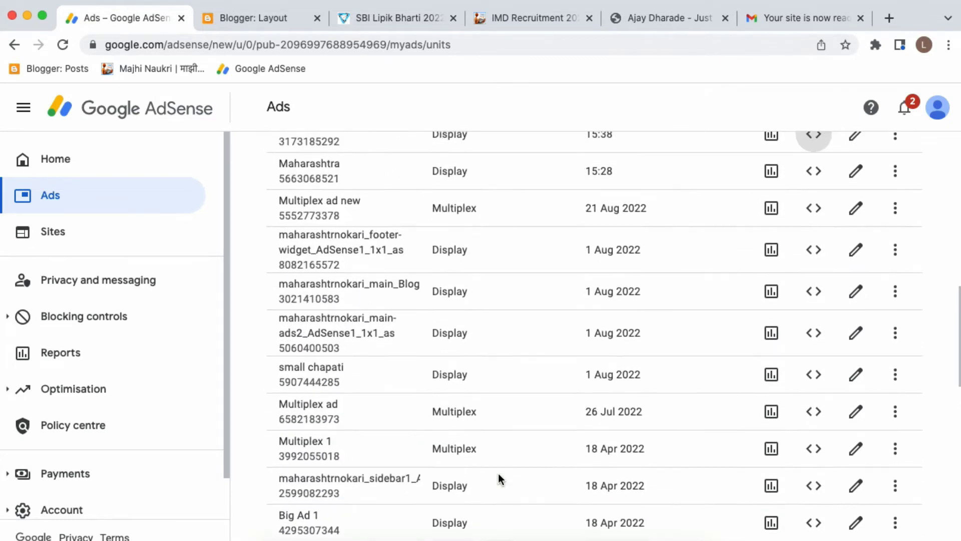
scroll(527, 448, "up", 1)
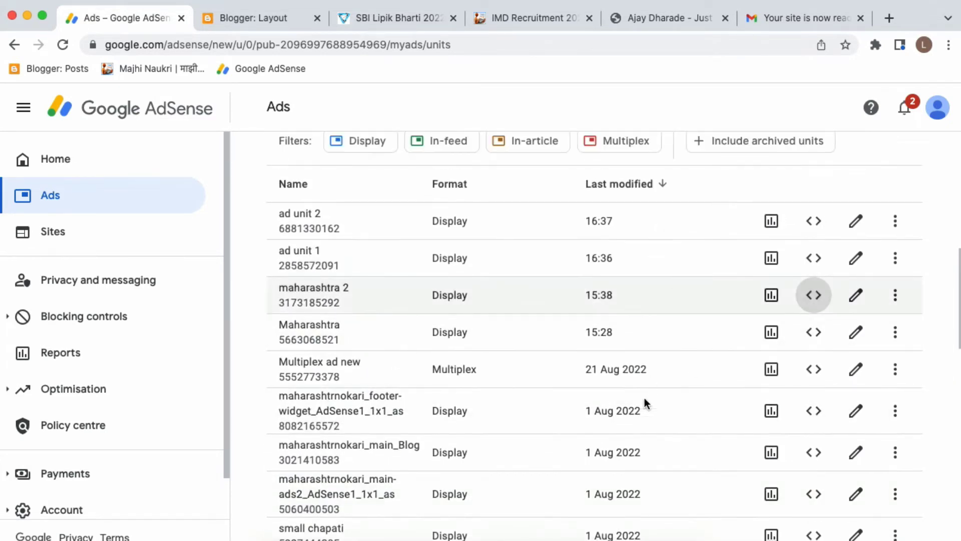
scroll(486, 239, "up", 10)
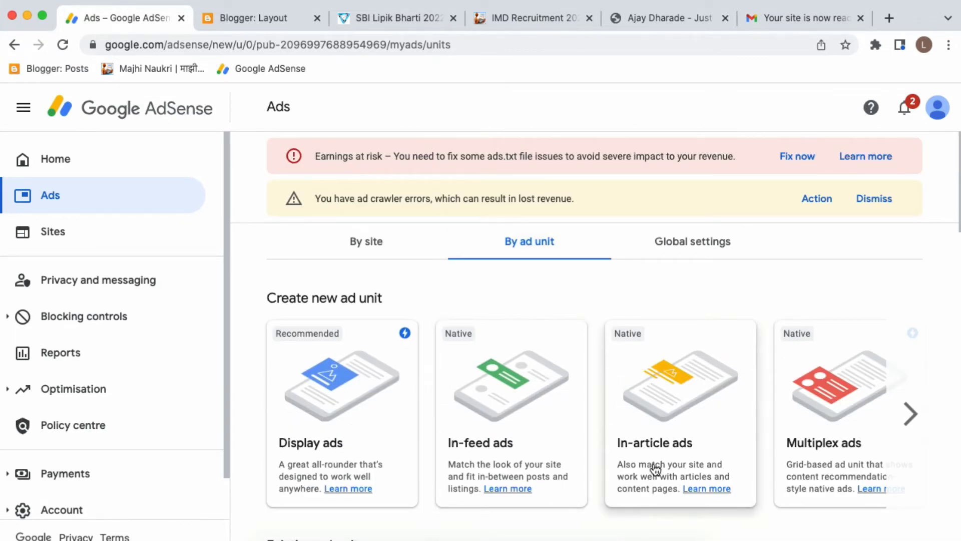
Step: Open the new in-feed ad page and go through its introduction
scroll(505, 406, "down", 2)
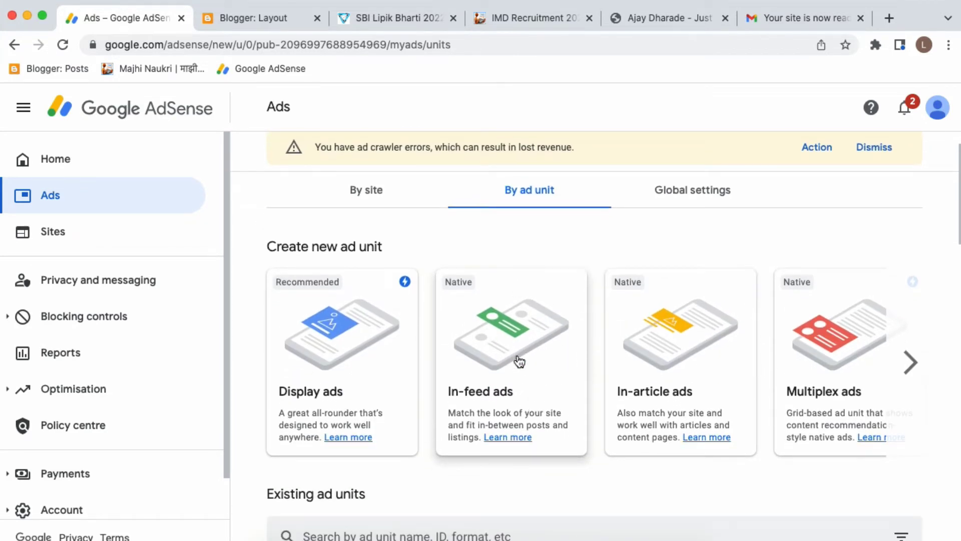
scroll(594, 390, "down", 1)
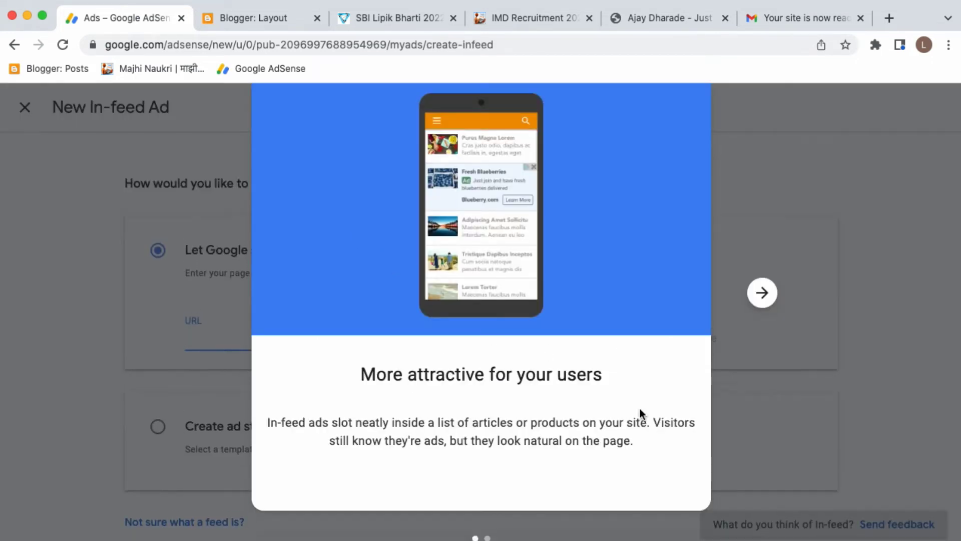
left_click(763, 291)
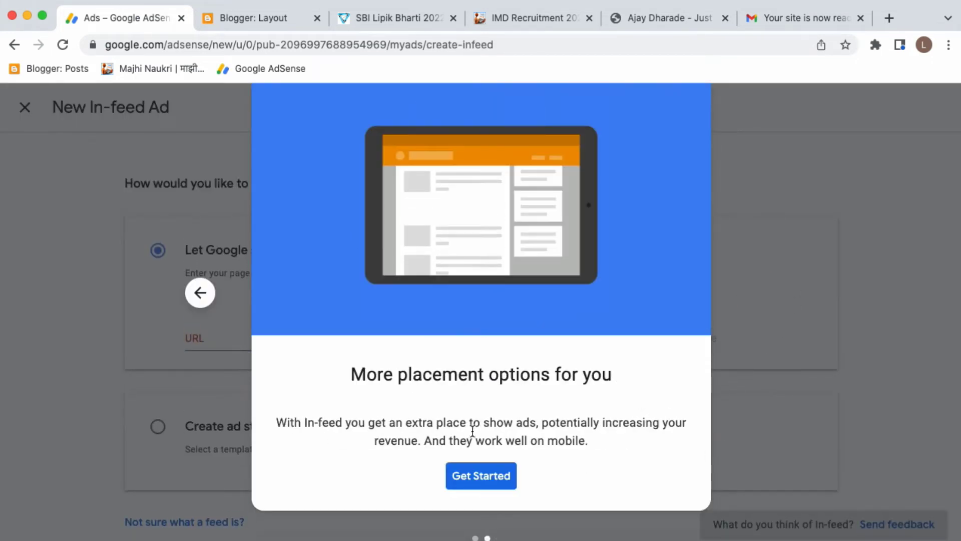
left_click(484, 476)
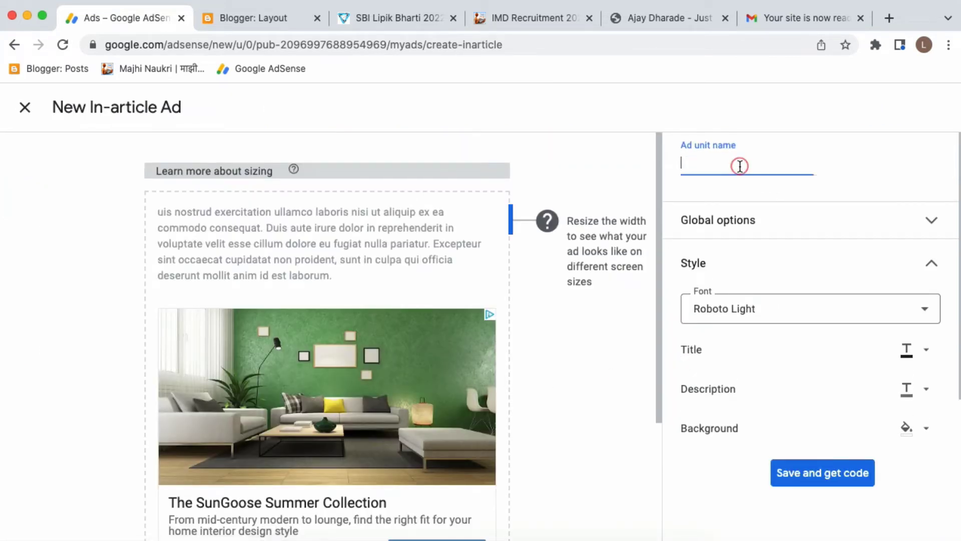
Step: Create an in-article ad unit named "new ad" with the default style, save it and finish its code page
type("ad")
scroll(821, 395, "down", 2)
left_click(815, 478)
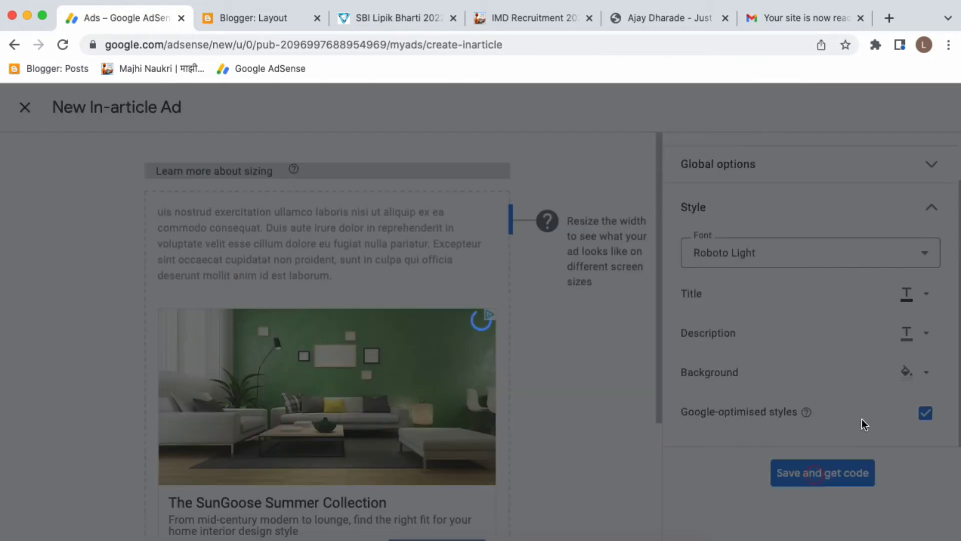
scroll(607, 378, "down", 5)
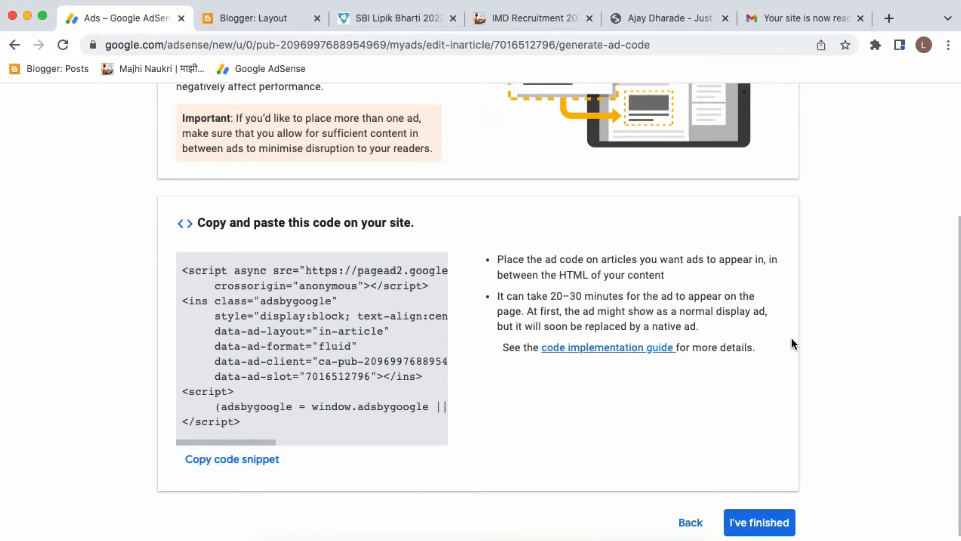
scroll(792, 344, "down", 1)
left_click(749, 495)
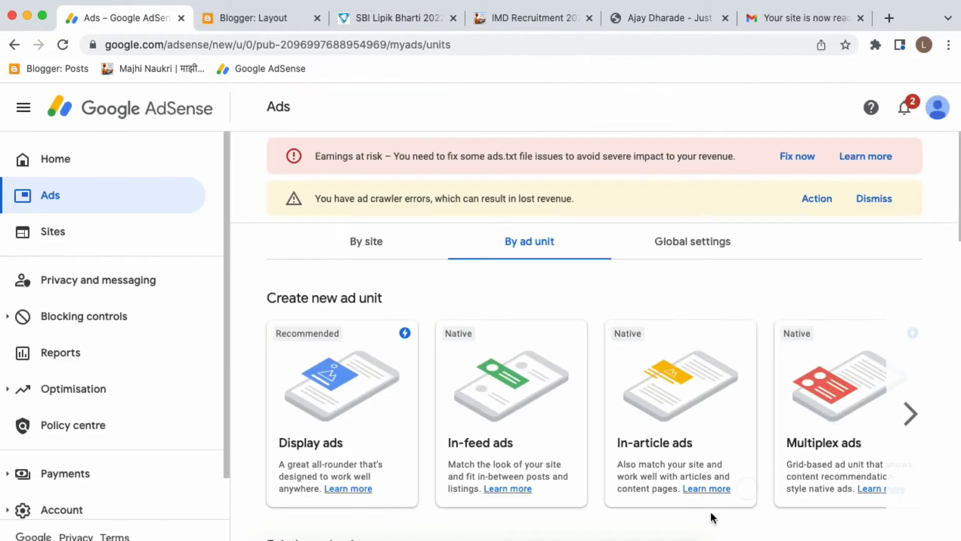
Step: Open the code of the existing Maharashtra display ad unit and copy its snippet
scroll(644, 509, "down", 10)
scroll(401, 320, "up", 3)
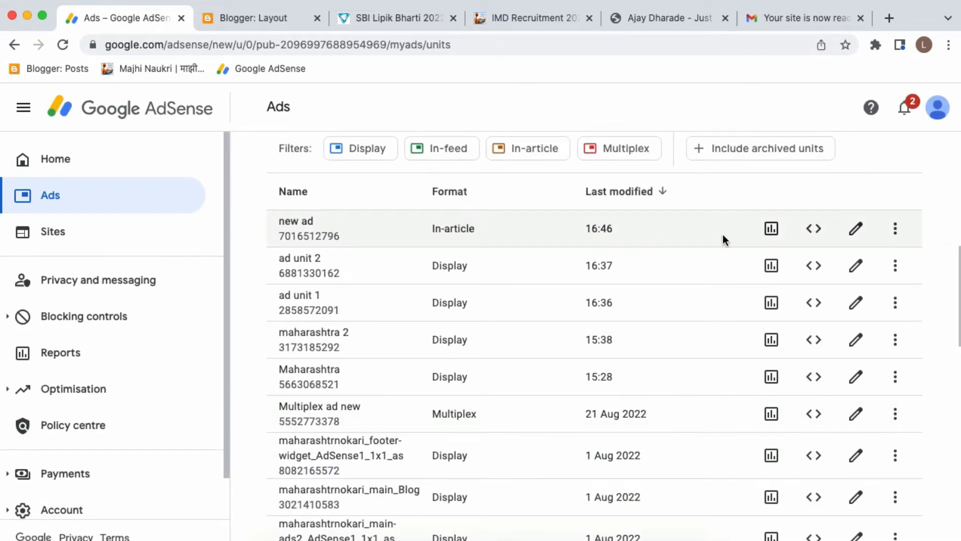
scroll(791, 302, "down", 3)
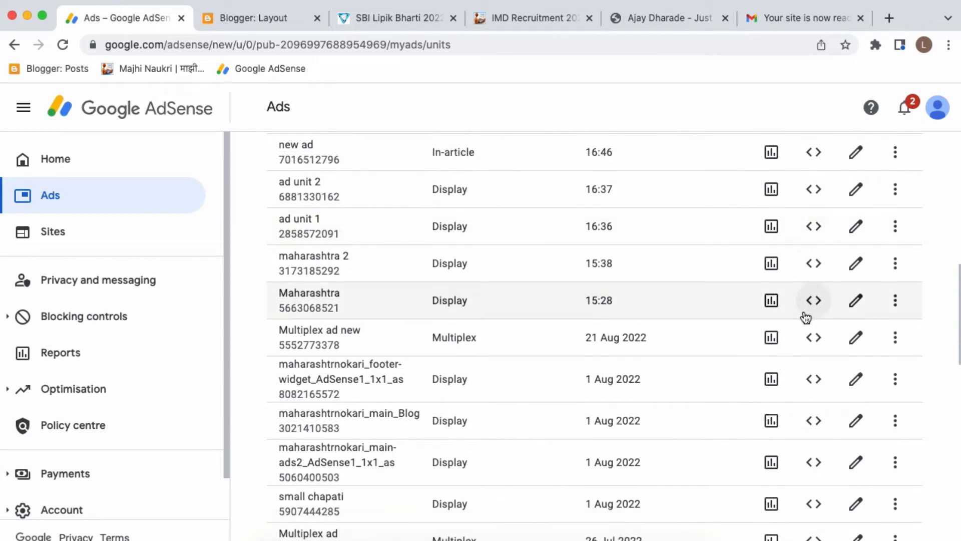
left_click(816, 302)
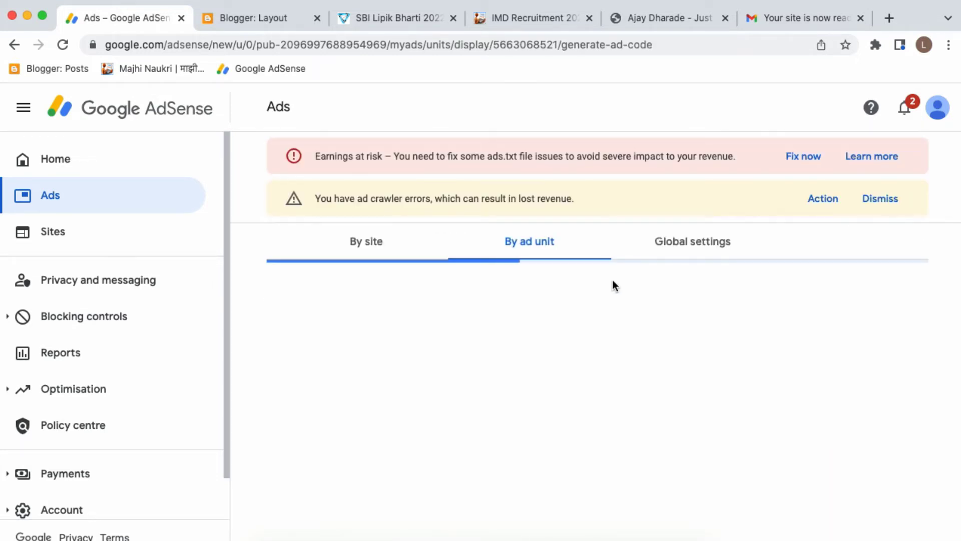
left_click(265, 435)
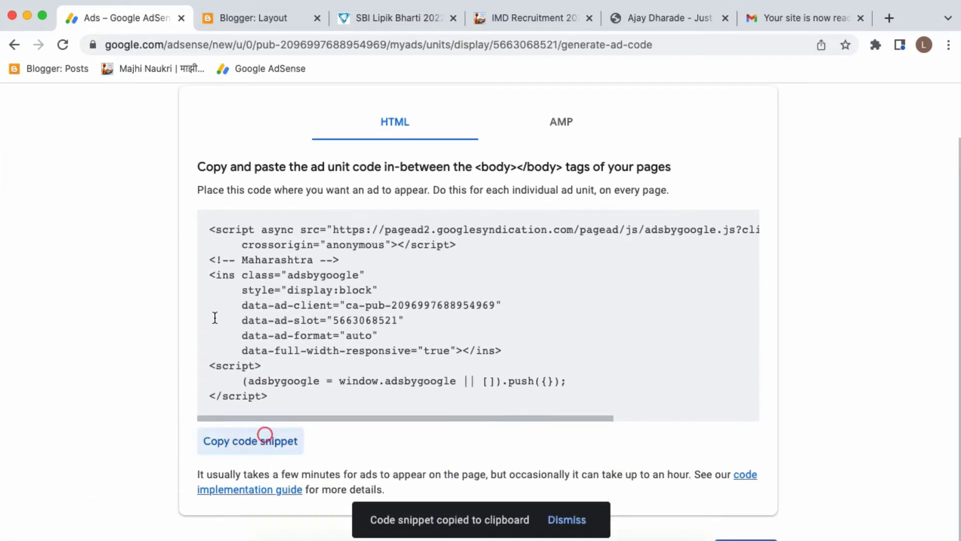
Step: Compare the Blogger layout with the SBI Lipik Bharti 2022 post, examining the post's header and sidebar ad spots
left_click(271, 18)
scroll(719, 275, "down", 5)
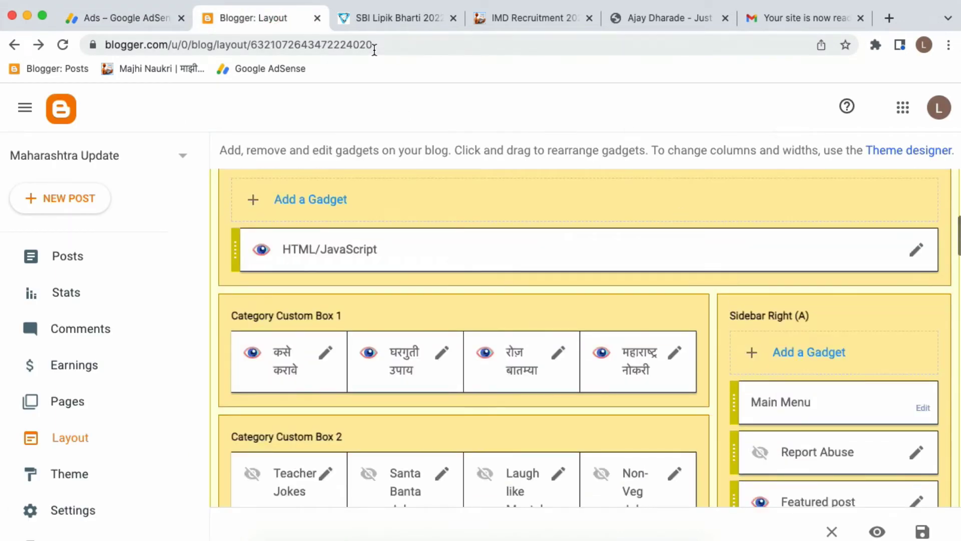
left_click(367, 24)
scroll(815, 515, "up", 10)
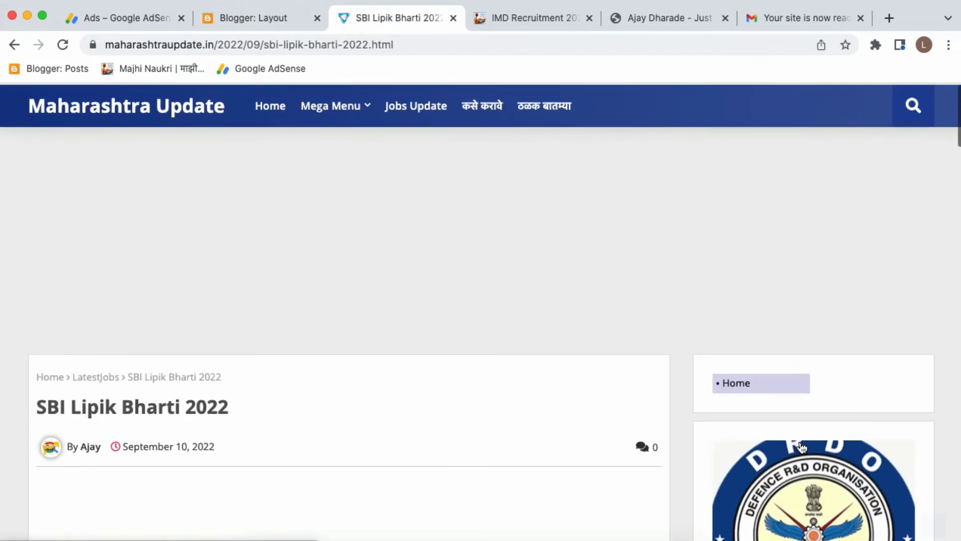
scroll(802, 447, "down", 6)
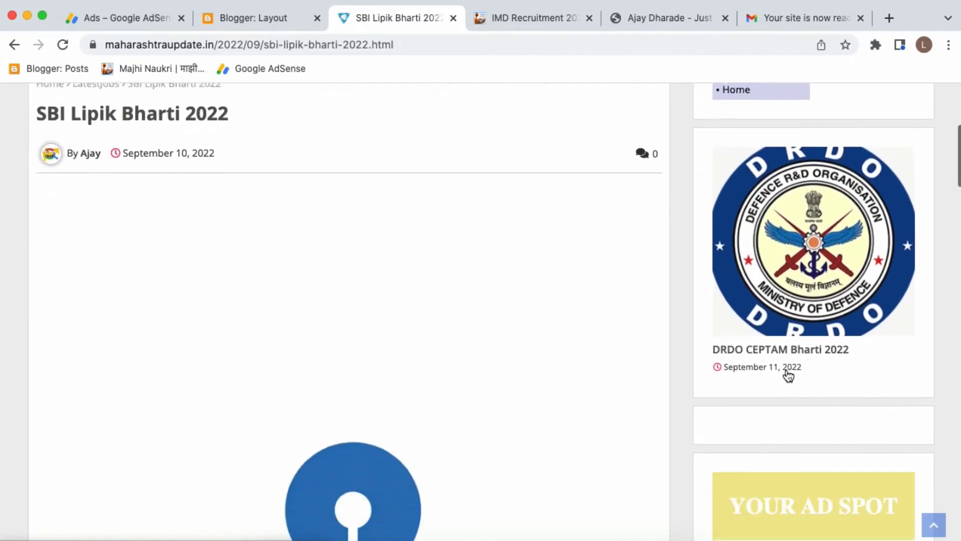
scroll(788, 375, "down", 6)
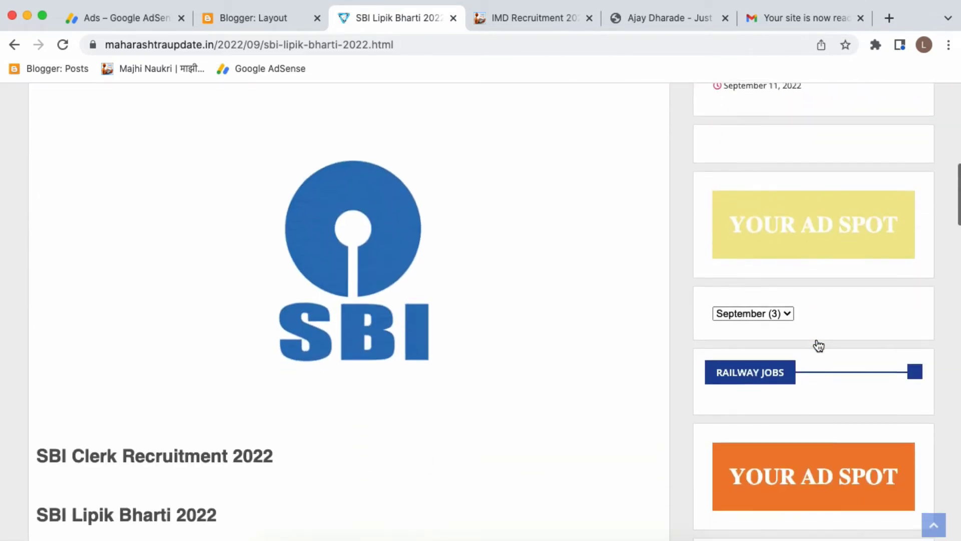
scroll(819, 345, "down", 4)
scroll(811, 344, "up", 9)
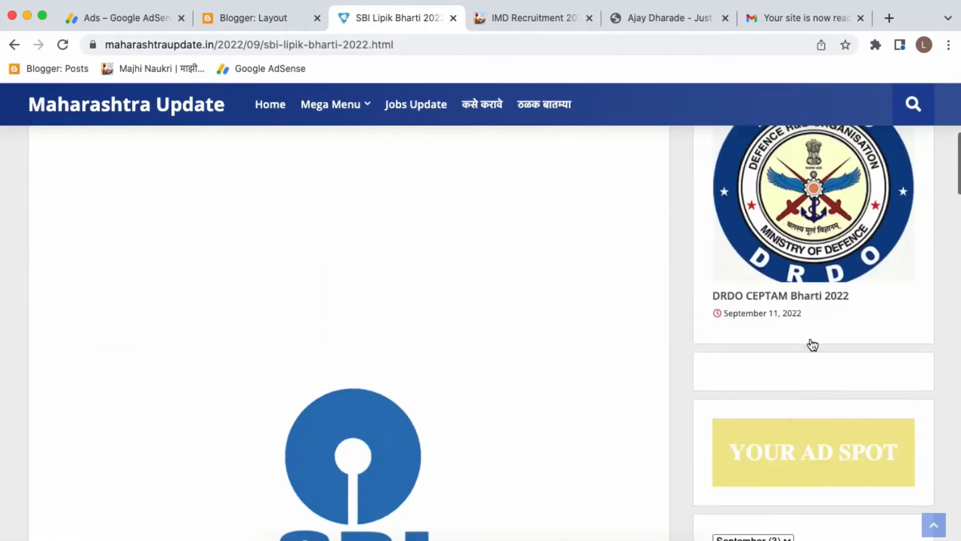
scroll(812, 344, "up", 7)
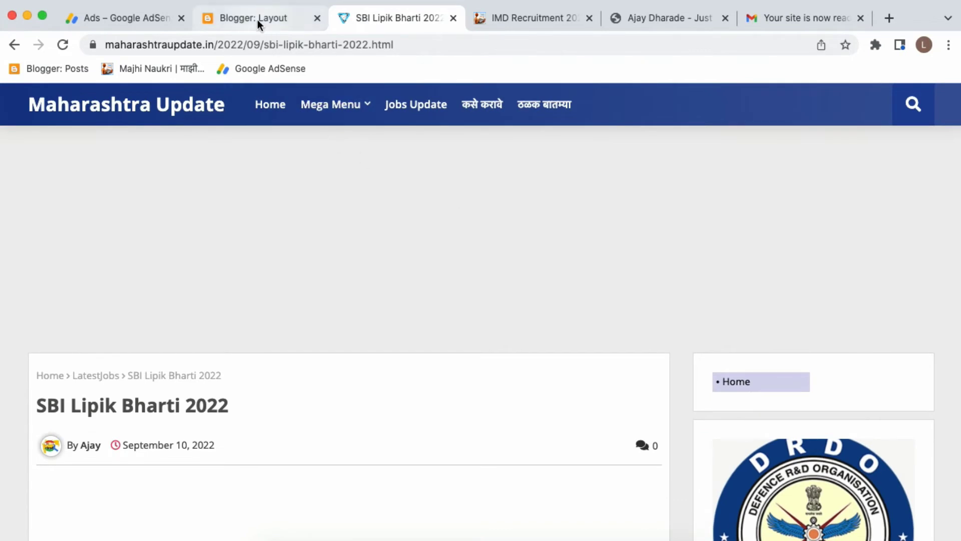
Step: In the Blogger layout, add an AdSense gadget with the Responsive ad unit format to Sidebar Right (A) and save it
left_click(258, 20)
scroll(748, 435, "down", 1)
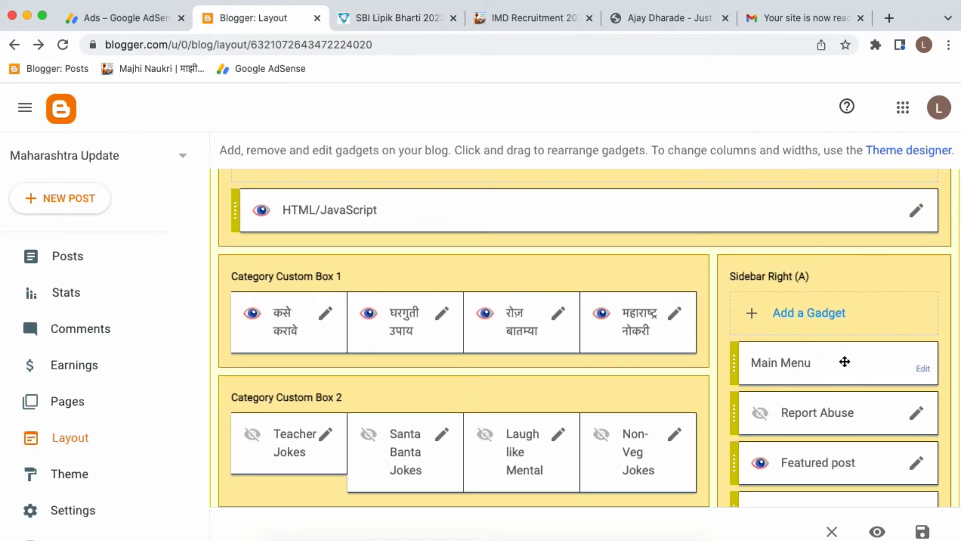
scroll(844, 362, "down", 1)
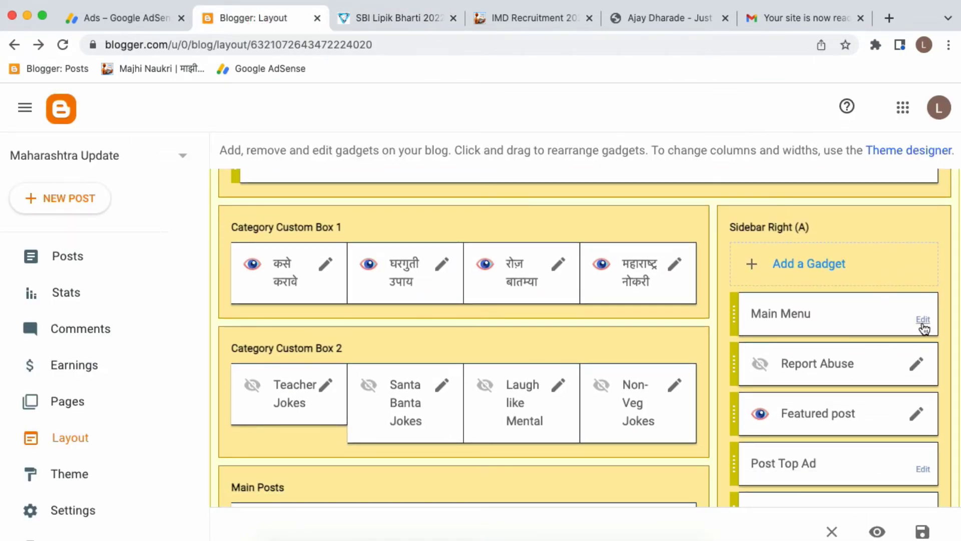
left_click(796, 268)
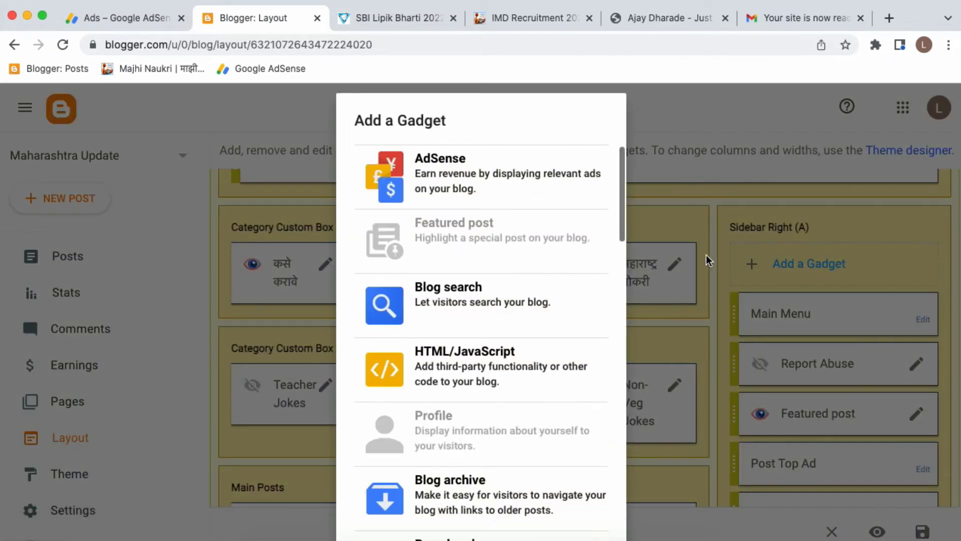
left_click(489, 189)
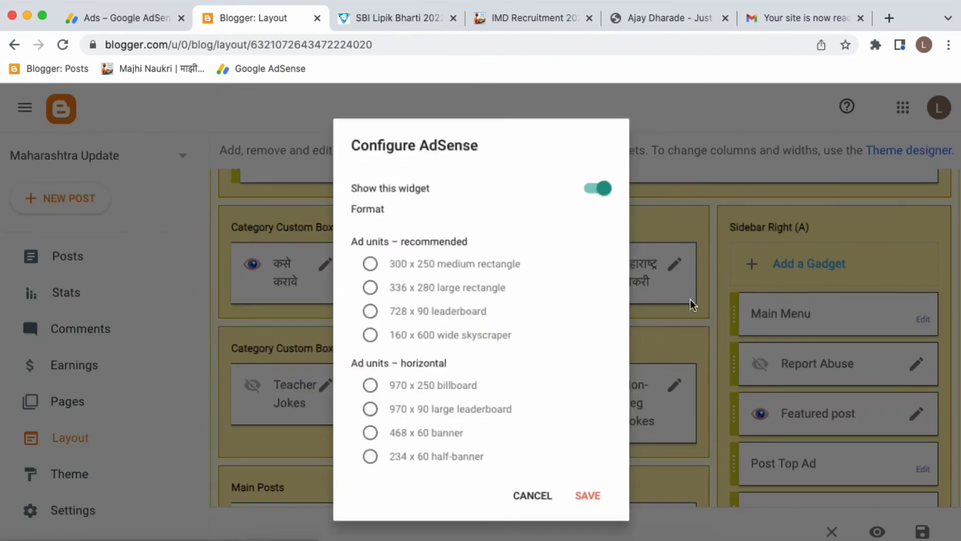
scroll(491, 292, "down", 5)
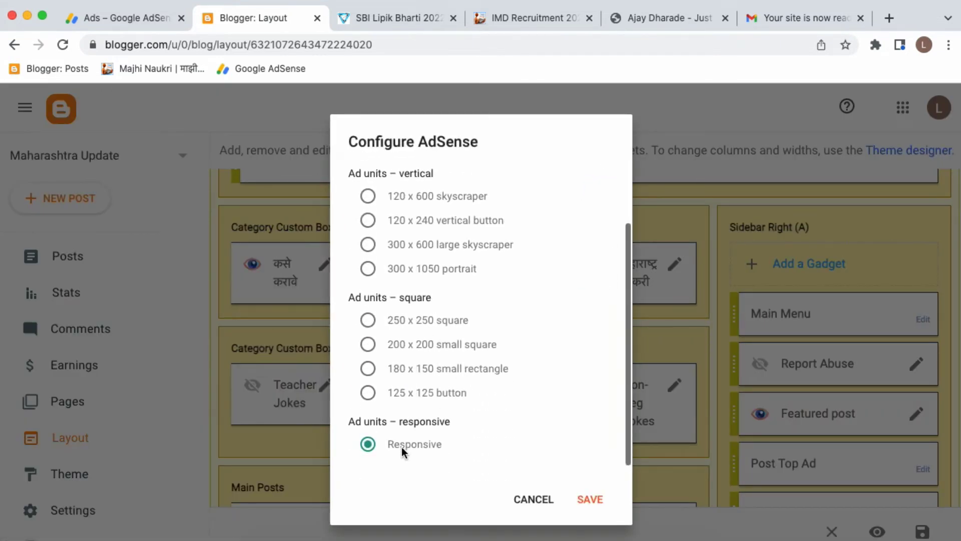
scroll(403, 452, "up", 5)
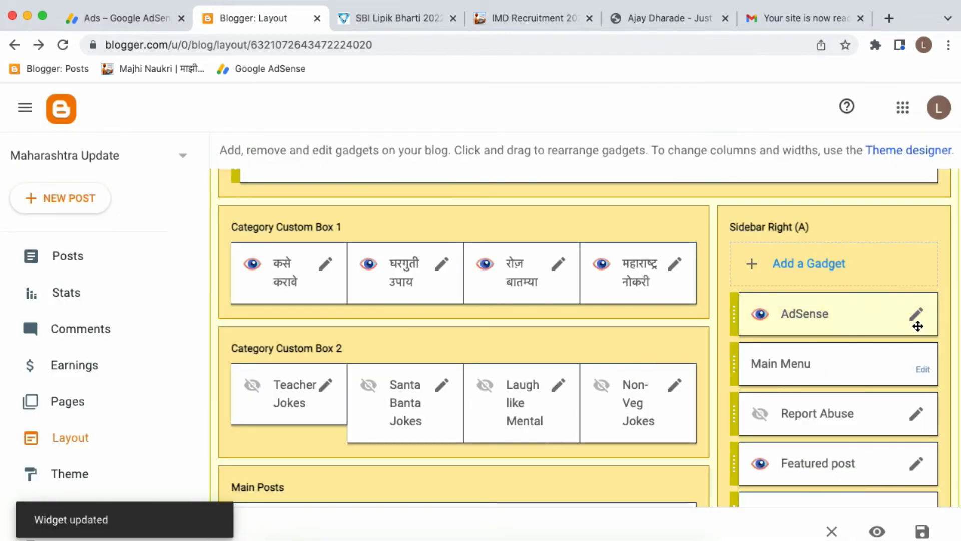
Step: Review the ad unit formats of the new sidebar AdSense gadget and close its settings without changes
left_click(914, 321)
scroll(536, 371, "down", 5)
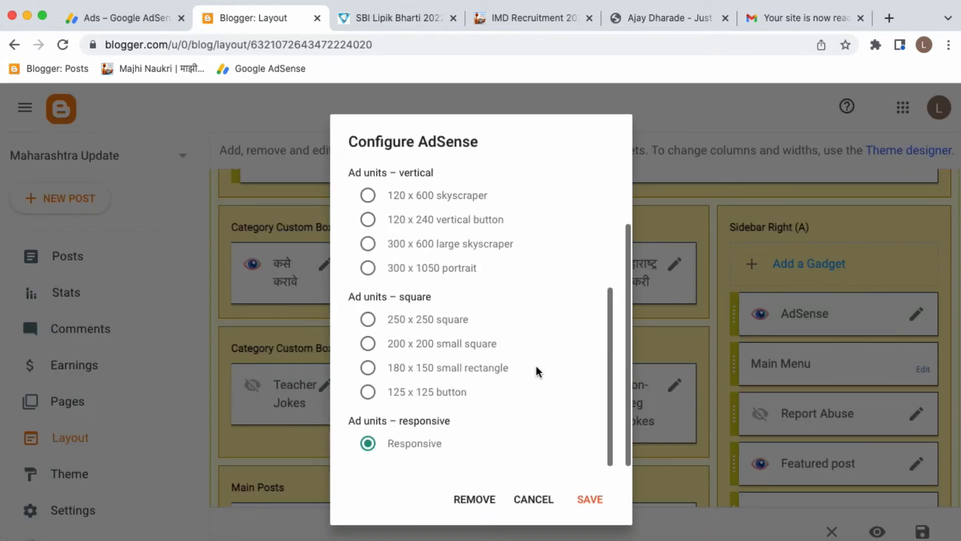
scroll(537, 371, "up", 3)
scroll(536, 371, "up", 3)
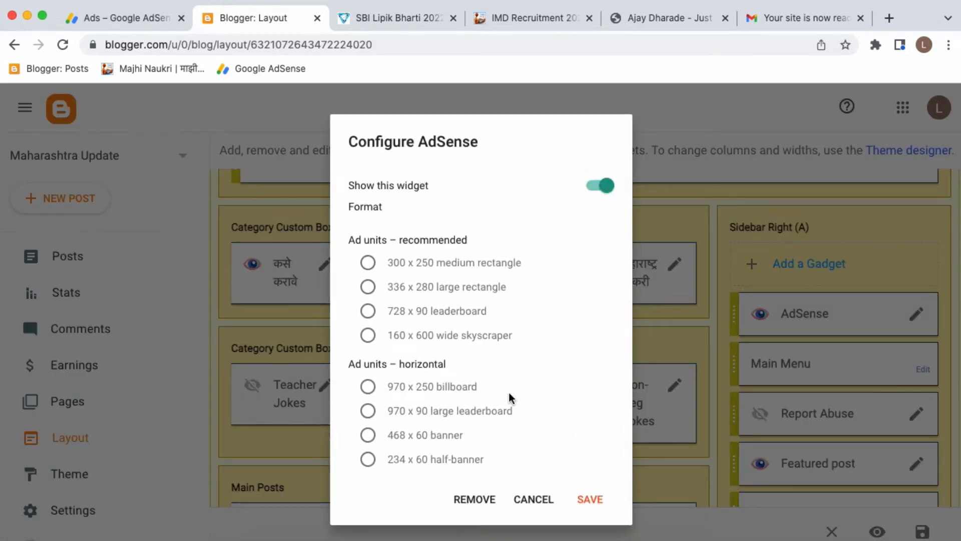
scroll(510, 398, "down", 6)
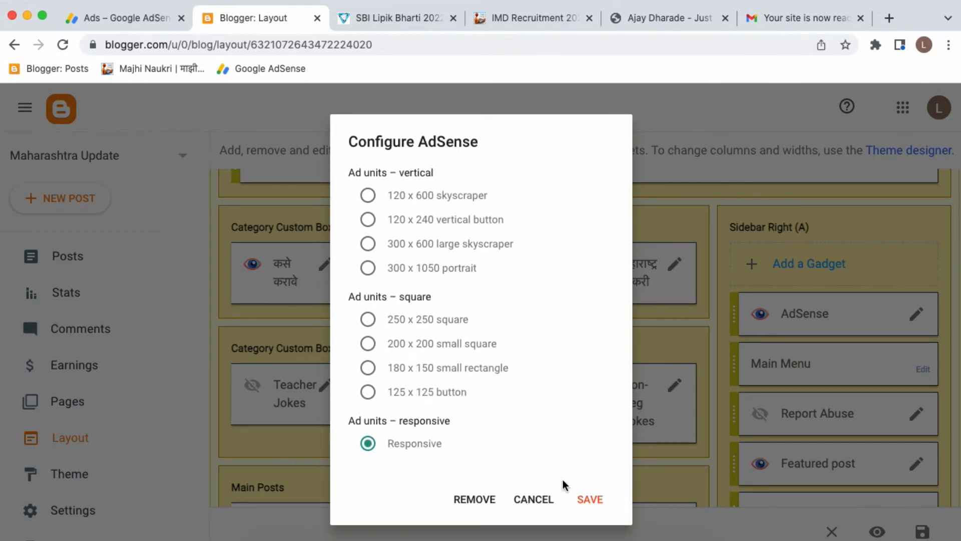
left_click(543, 499)
Step: Add a second AdSense gadget to Sidebar Right (A), keeping the default format, and save it
scroll(845, 387, "down", 10)
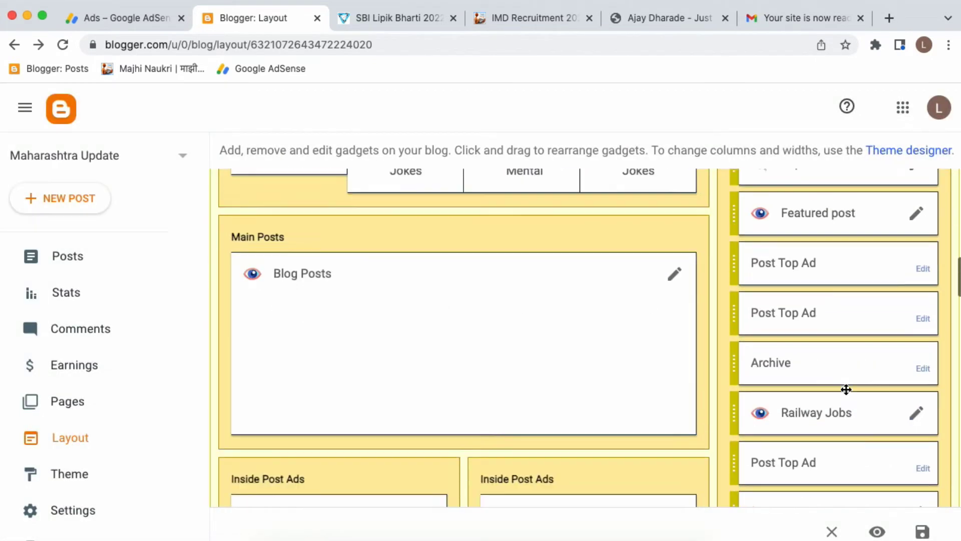
scroll(847, 389, "down", 3)
scroll(848, 375, "up", 15)
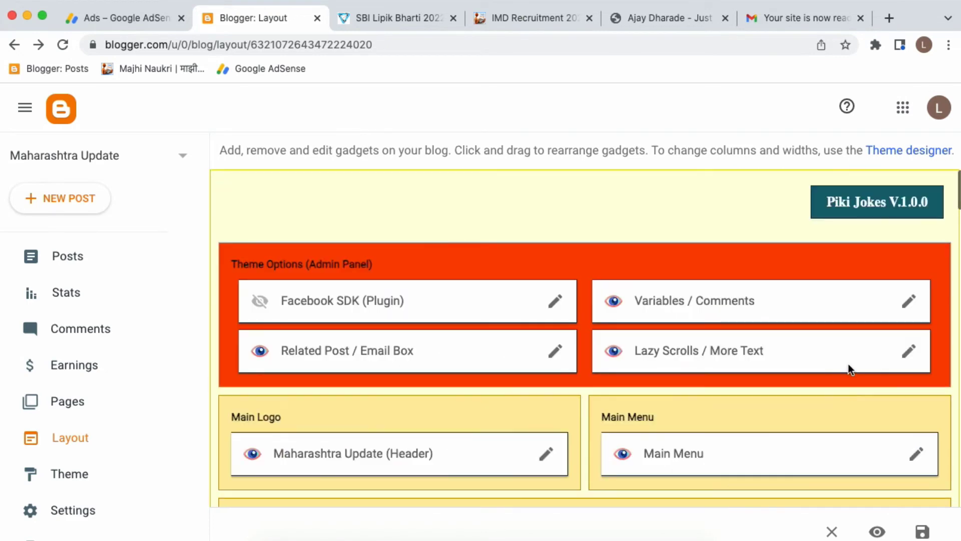
scroll(831, 361, "down", 10)
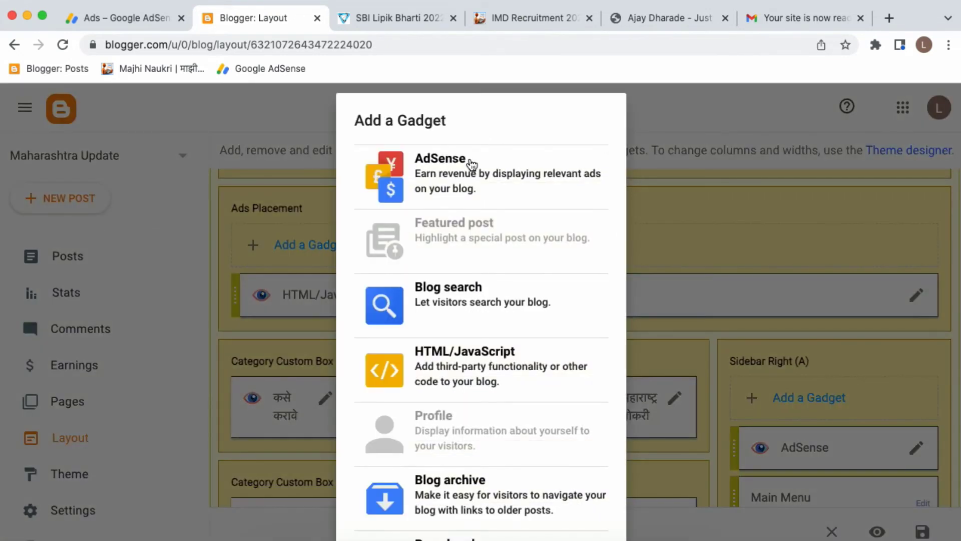
left_click(471, 163)
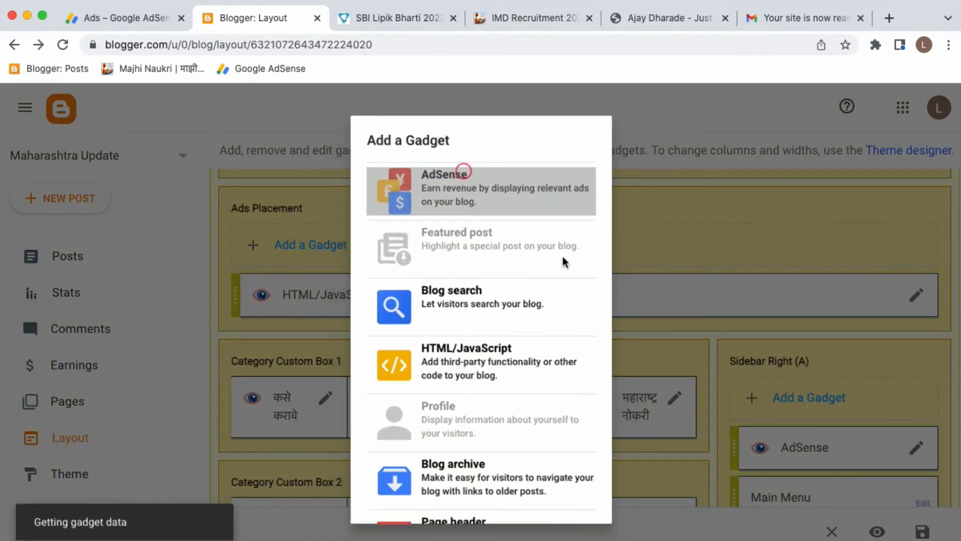
scroll(571, 385, "down", 2)
scroll(501, 431, "down", 5)
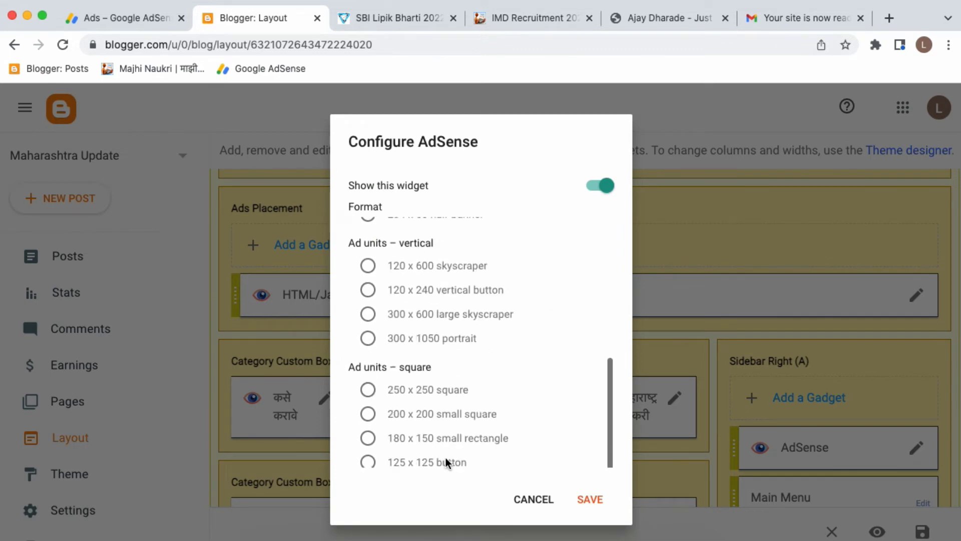
left_click(596, 501)
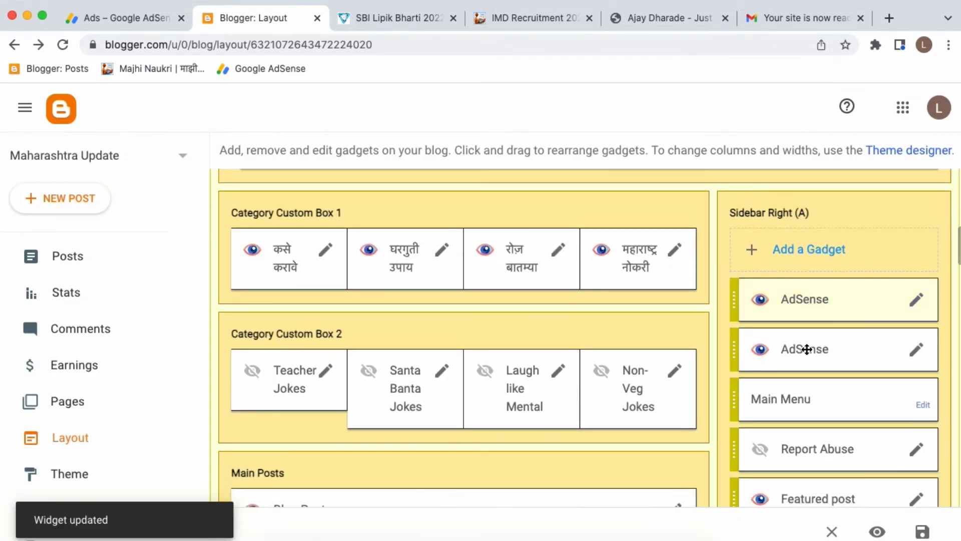
Step: Move the lower AdSense gadget directly above Railway Jobs and Archive below IT Jobs in the sidebar, and save the layout
left_click_drag(806, 349, 793, 412)
scroll(801, 451, "down", 3)
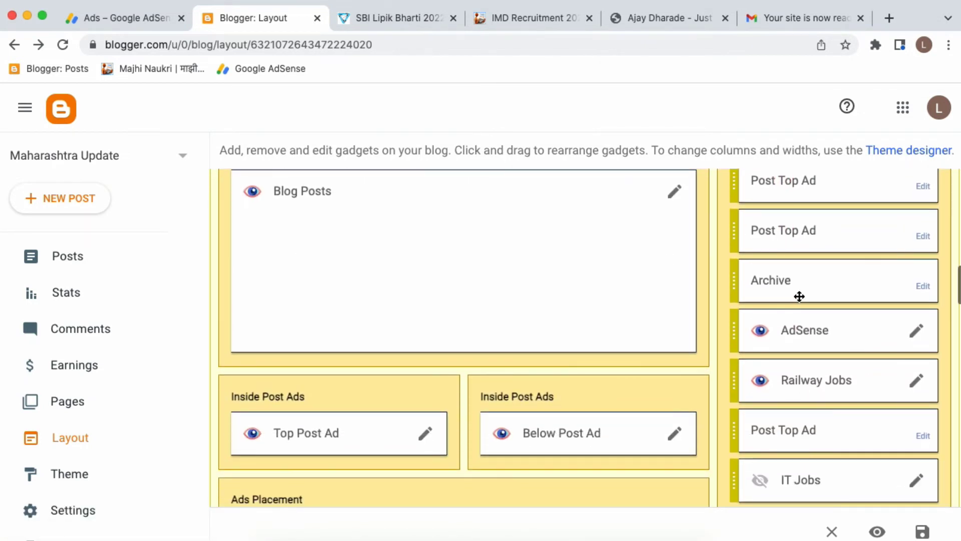
left_click_drag(799, 296, 802, 489)
scroll(802, 489, "down", 5)
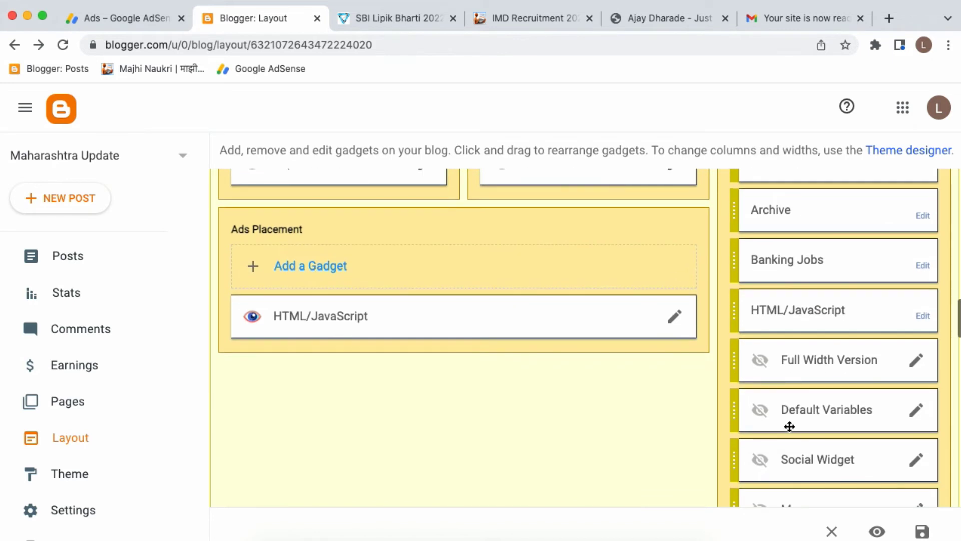
scroll(790, 426, "up", 3)
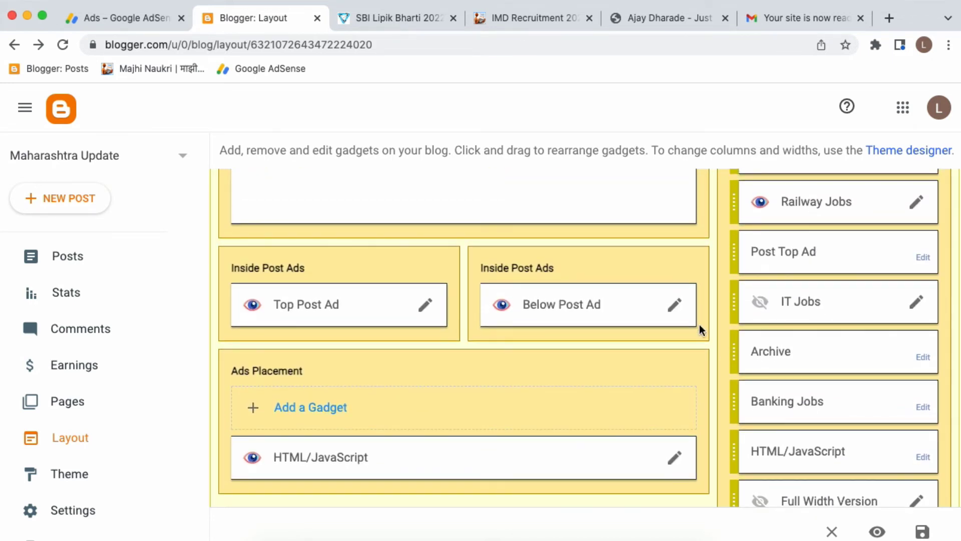
scroll(746, 388, "down", 3)
scroll(734, 369, "up", 6)
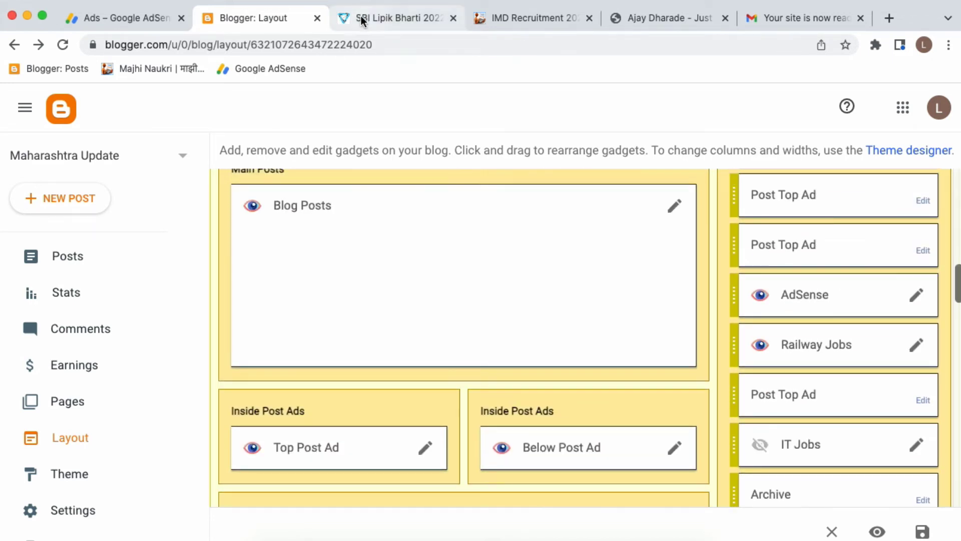
left_click(916, 534)
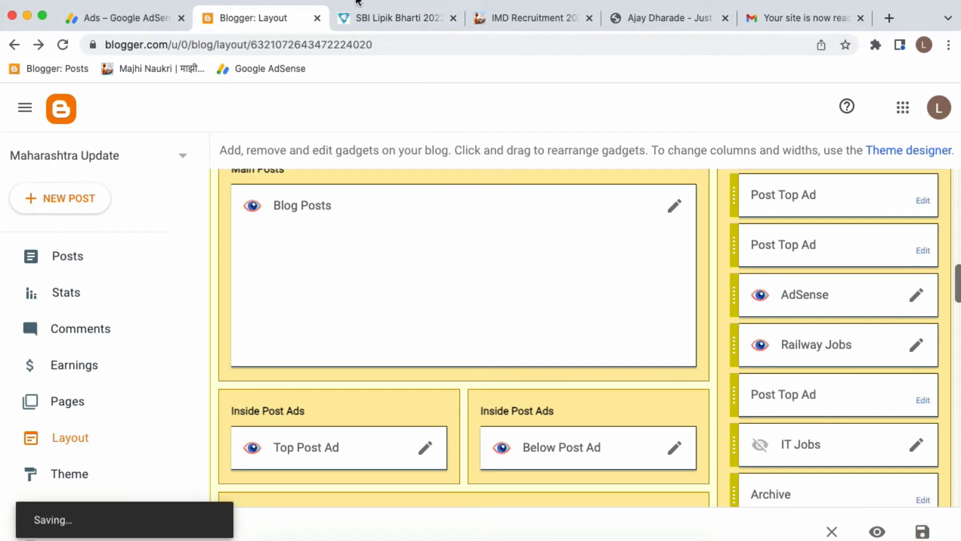
Step: Reload the SBI Lipik Bharti 2022 post and examine the ad spots in its content and sidebar
left_click(359, 15)
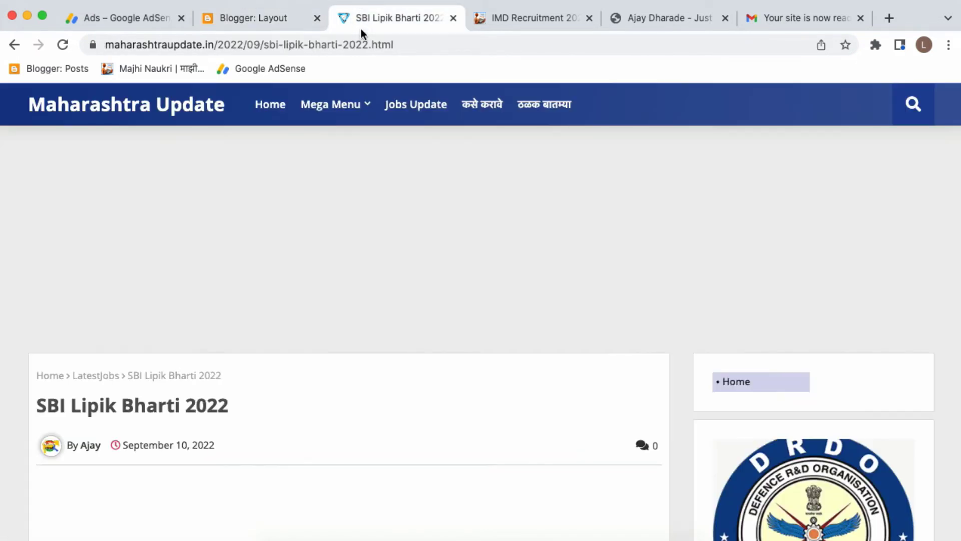
left_click(68, 46)
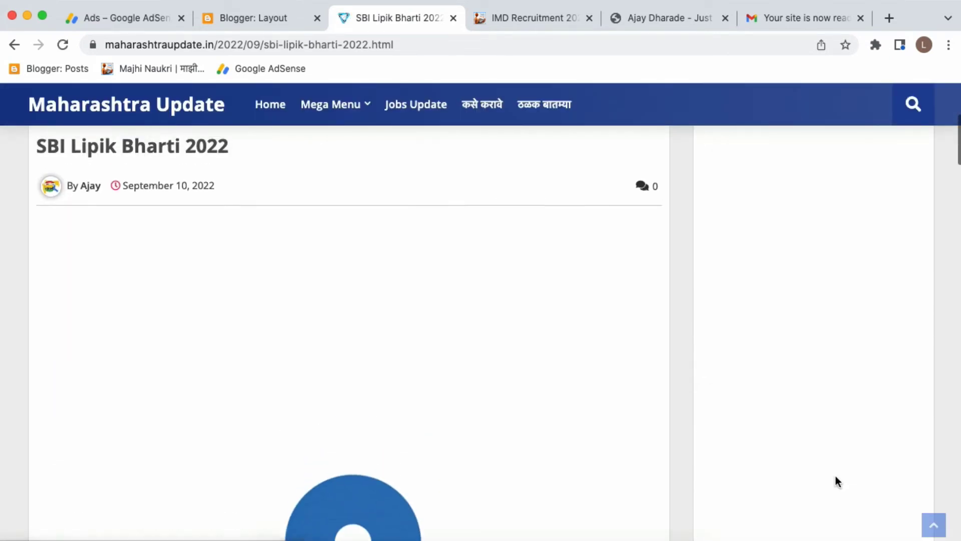
scroll(825, 323, "up", 2)
scroll(832, 422, "down", 12)
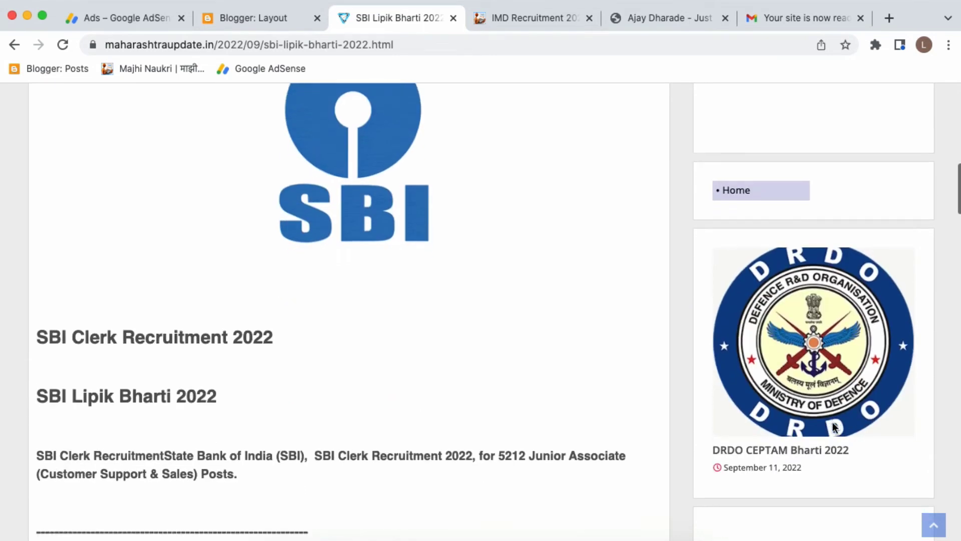
scroll(832, 422, "down", 15)
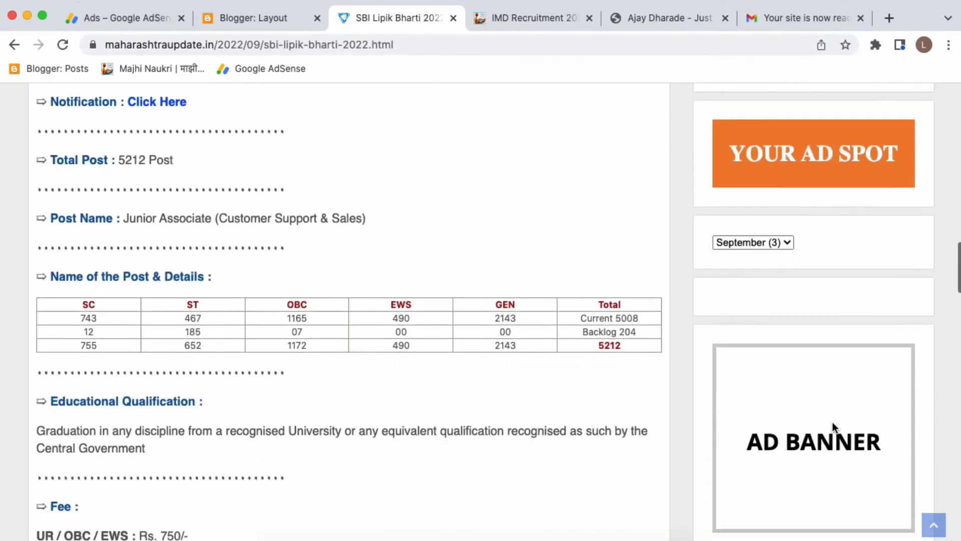
scroll(832, 424, "down", 15)
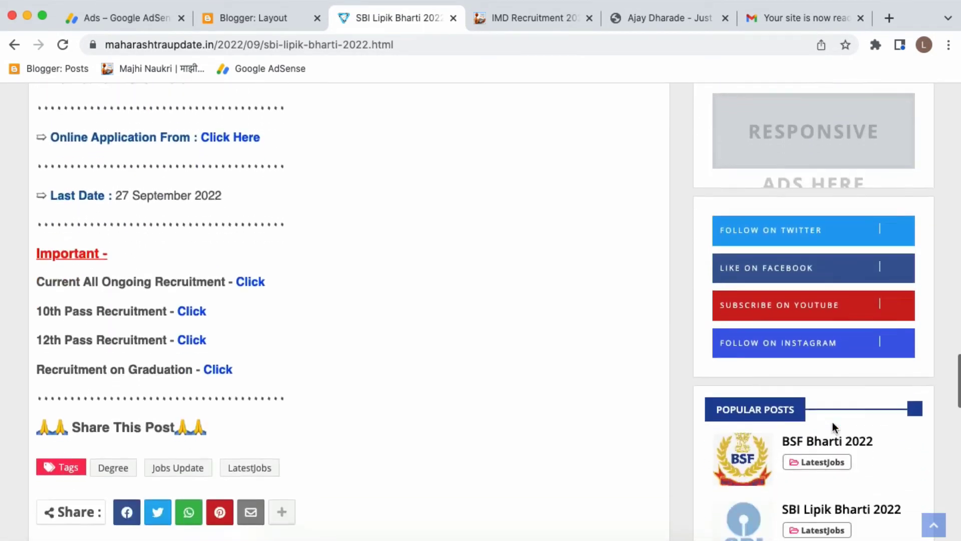
scroll(833, 427, "down", 10)
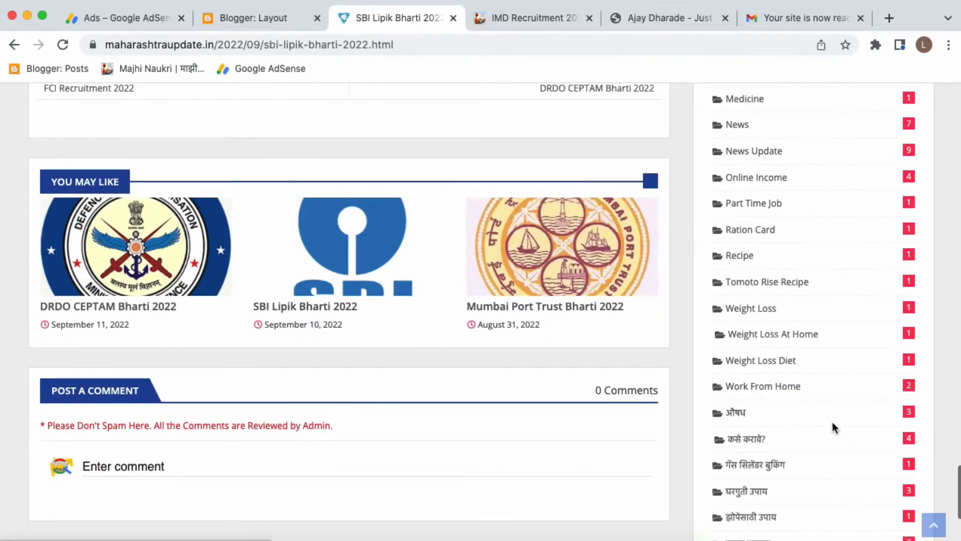
scroll(832, 421, "up", 20)
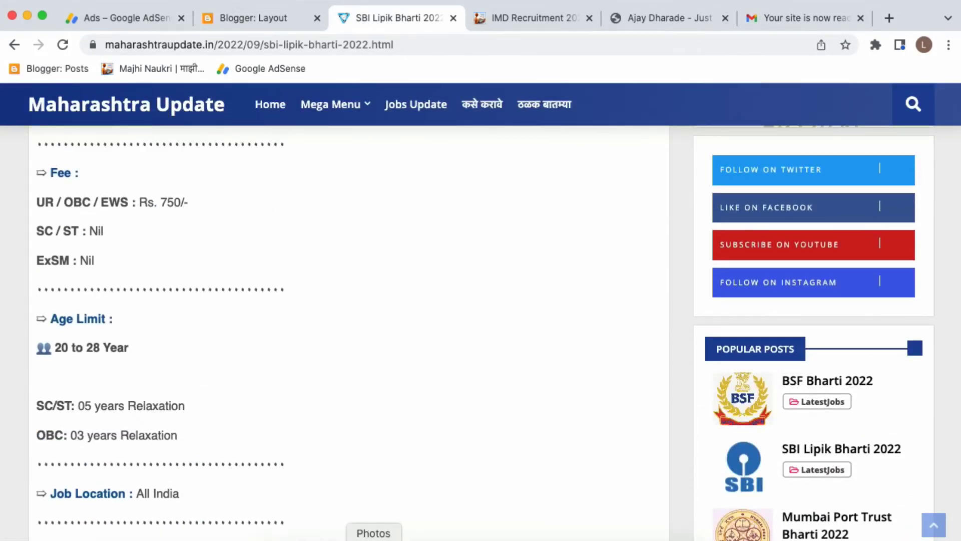
Step: Open the Maharashtra Update home page and examine the ads in its header, sidebar, post list and footer
key("super+bracketleft")
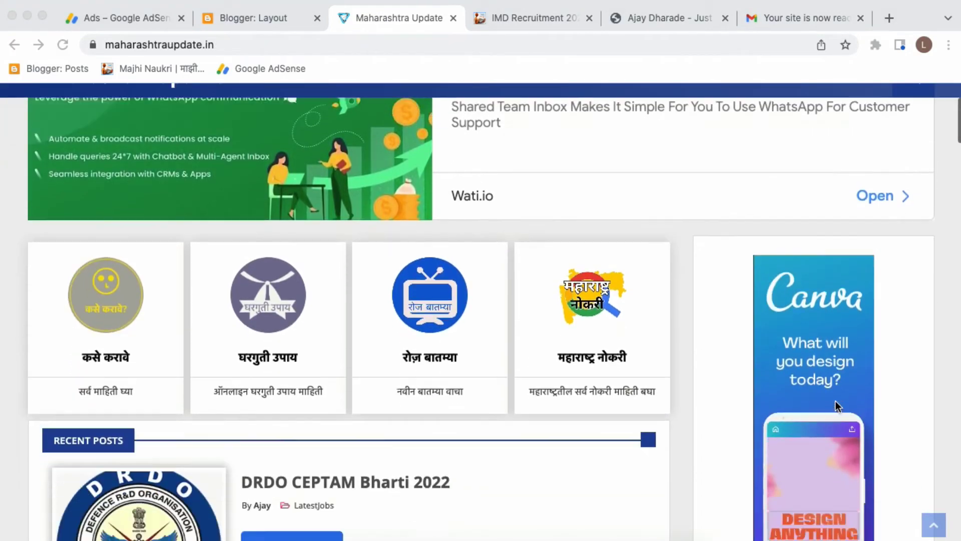
scroll(837, 406, "down", 15)
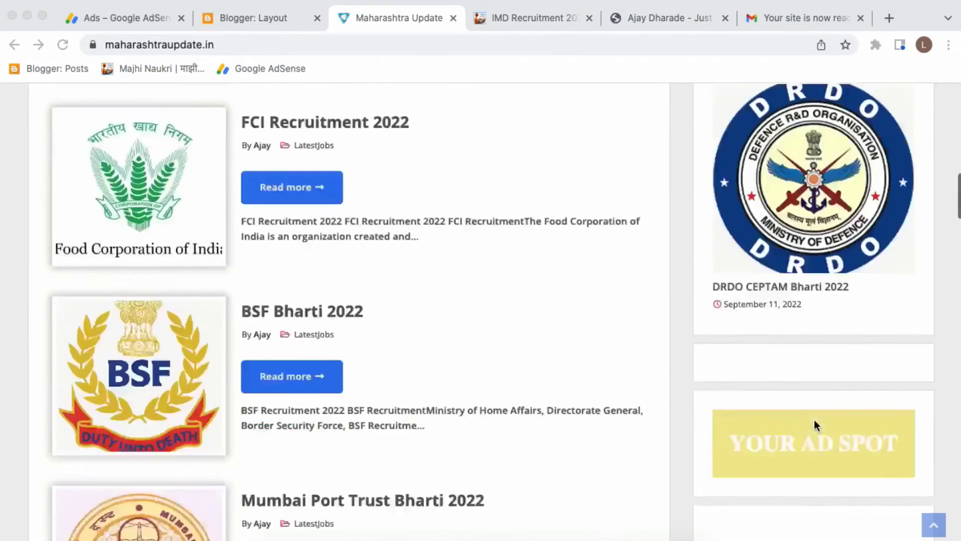
scroll(814, 419, "down", 8)
scroll(814, 419, "up", 3)
scroll(822, 317, "down", 5)
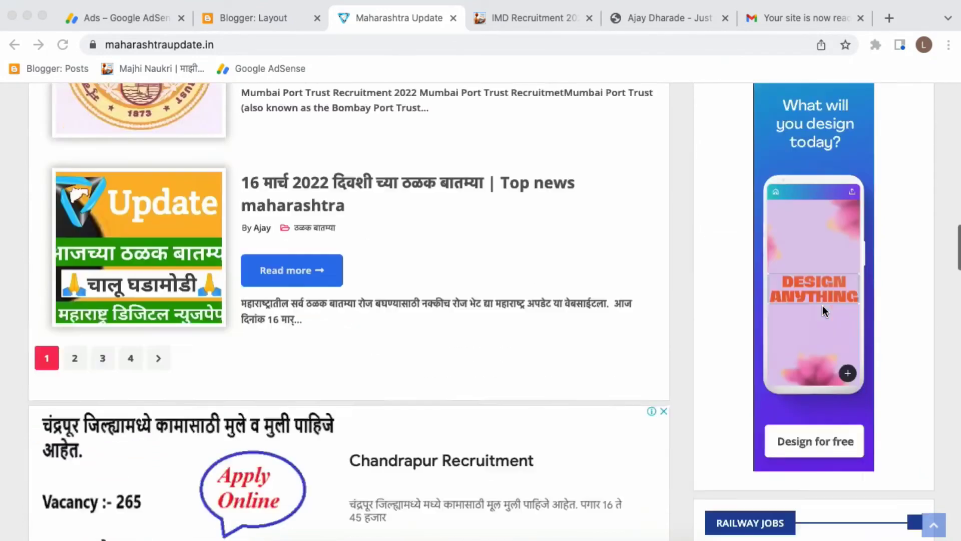
scroll(822, 306, "down", 2)
scroll(808, 259, "up", 5)
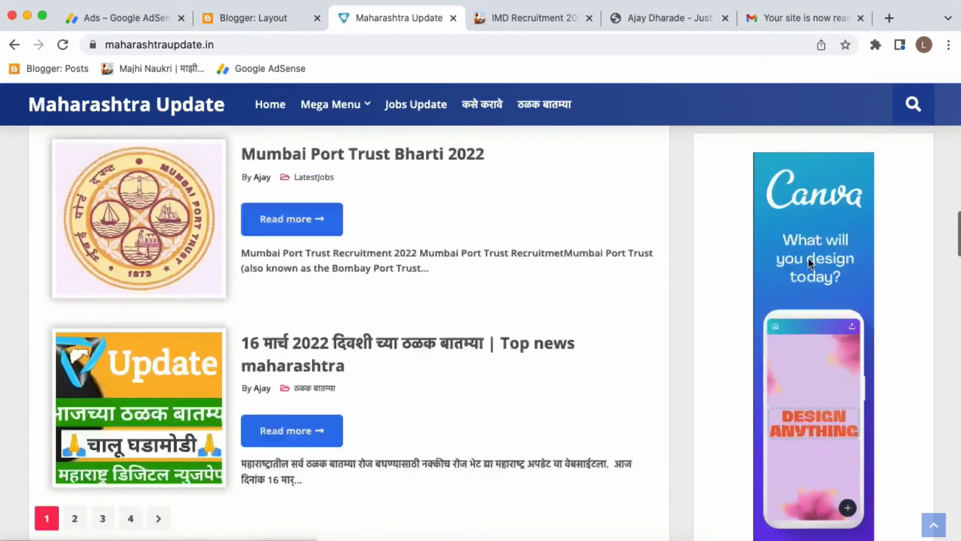
scroll(656, 286, "down", 5)
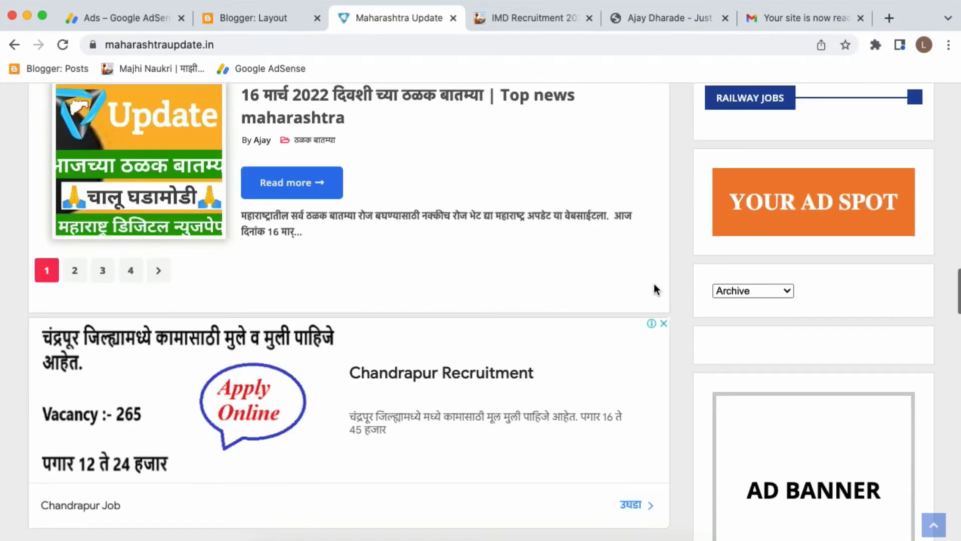
scroll(797, 408, "down", 15)
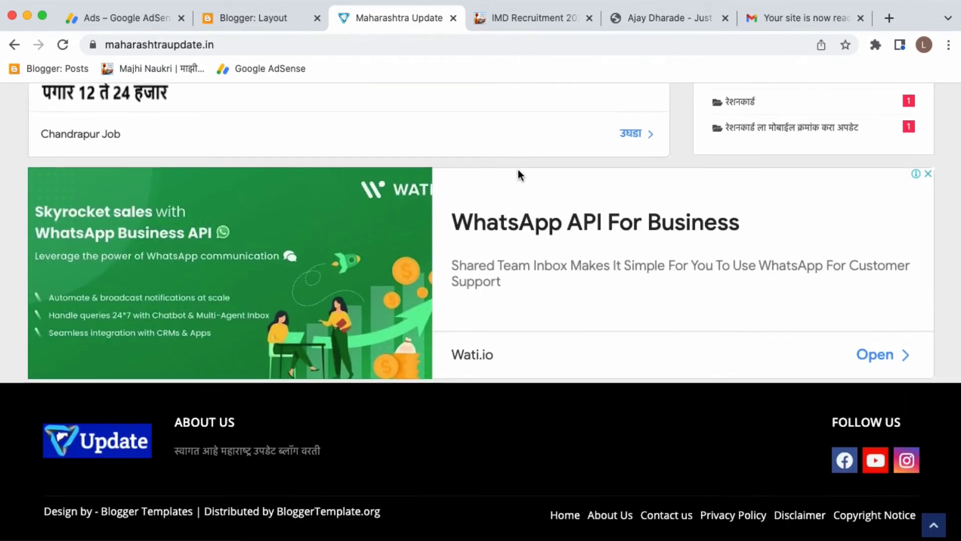
Step: Return to the Blogger layout and inspect the code of the sidebar HTML/JavaScript gadget below Banking Jobs, leaving it unchanged
left_click(254, 18)
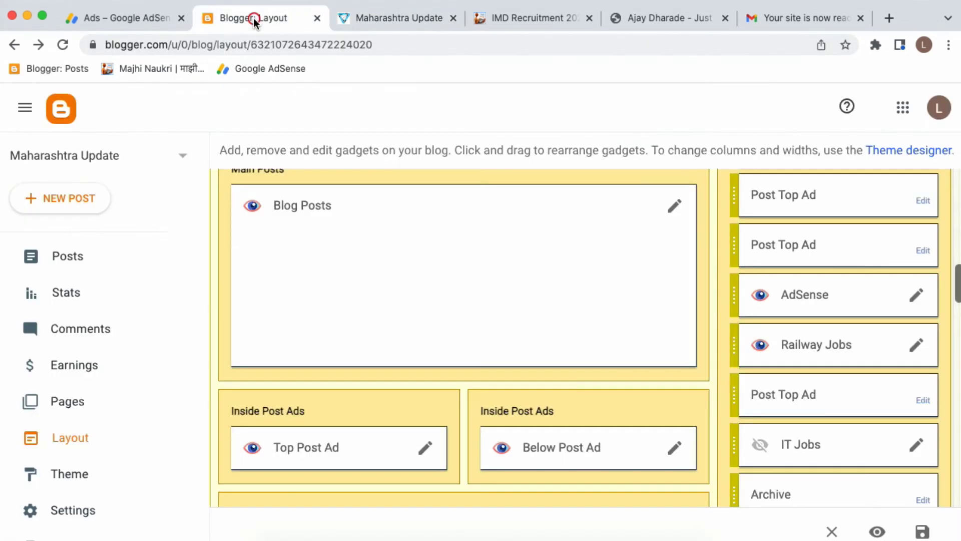
scroll(838, 395, "down", 3)
scroll(838, 395, "down", 2)
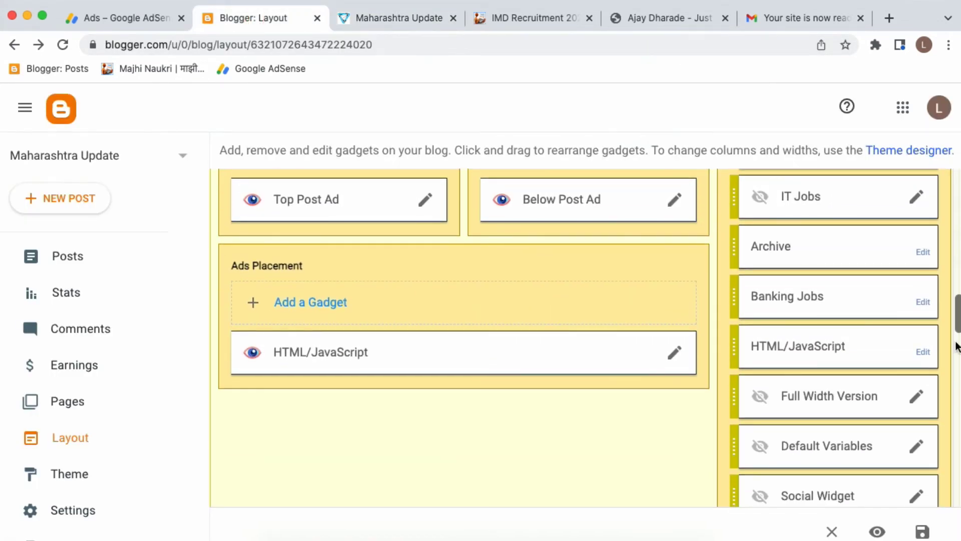
left_click(924, 352)
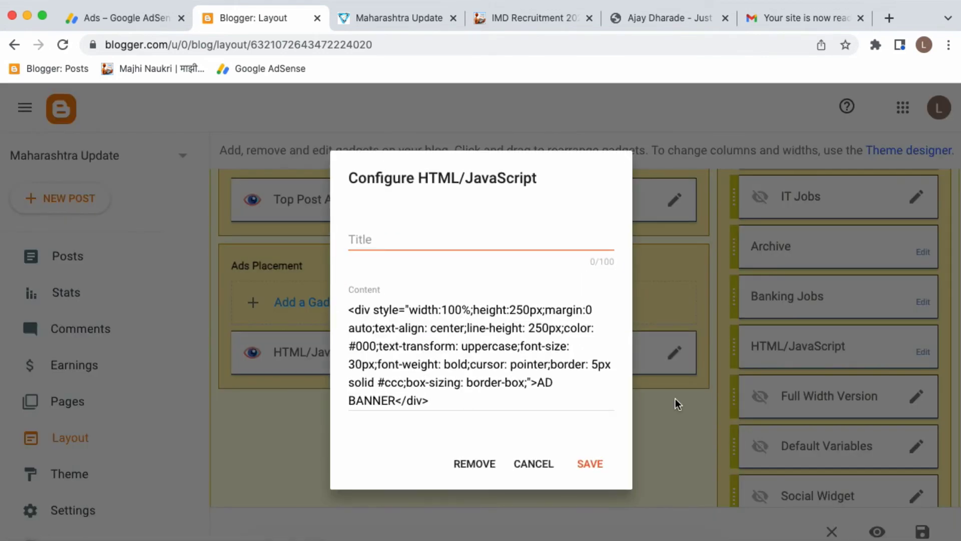
left_click(533, 462)
Step: Add an AdSense gadget to Sidebar Right (B) and place it between Popular Posts and Categories
scroll(917, 454, "down", 9)
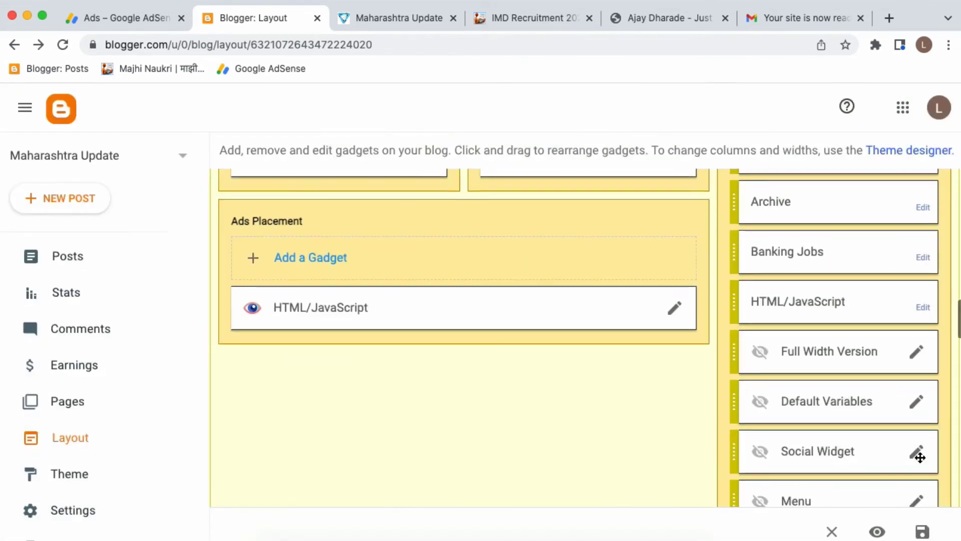
scroll(921, 462, "down", 9)
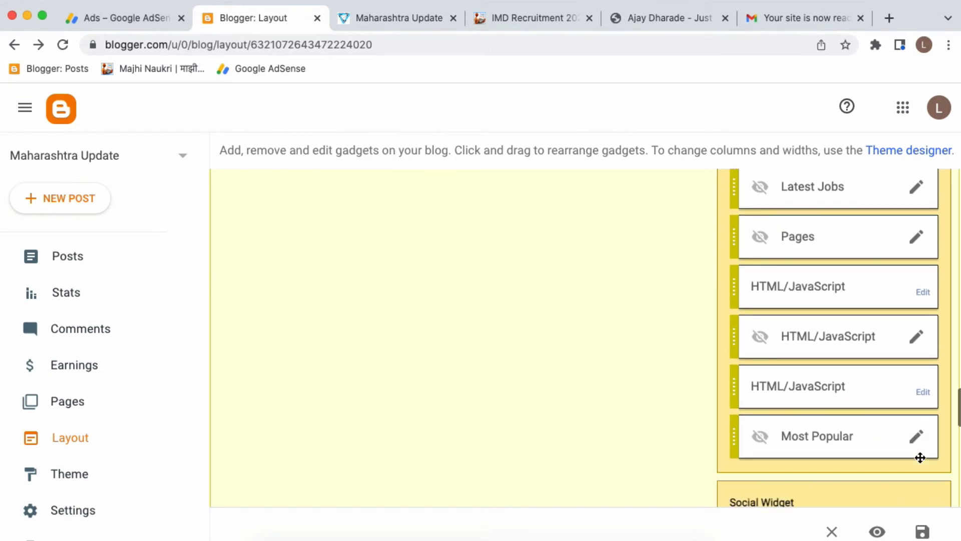
scroll(919, 455, "down", 4)
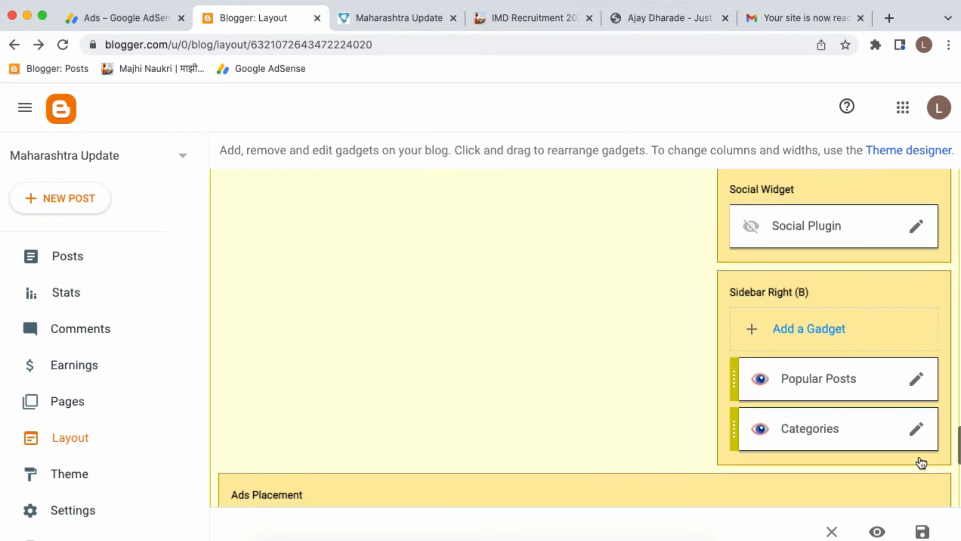
left_click(811, 326)
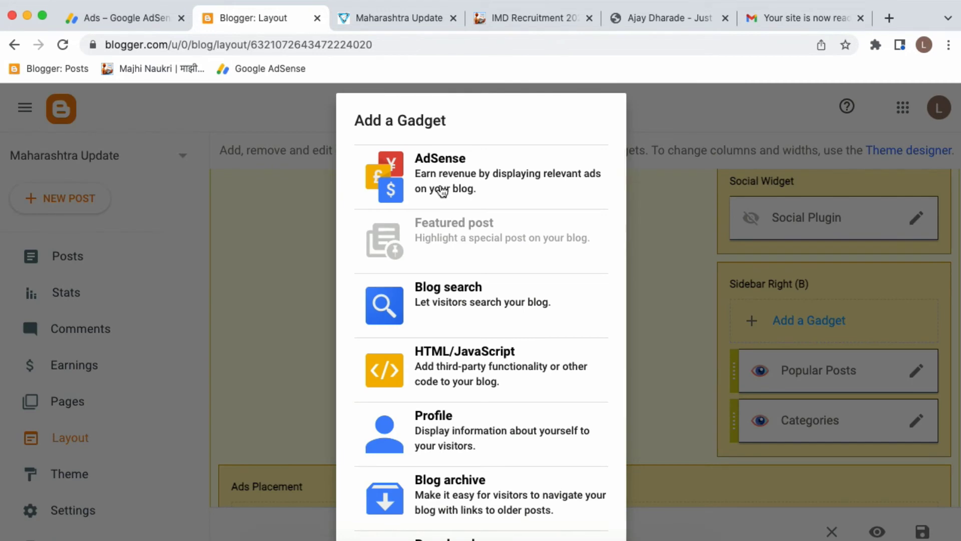
left_click(441, 190)
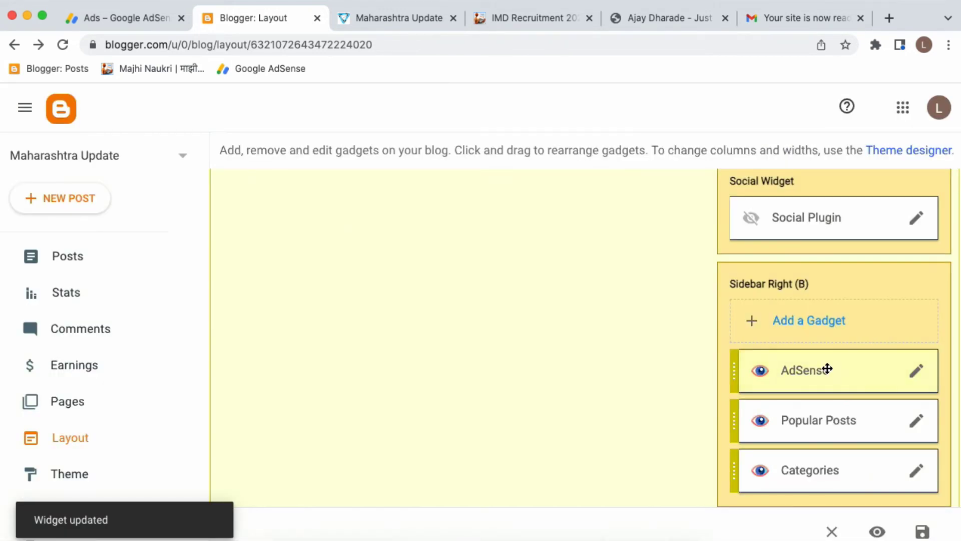
left_click_drag(826, 369, 834, 435)
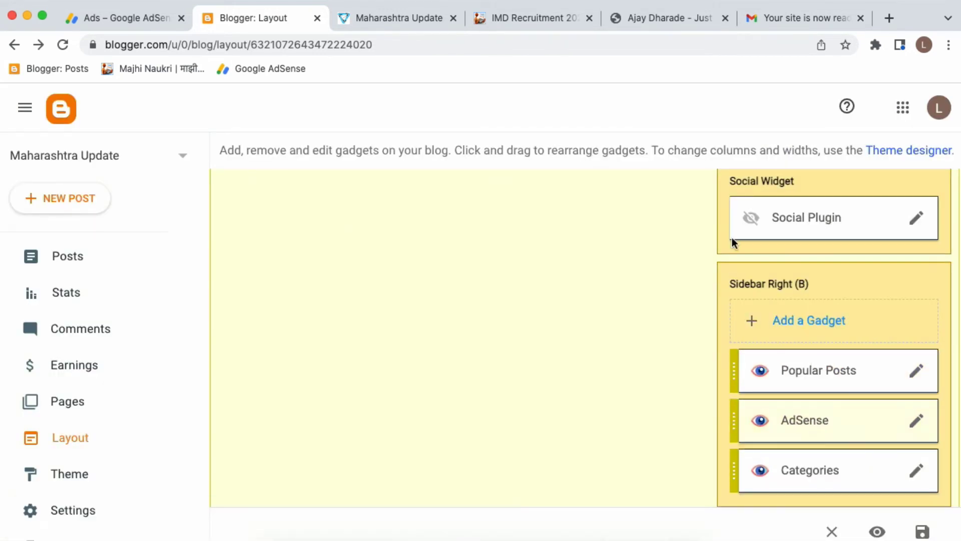
Step: Switch to the Maharashtra Update home page and examine the ads in its sidebar and header
left_click(346, 7)
scroll(575, 335, "up", 10)
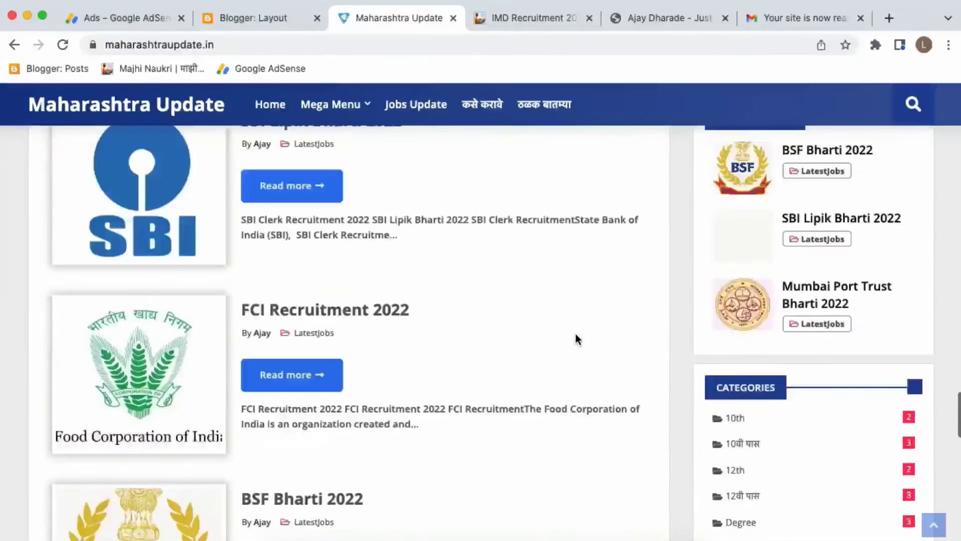
scroll(575, 339, "up", 4)
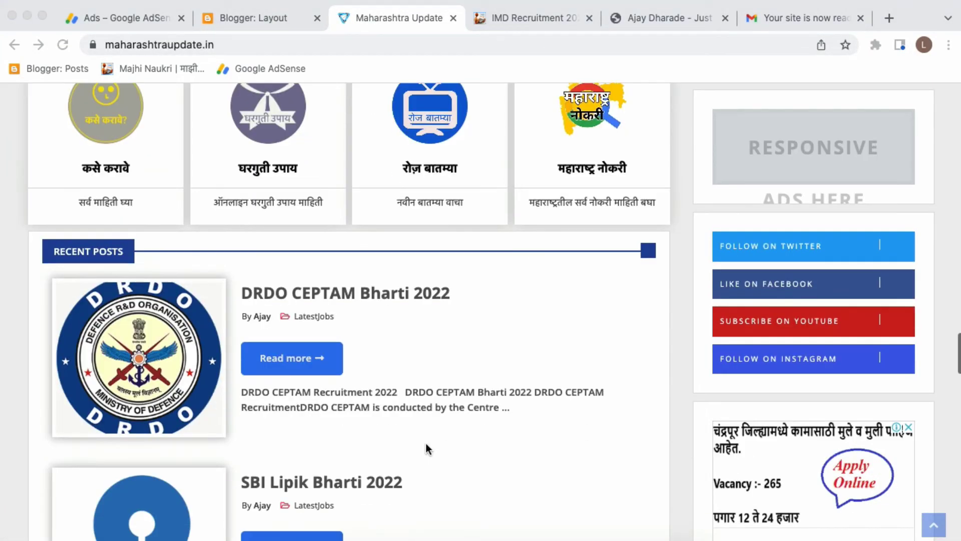
scroll(911, 346, "down", 10)
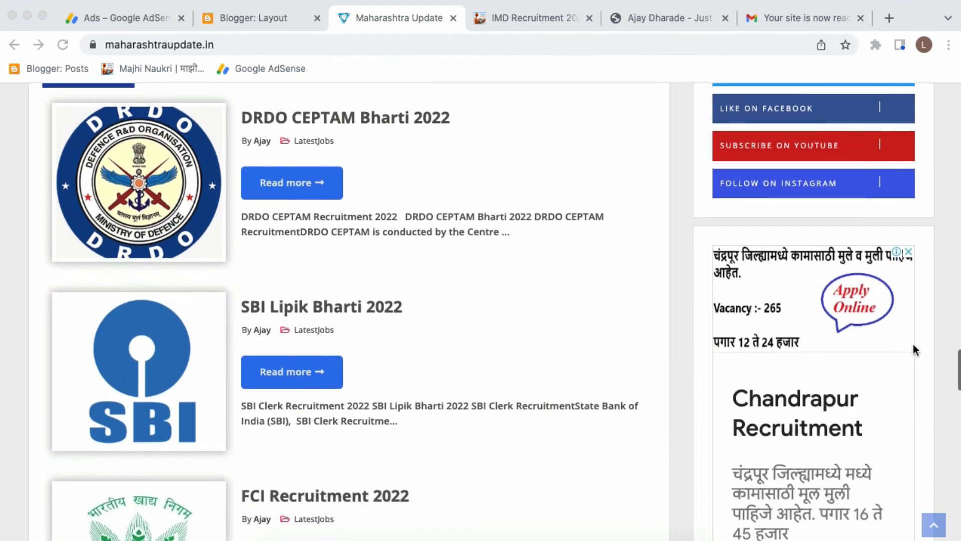
scroll(618, 250, "up", 12)
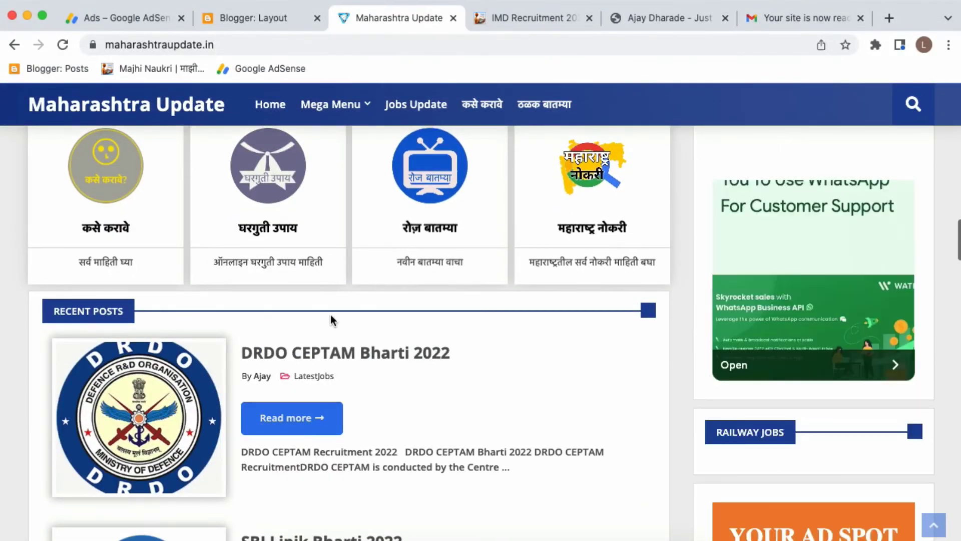
scroll(373, 202, "up", 5)
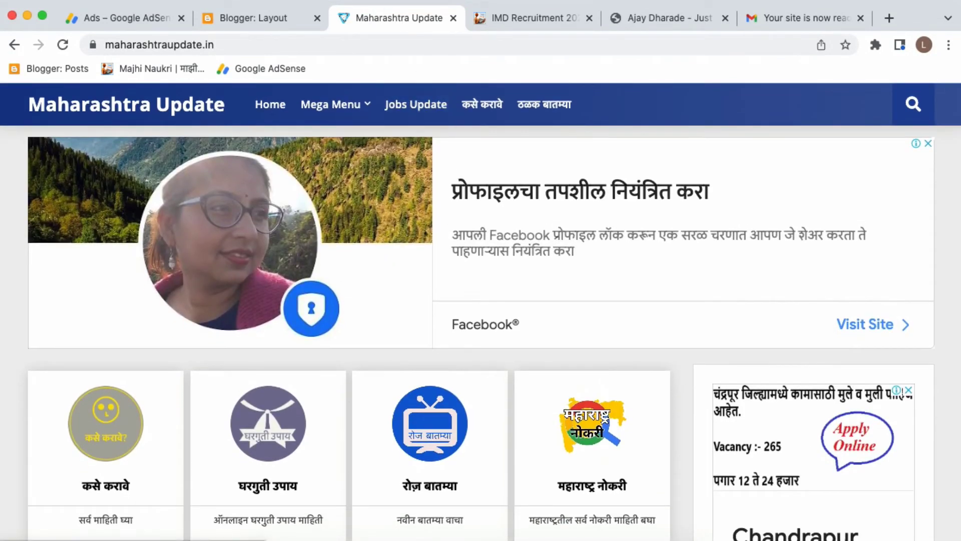
Step: Return to the Blogger layout, review the gadget types available for the Ads Placement section under the header, and close the list
left_click(253, 19)
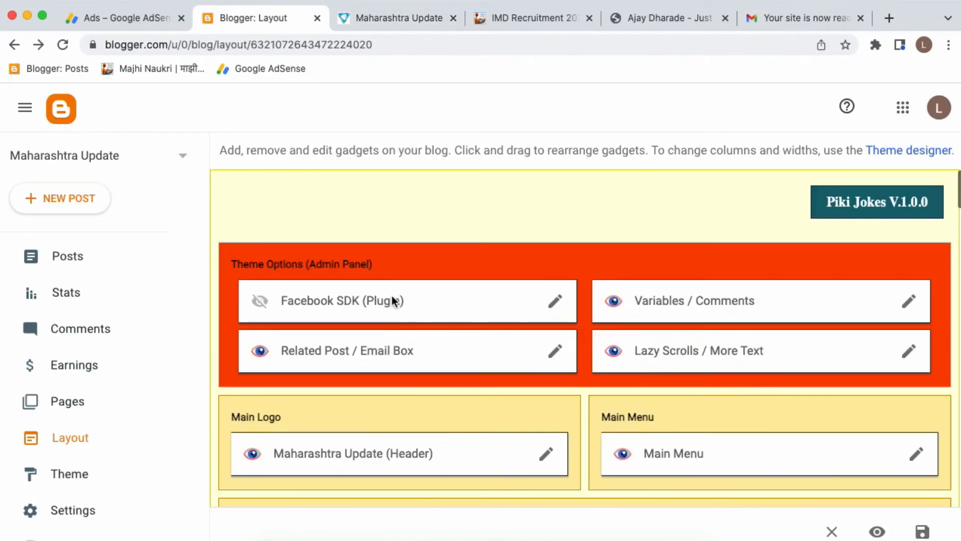
scroll(374, 353, "down", 3)
scroll(558, 395, "down", 3)
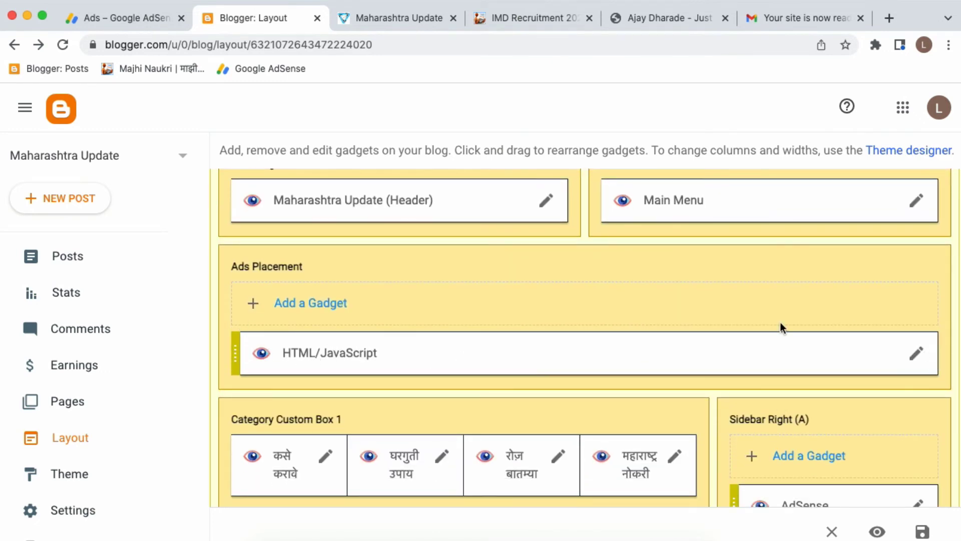
left_click(326, 308)
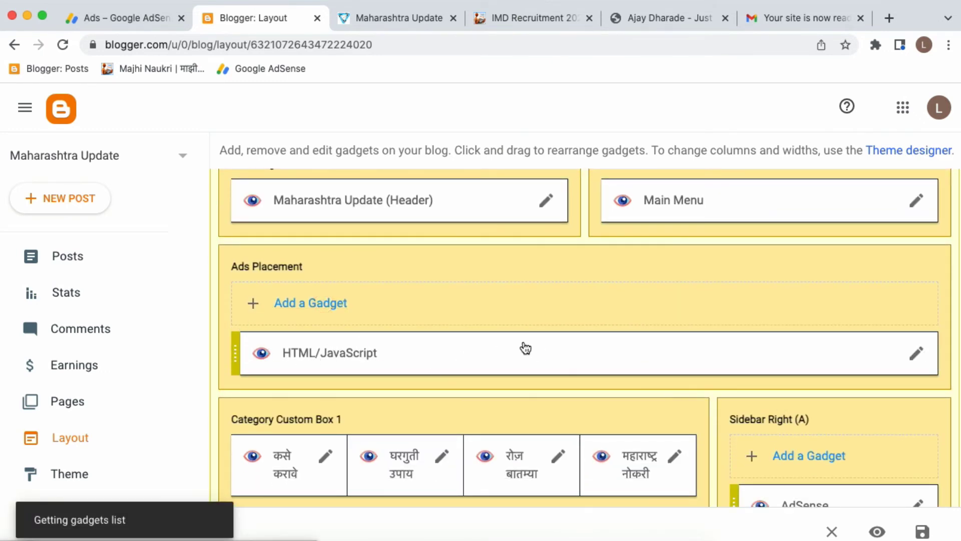
scroll(491, 273, "down", 3)
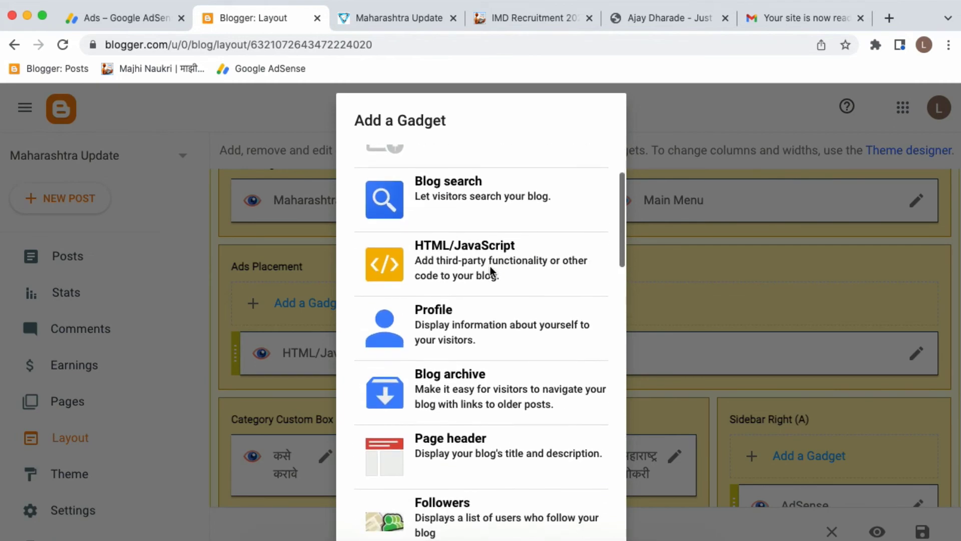
scroll(491, 279, "up", 3)
scroll(447, 396, "down", 1)
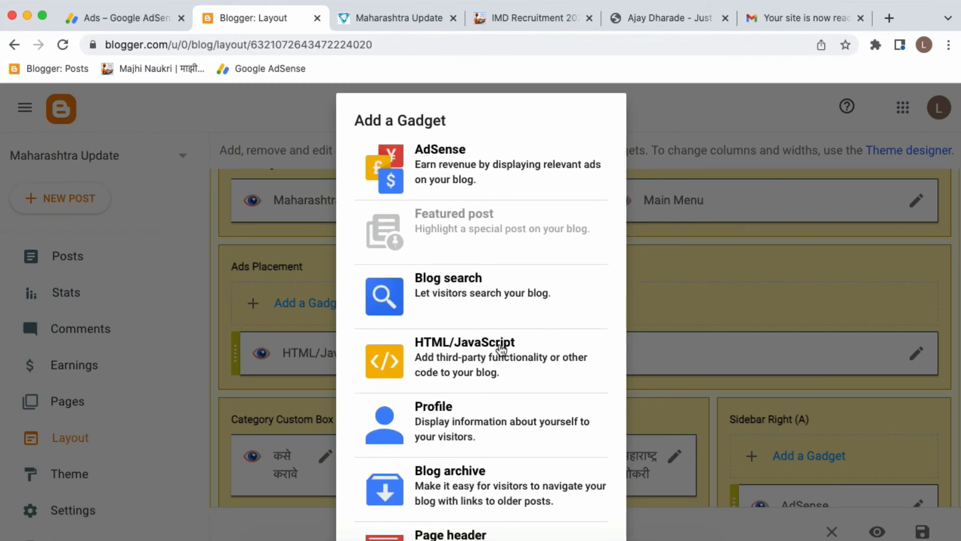
scroll(501, 300, "up", 1)
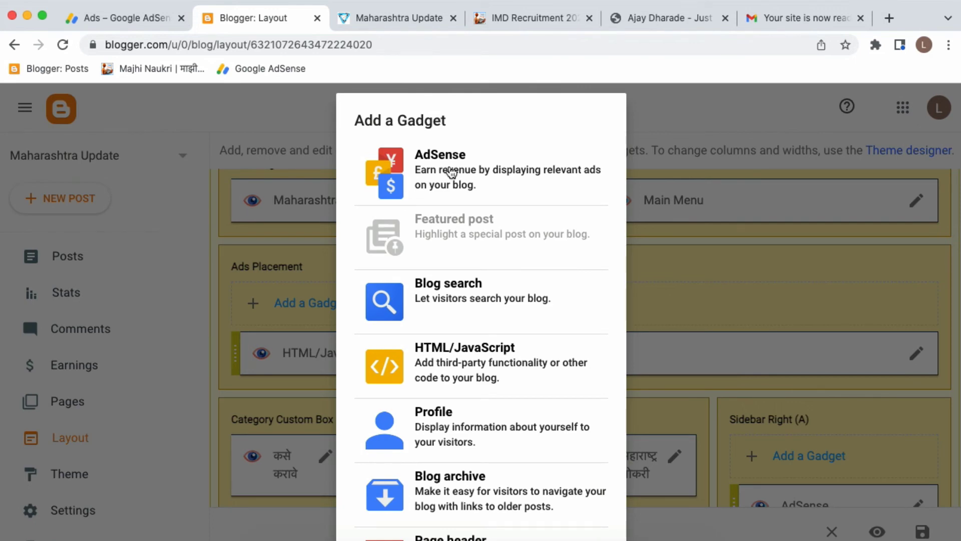
left_click(851, 388)
Step: Move the HTML/JavaScript gadget from the Ads Placement section under the header into Category Custom Box 2, before Teacher Jokes
scroll(850, 448, "down", 3)
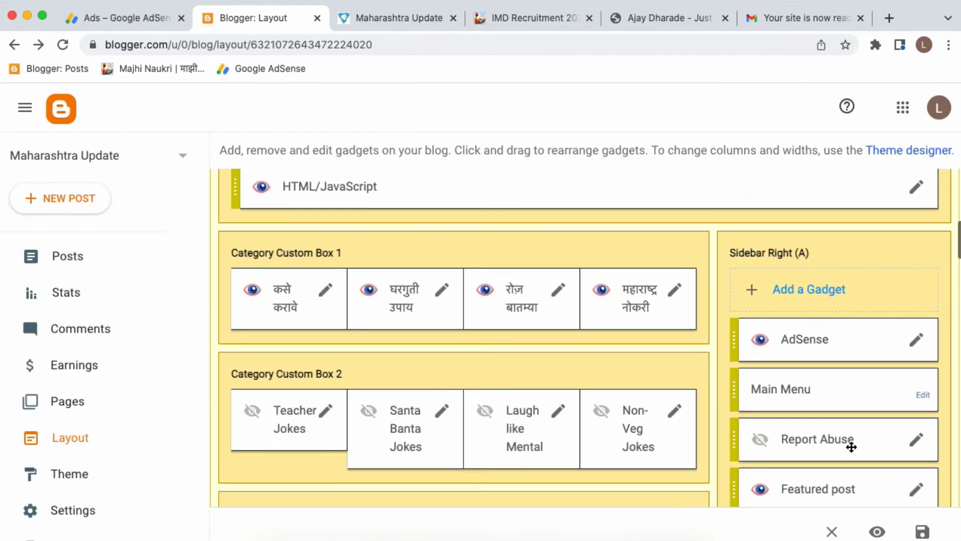
scroll(576, 382, "up", 1)
scroll(476, 257, "up", 2)
scroll(518, 324, "down", 6)
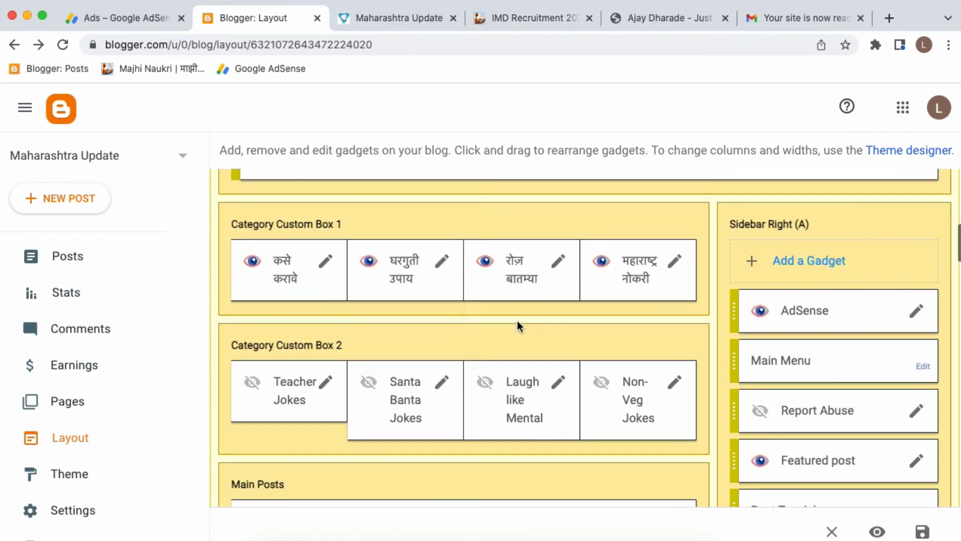
scroll(518, 323, "down", 7)
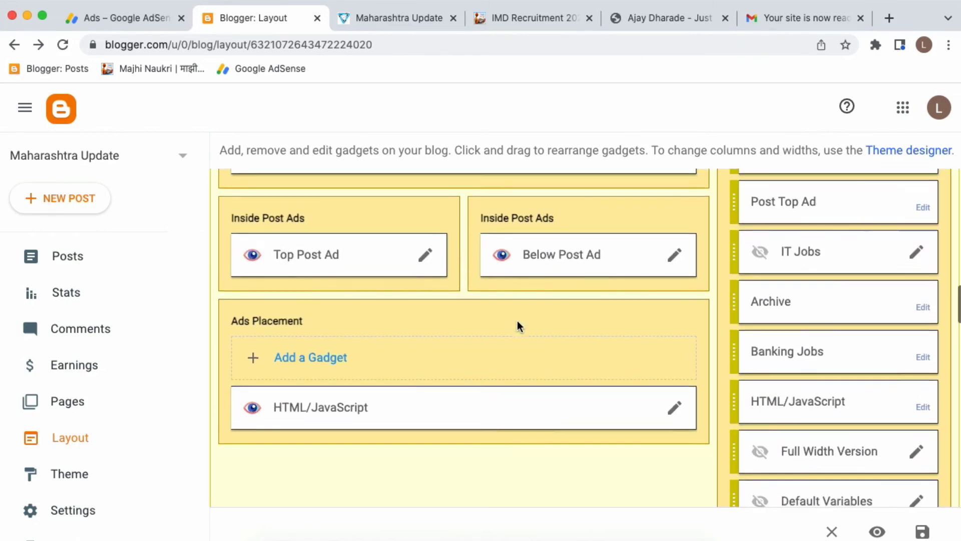
scroll(517, 324, "up", 8)
scroll(518, 321, "up", 1)
scroll(473, 349, "up", 4)
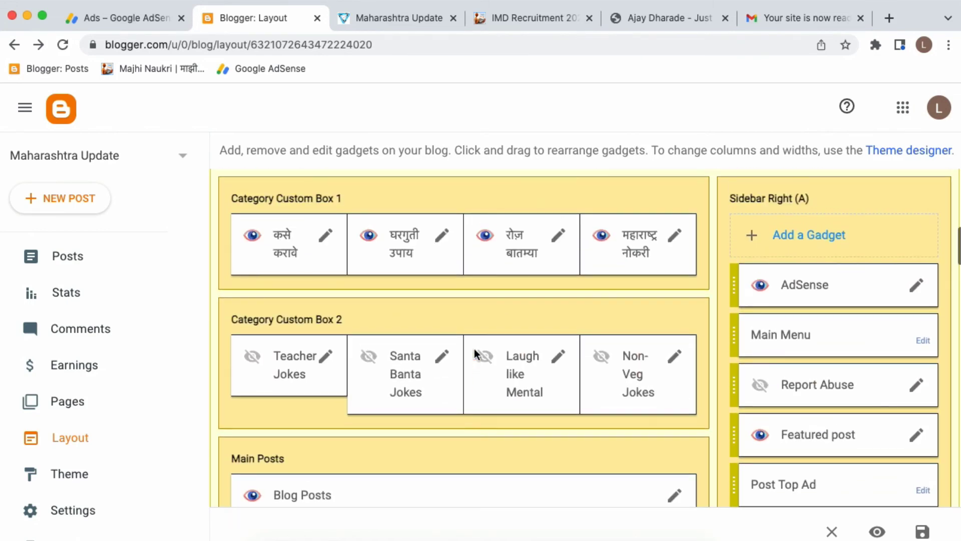
left_click_drag(446, 239, 424, 420)
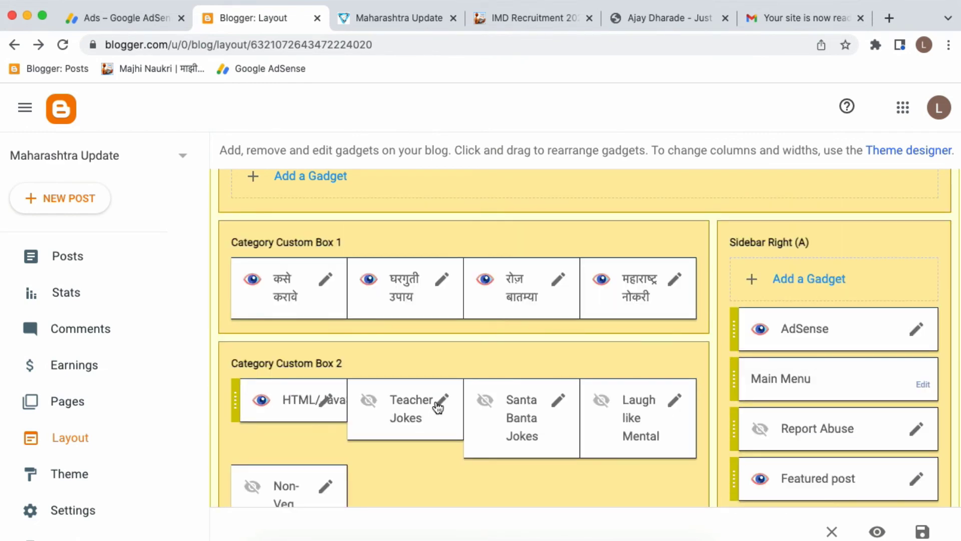
Step: Move the HTML/JavaScript gadget from Category Custom Box 2 back into the Ads Placement section under the header
scroll(437, 406, "down", 4)
scroll(437, 406, "up", 8)
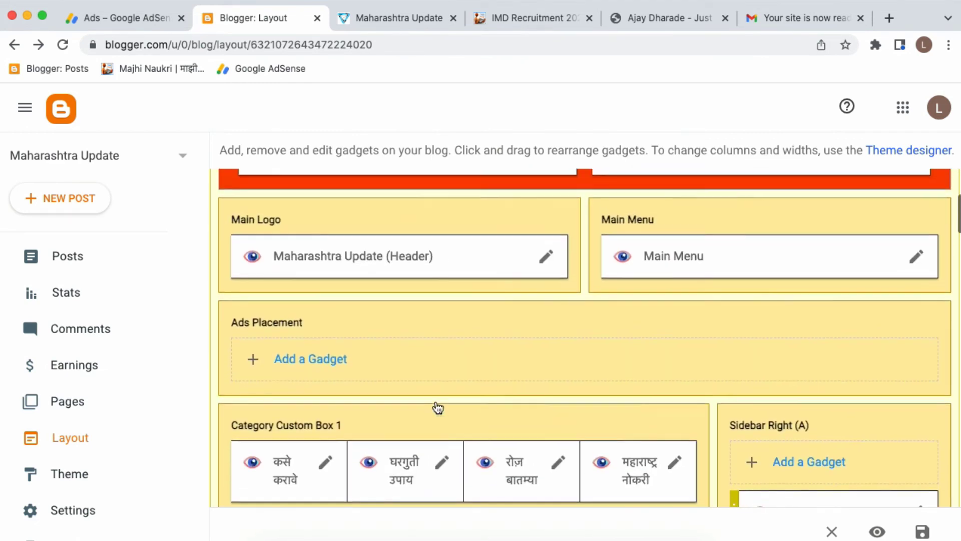
scroll(435, 408, "up", 2)
scroll(453, 400, "down", 7)
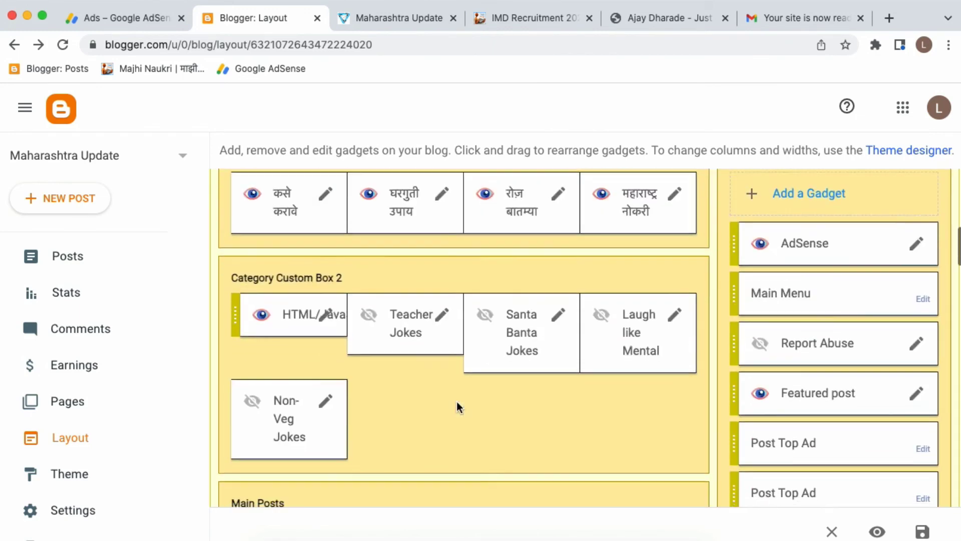
scroll(456, 401, "up", 1)
scroll(457, 401, "down", 3)
scroll(457, 401, "up", 4)
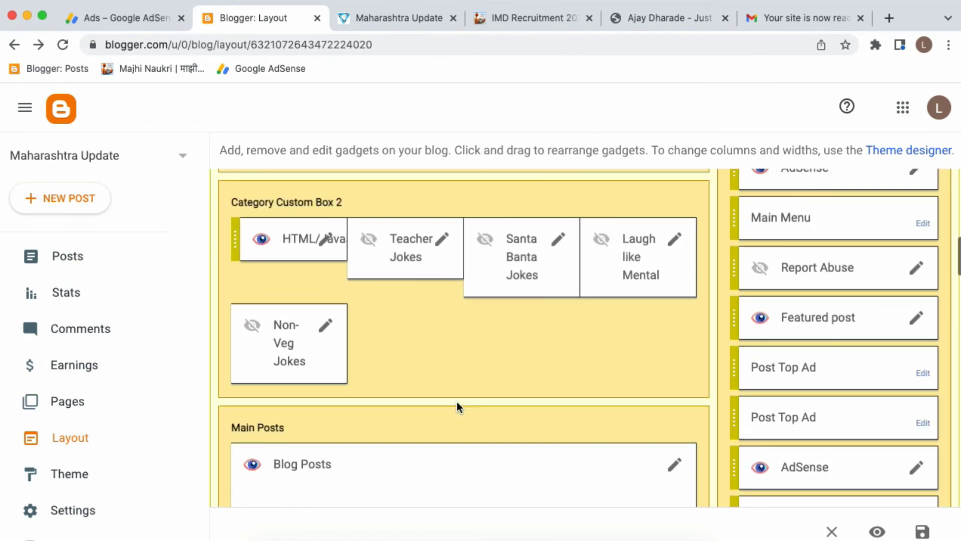
scroll(283, 371, "up", 2)
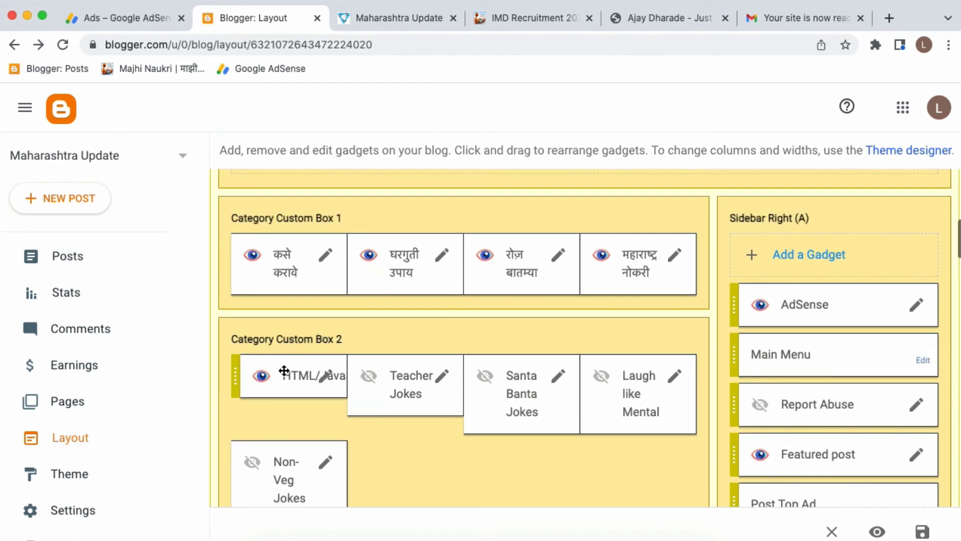
left_click_drag(297, 377, 373, 181)
scroll(386, 245, "up", 1)
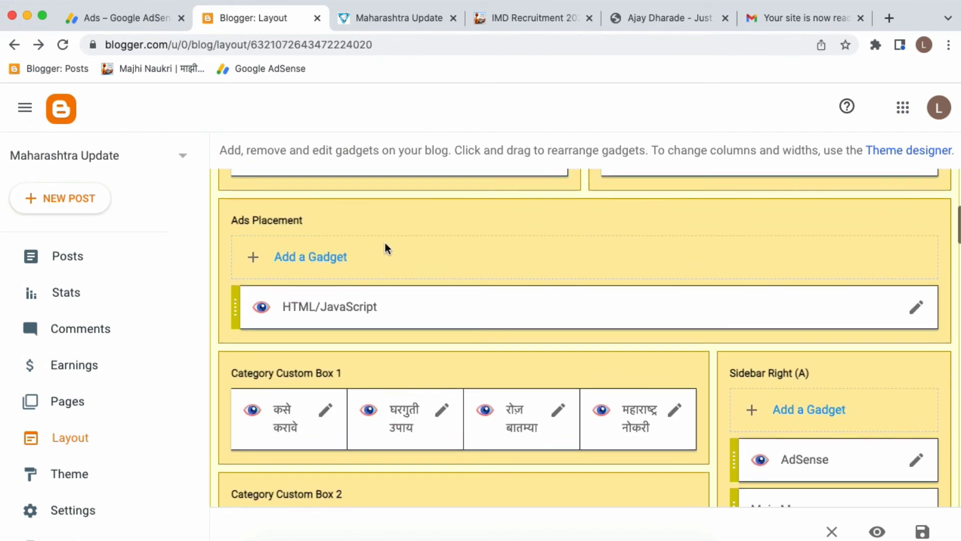
Step: Review the ad placement sections throughout the layout, from the header to the sidebar and footer
scroll(550, 390, "up", 10)
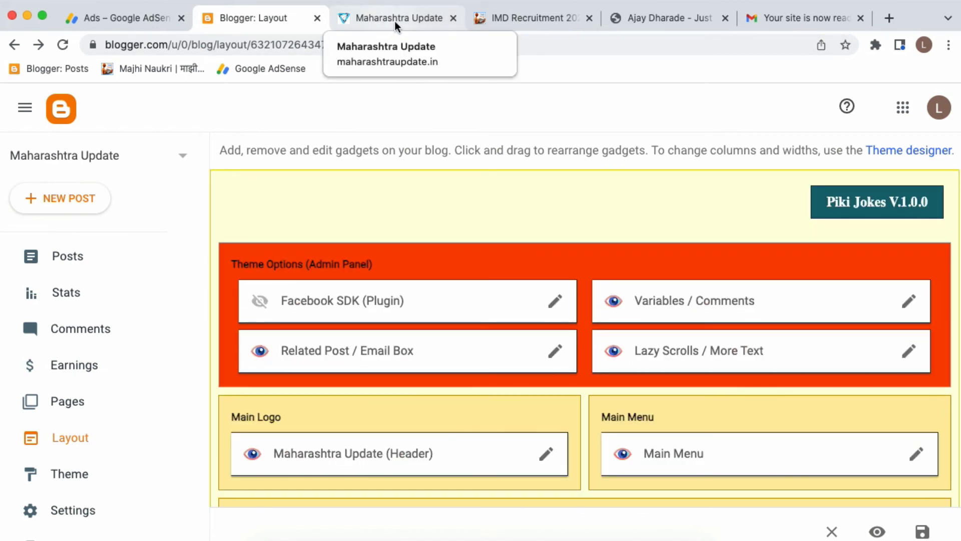
scroll(439, 315, "down", 10)
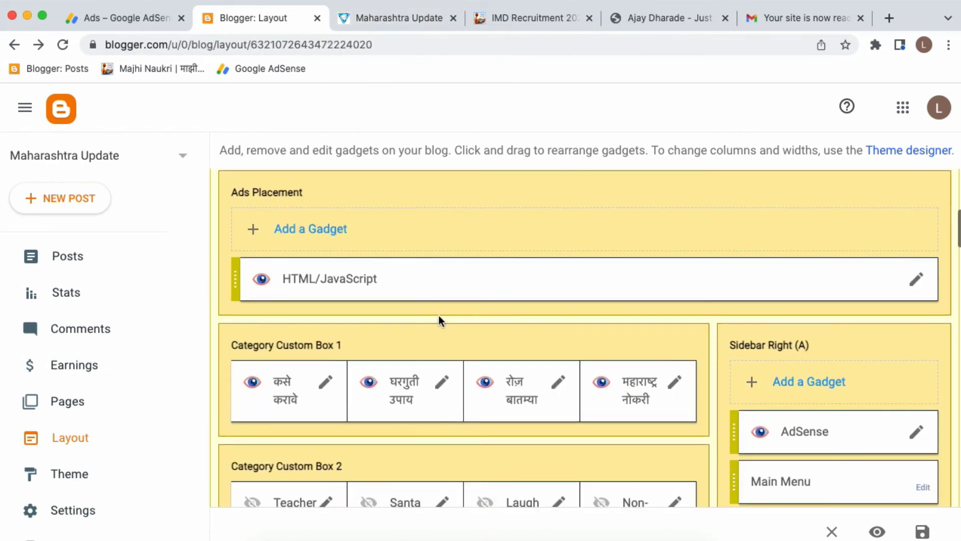
scroll(439, 314, "down", 15)
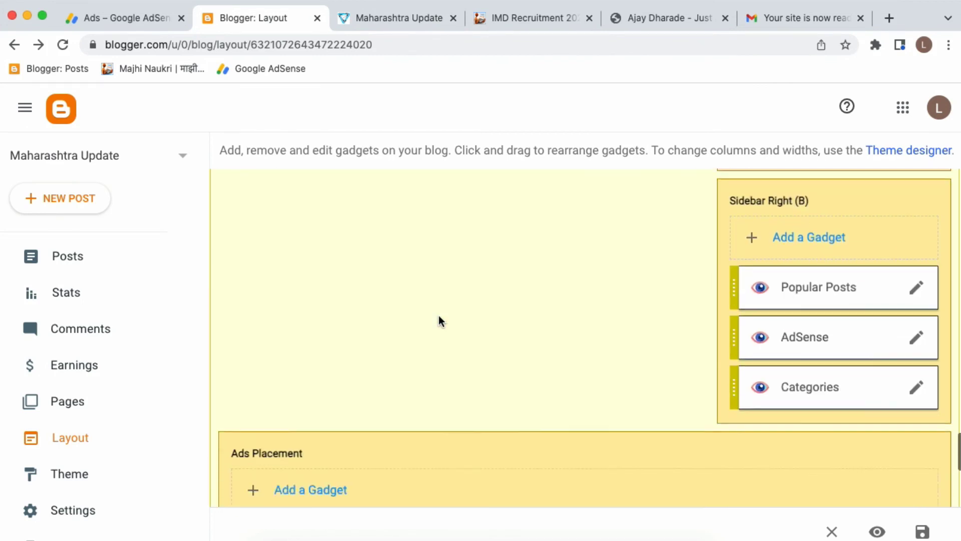
scroll(410, 453, "up", 10)
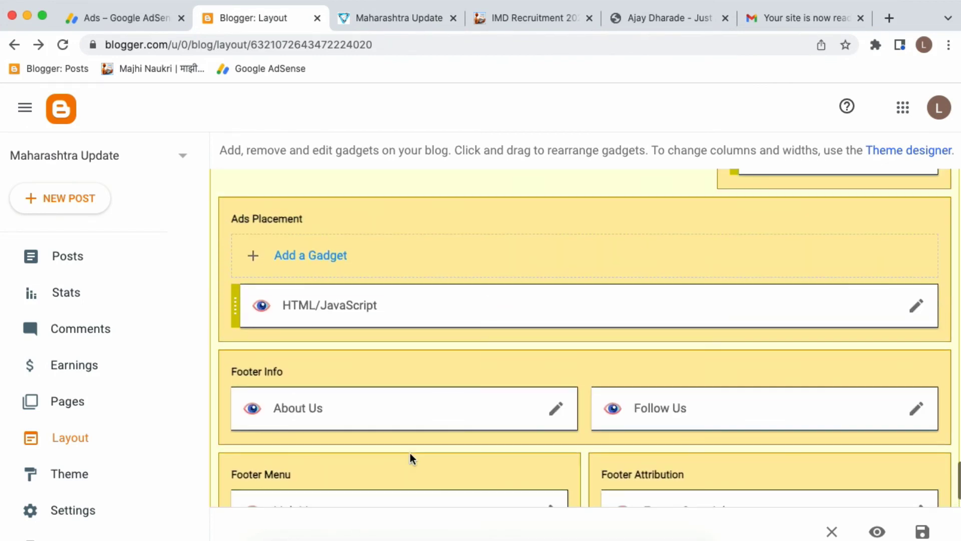
scroll(410, 453, "up", 10)
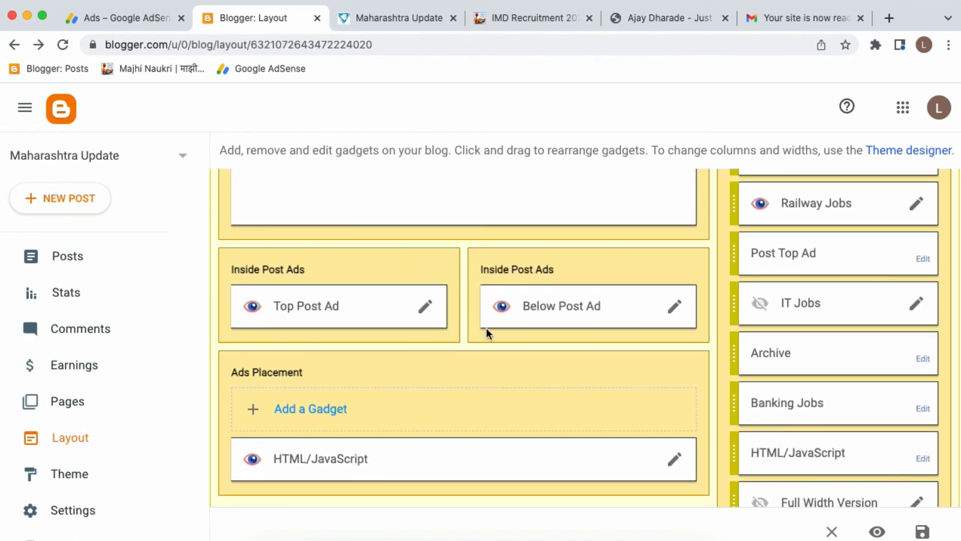
Step: Review the ad code in the HTML/JavaScript gadget of the Ads Placement section below Inside Post Ads, and close it without saving
scroll(590, 332, "down", 1)
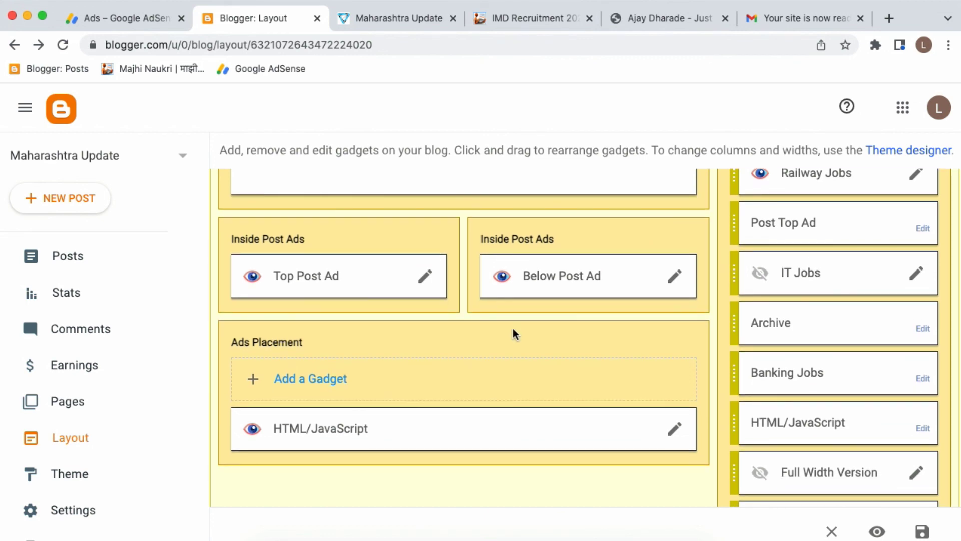
left_click(674, 429)
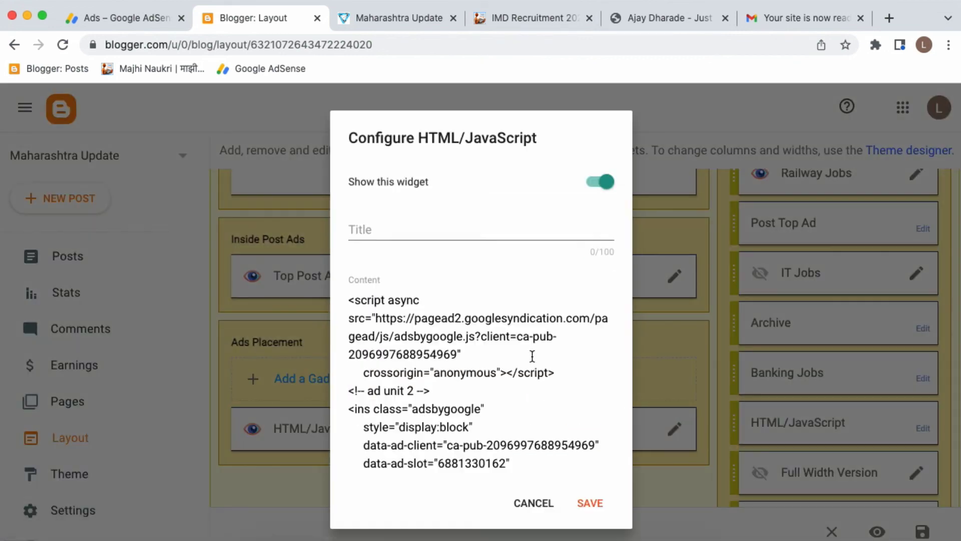
scroll(532, 358, "down", 2)
left_click(534, 502)
scroll(438, 257, "up", 10)
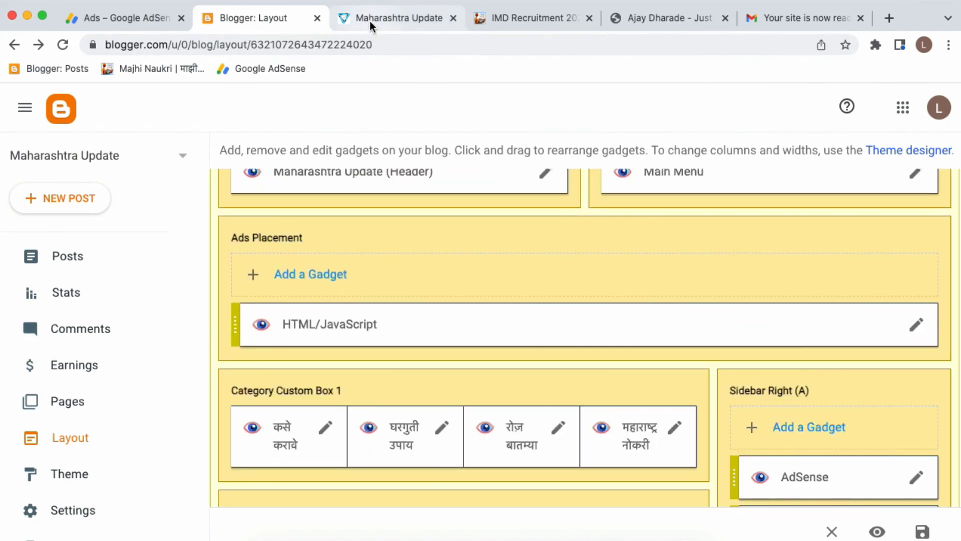
Step: Switch to Google AdSense, close the code generator, and open the account's Home overview to review its navigation options
left_click(142, 19)
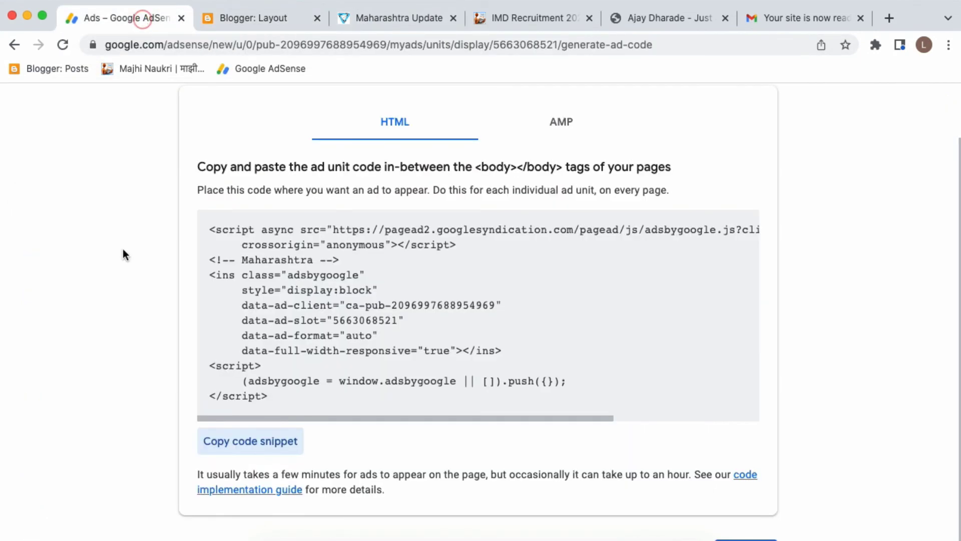
scroll(131, 200, "up", 2)
left_click(23, 108)
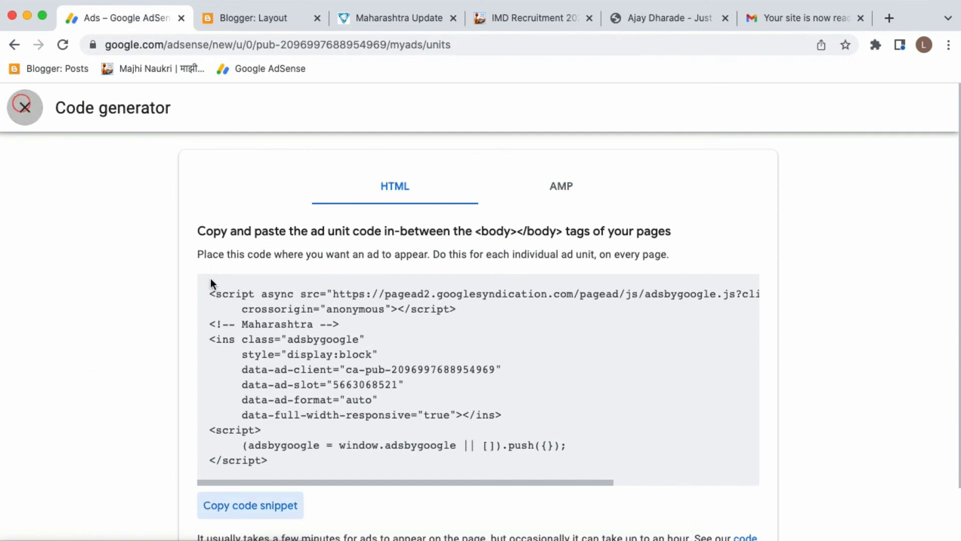
left_click(70, 165)
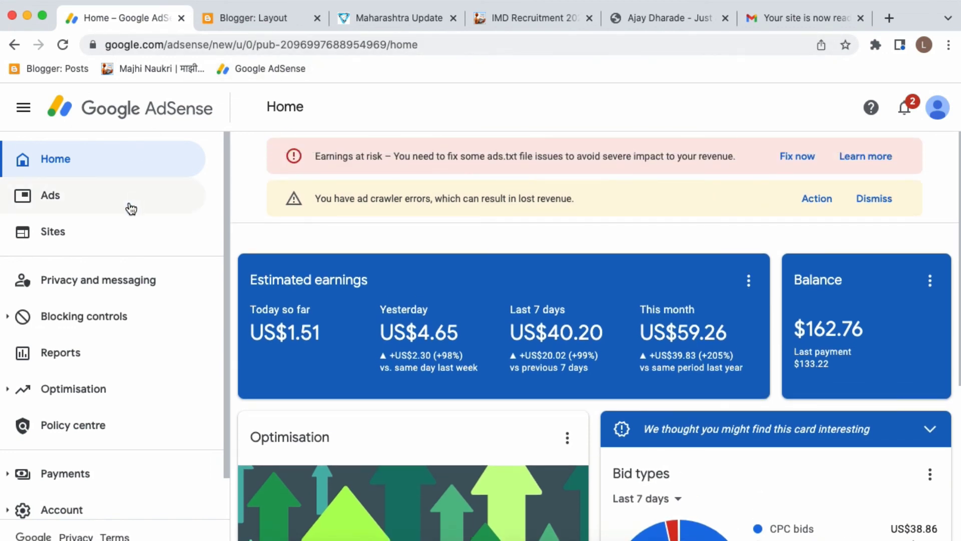
scroll(137, 233, "down", 2)
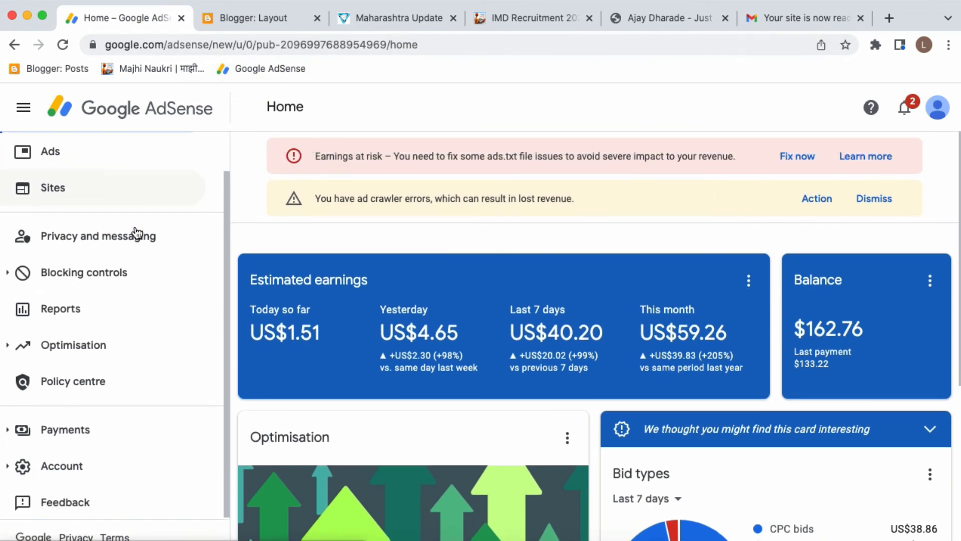